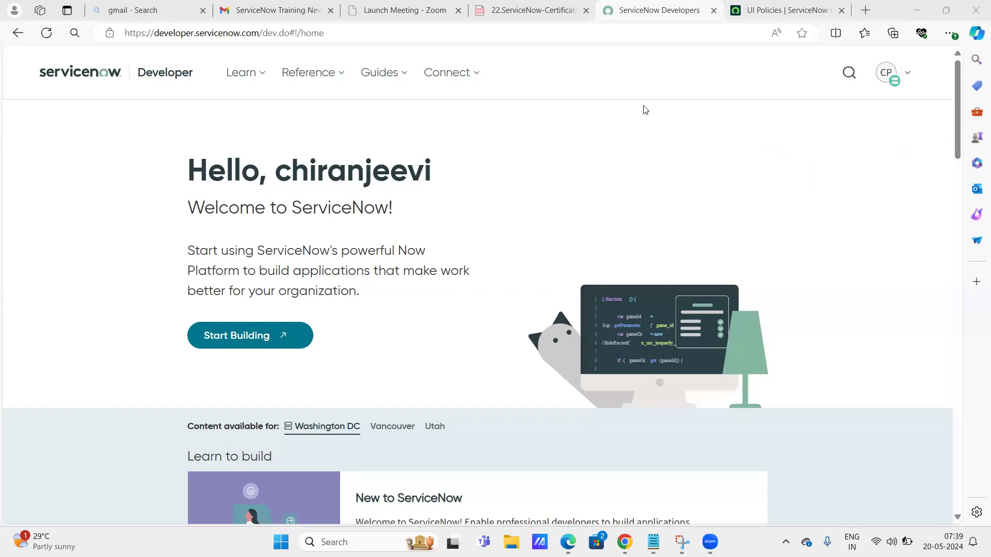
Switch to the ServiceNow instance, list all incidents from the favorites and open incident INC0010001.
left_click(785, 9)
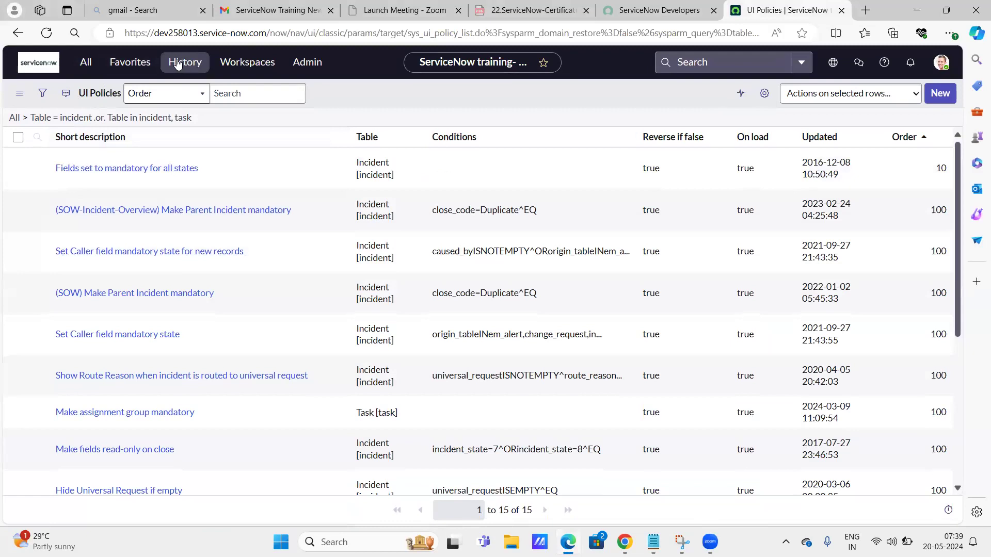
left_click(126, 63)
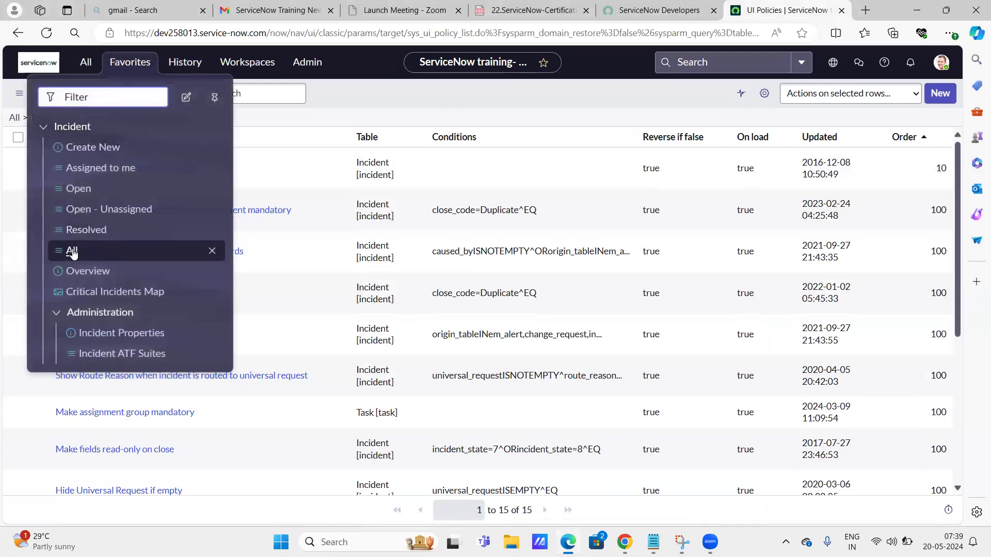
left_click(71, 251)
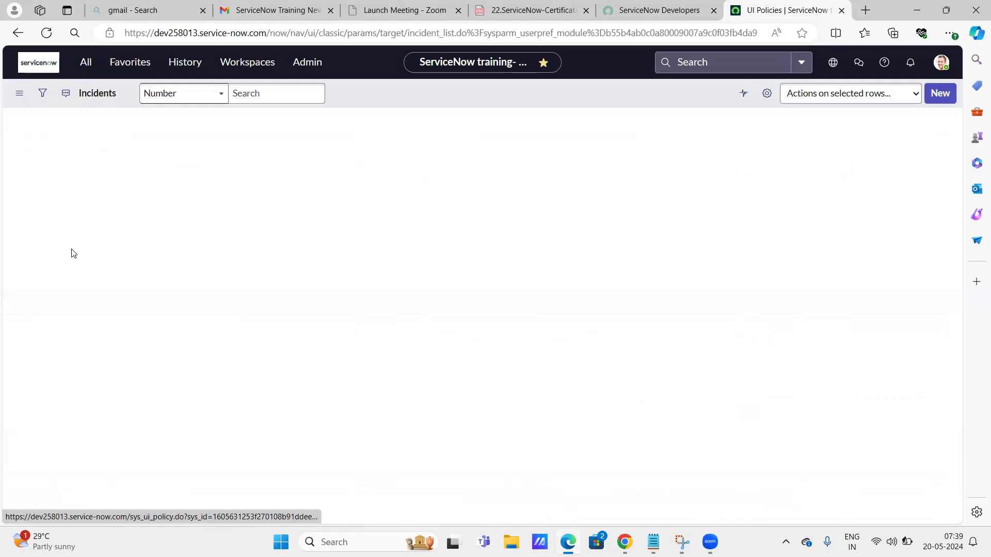
left_click(85, 191)
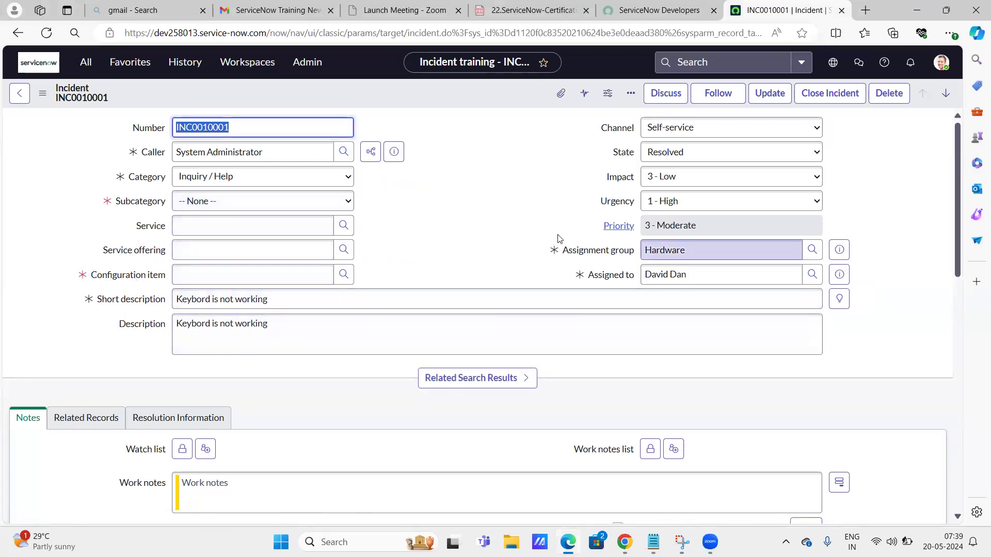
Switch the incident's State to New, Closed and In Progress to check when Assigned to is mandatory.
left_click(754, 158)
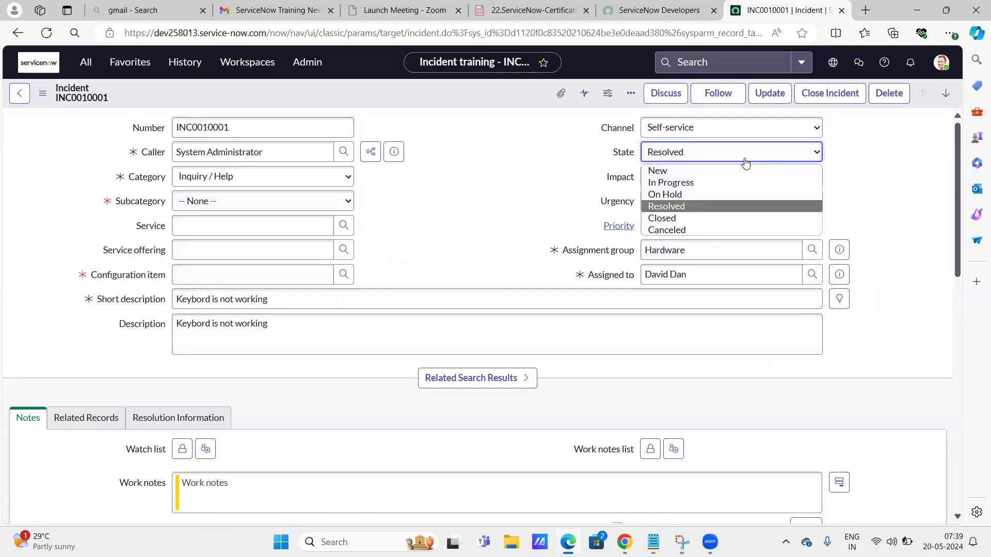
left_click(653, 172)
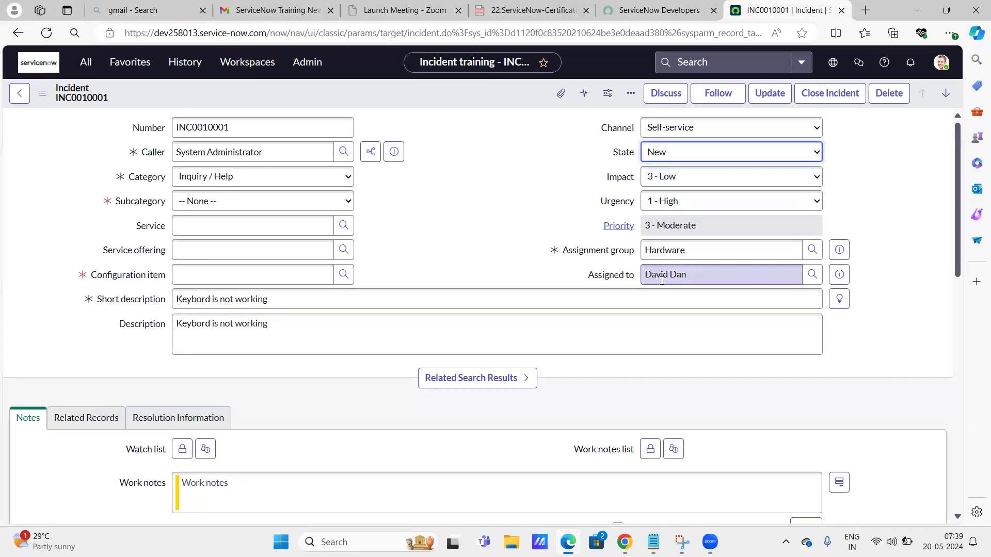
left_click(688, 155)
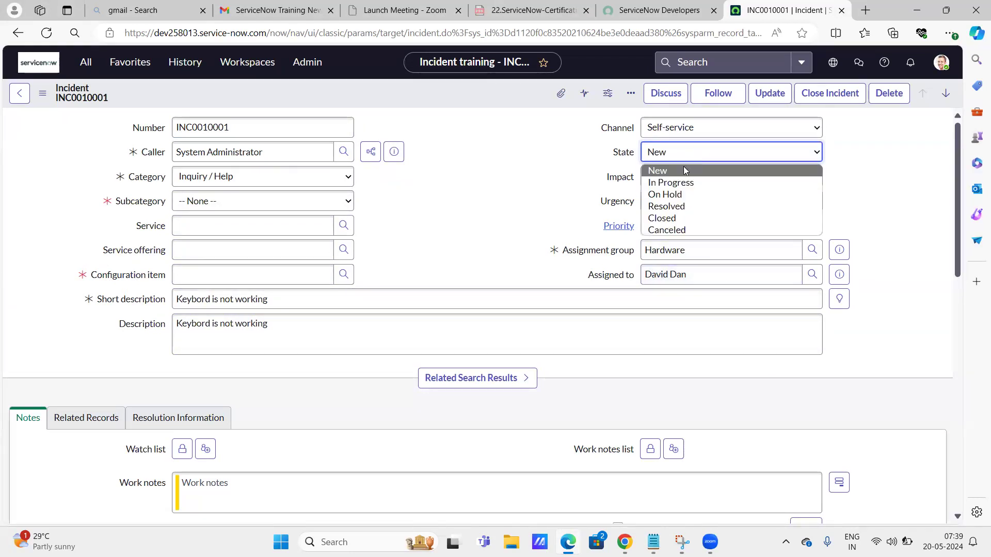
left_click(668, 221)
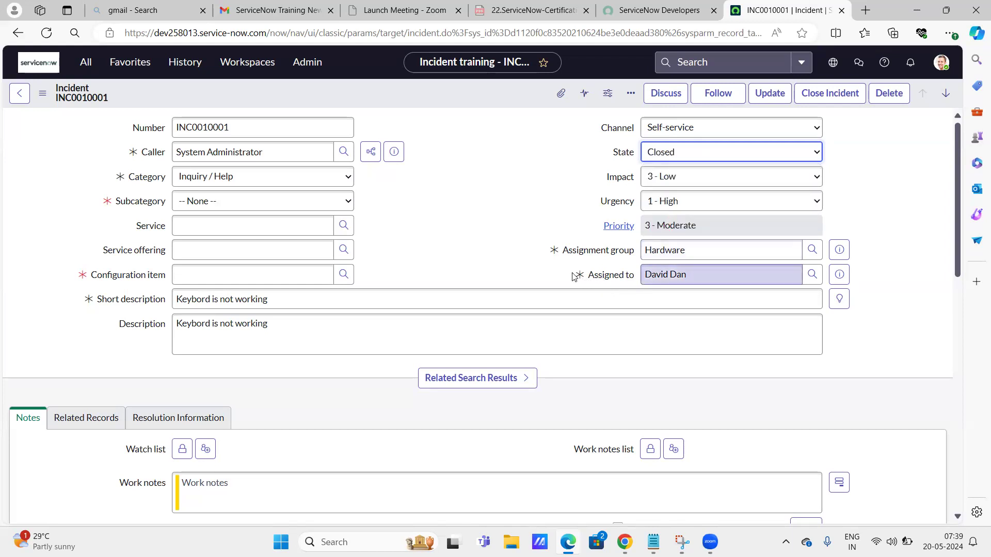
left_click(711, 152)
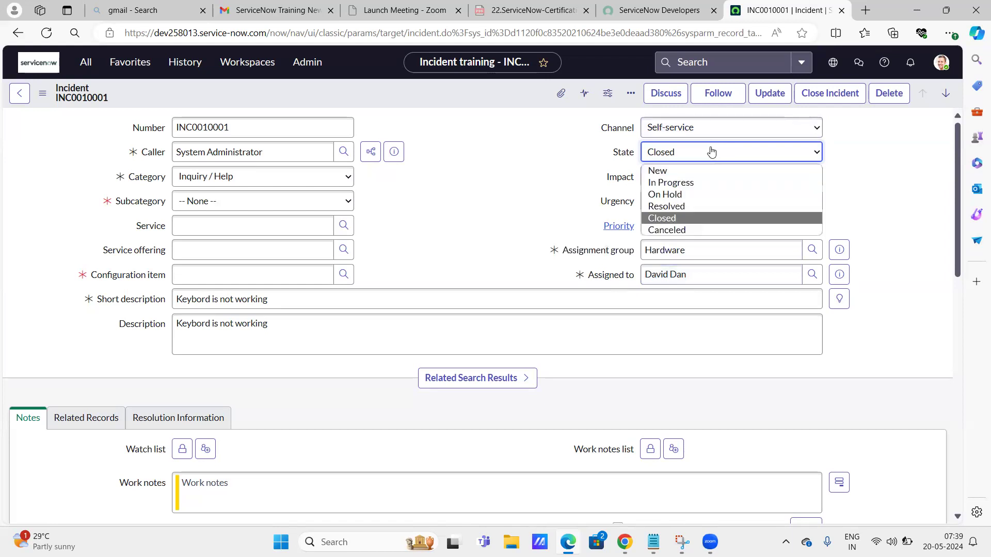
left_click(665, 182)
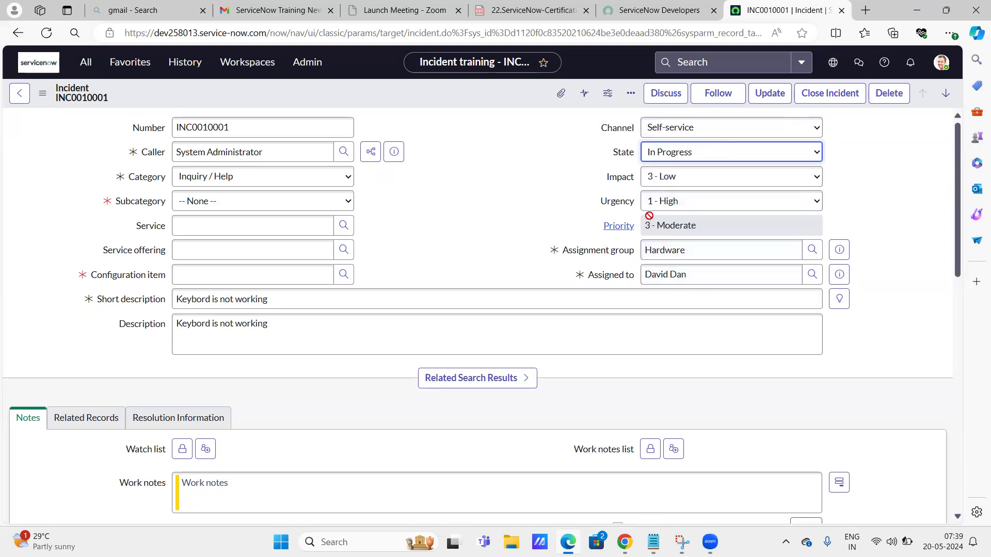
Switch the State through New, Canceled, Resolved and Closed to compare the Assigned to field's mandatory marker.
left_click(675, 154)
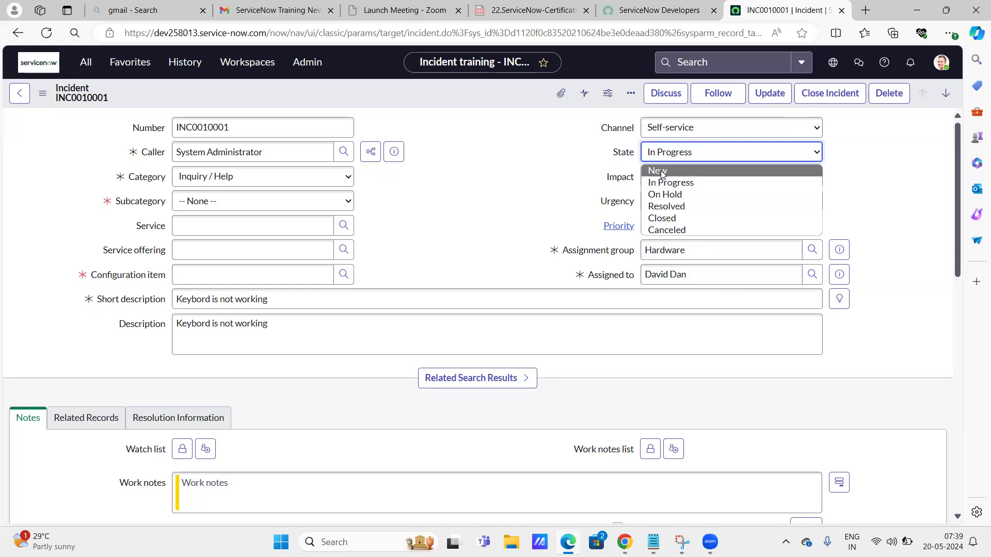
left_click(660, 170)
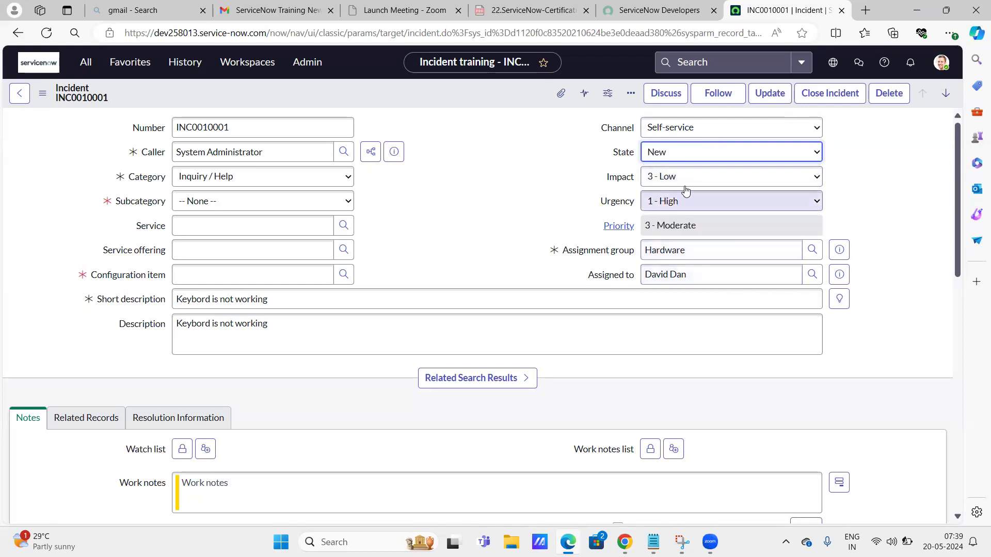
left_click(700, 154)
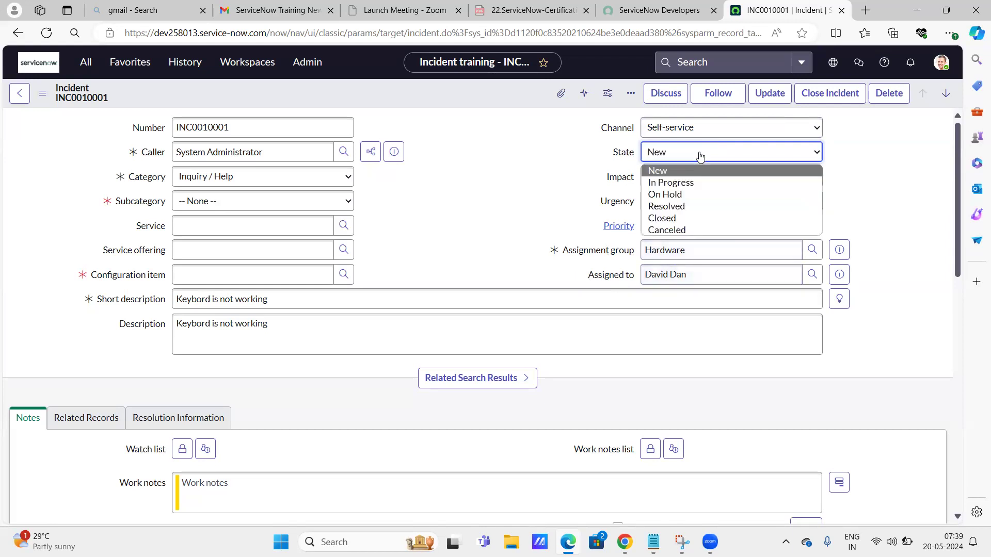
left_click(670, 231)
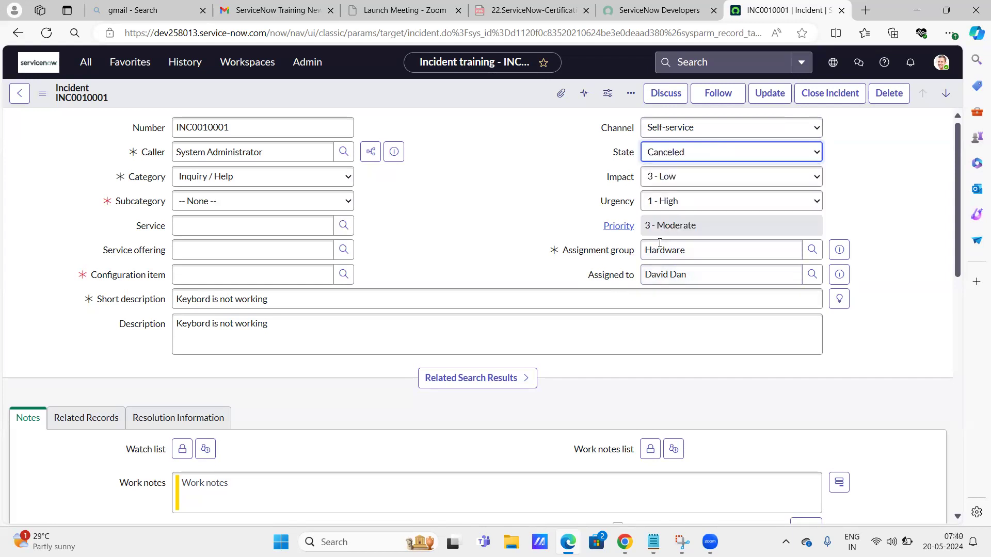
left_click(694, 154)
left_click(667, 208)
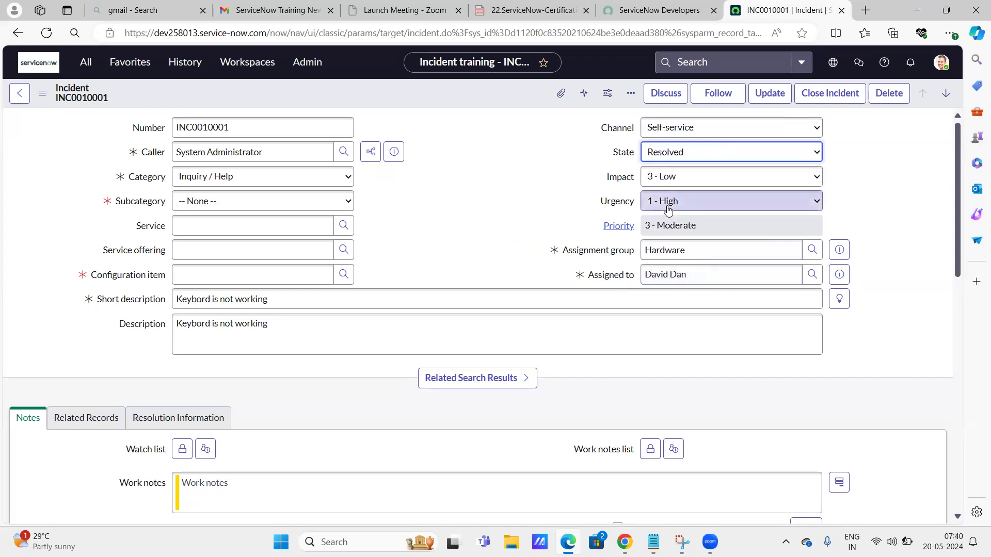
left_click(703, 159)
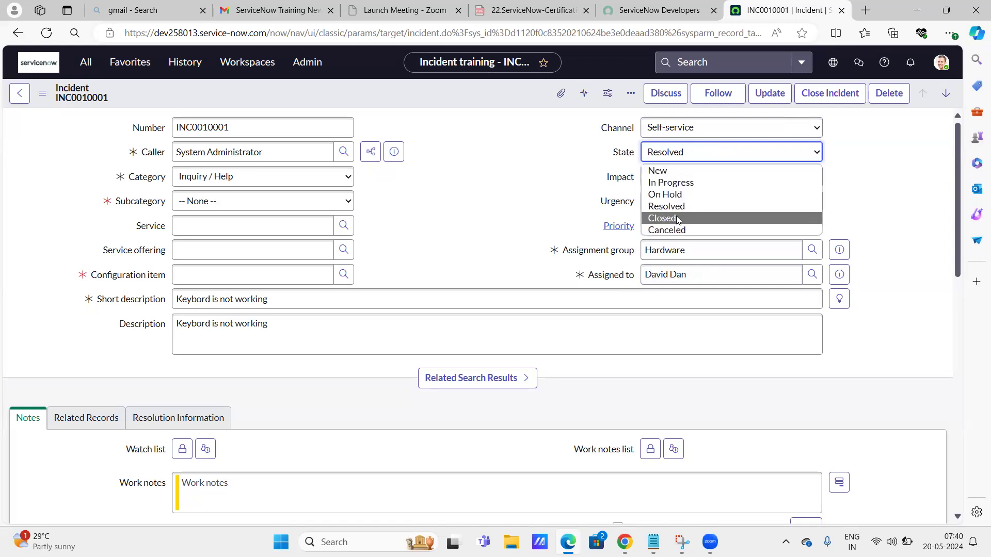
left_click(682, 219)
key("XF86AudioRaiseVolume")
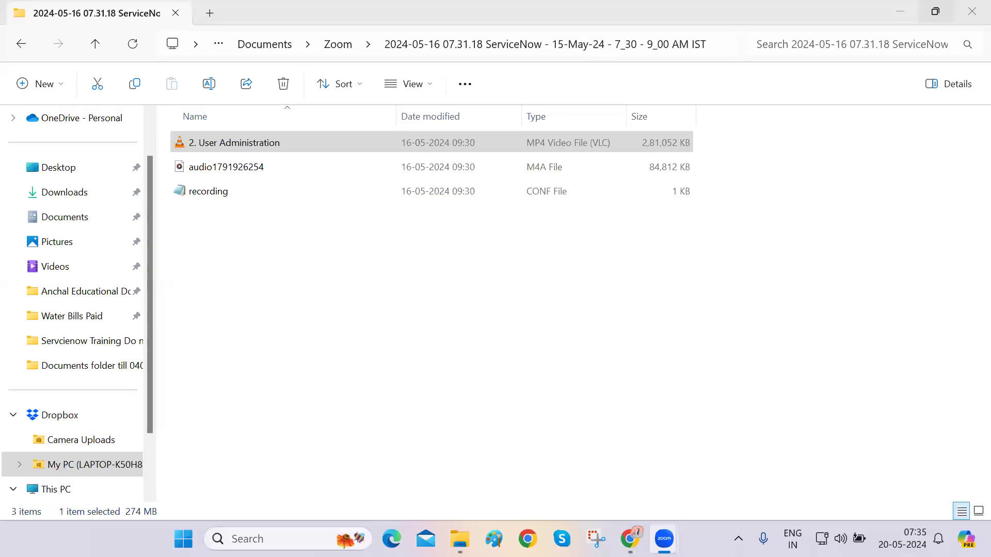
Close the file explorer window, list all incidents in the HelpDesk instance and open incident INC0010010.
left_click(970, 11)
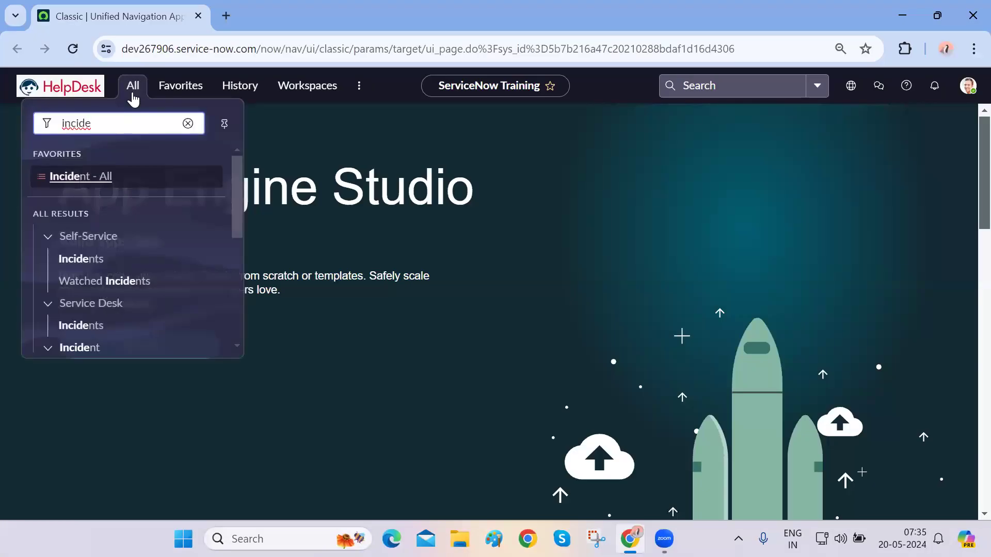
left_click(90, 178)
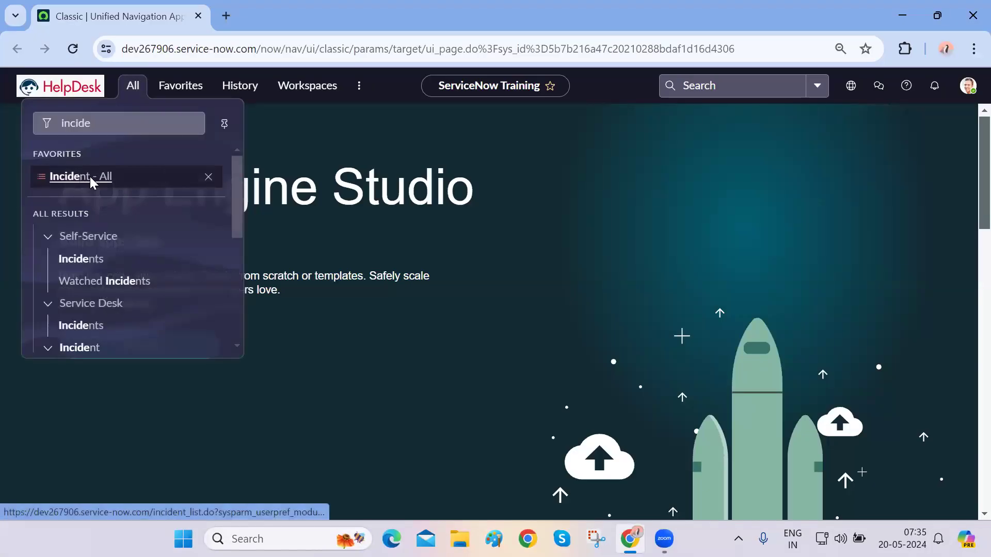
left_click(90, 176)
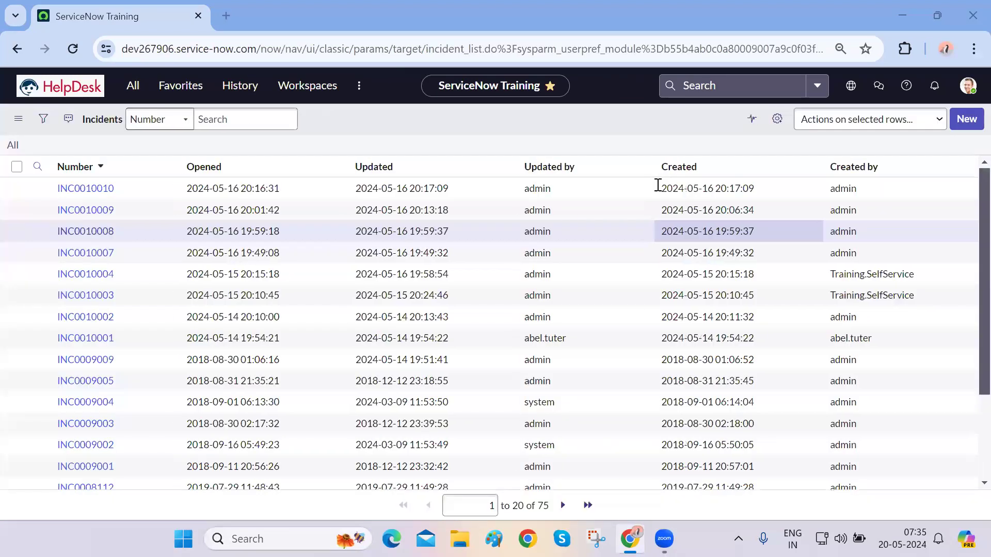
left_click(96, 213)
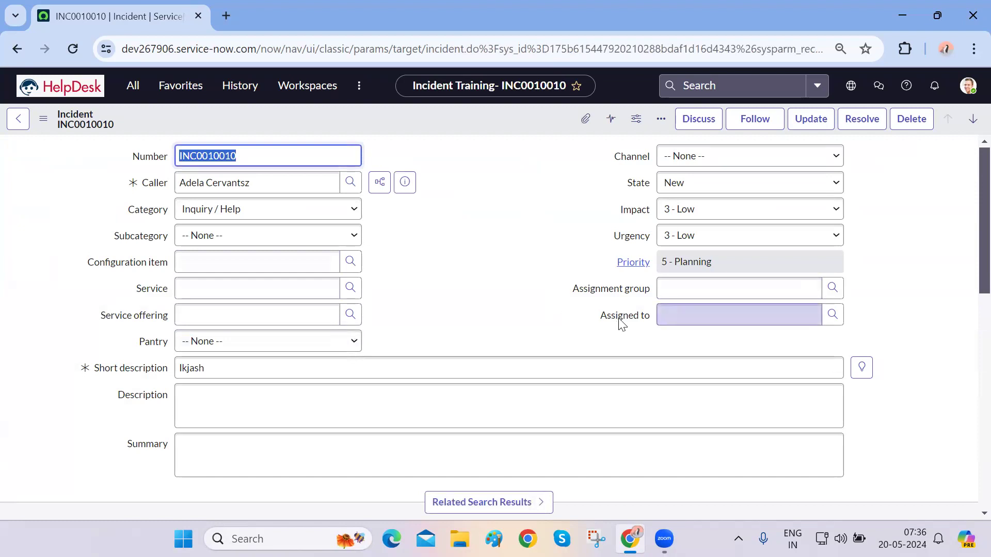
Review the available State choices and open the dictionary configuration of the incident's Assigned to field.
left_click(722, 186)
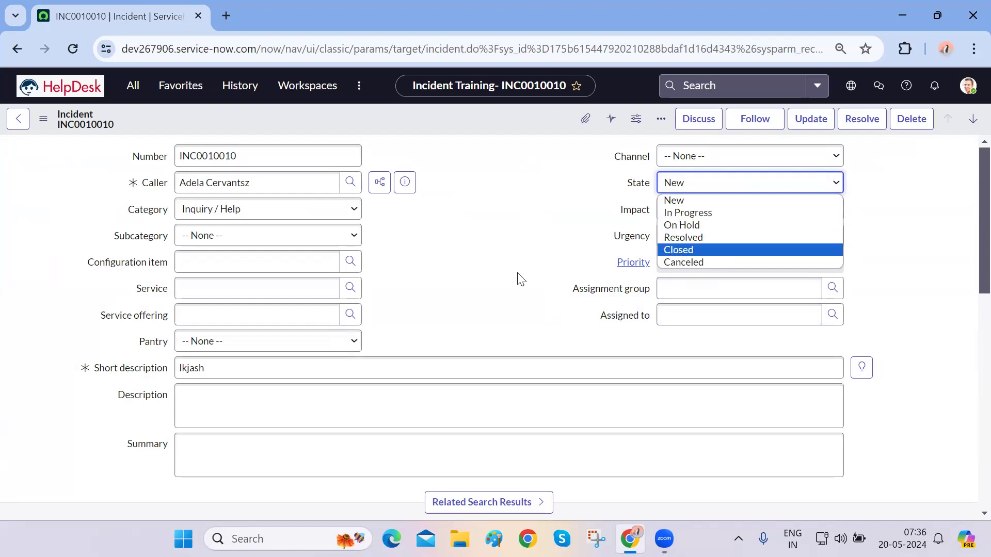
left_click(467, 283)
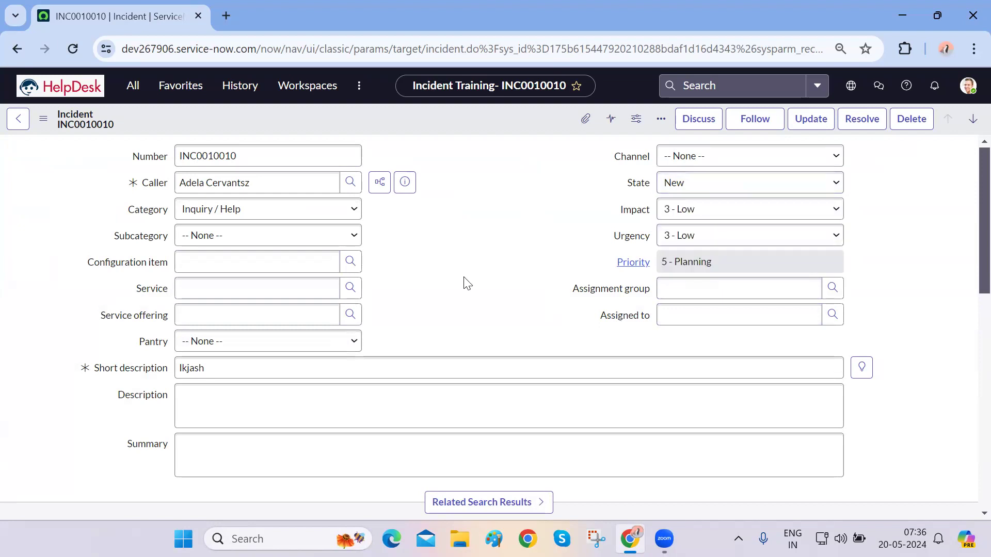
right_click(624, 313)
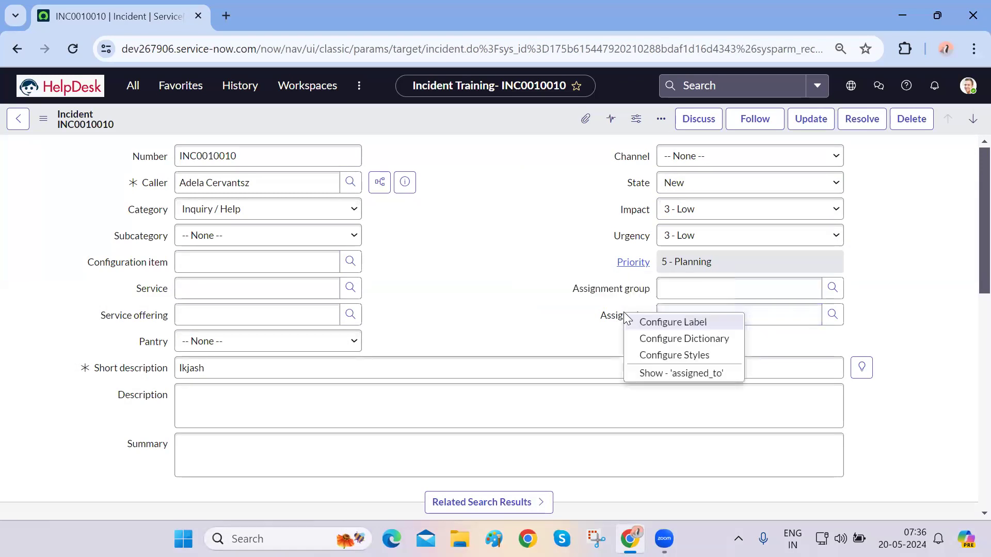
left_click(662, 338)
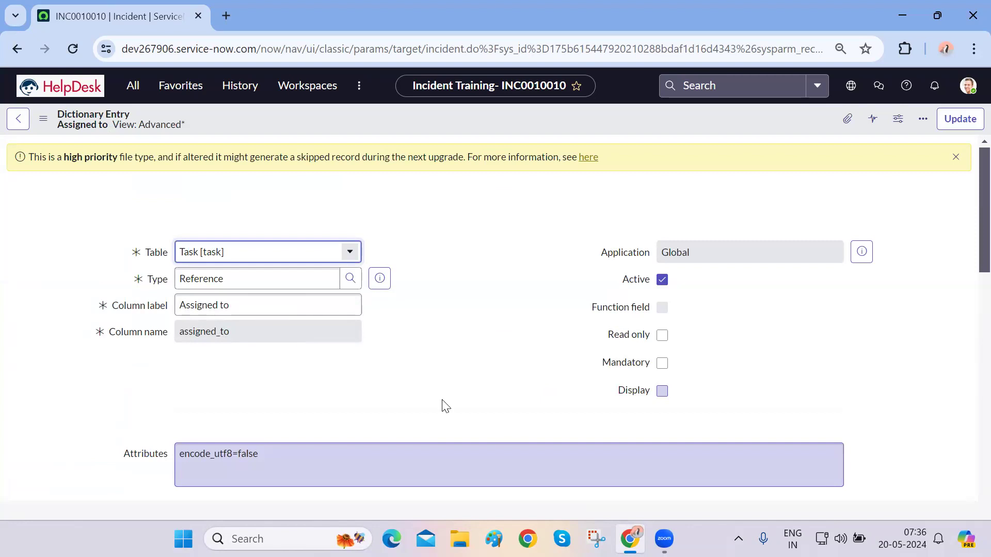
Open Notepad and write "Base Table" and "Task Table" on separate lines of a new blank note.
key("super+r")
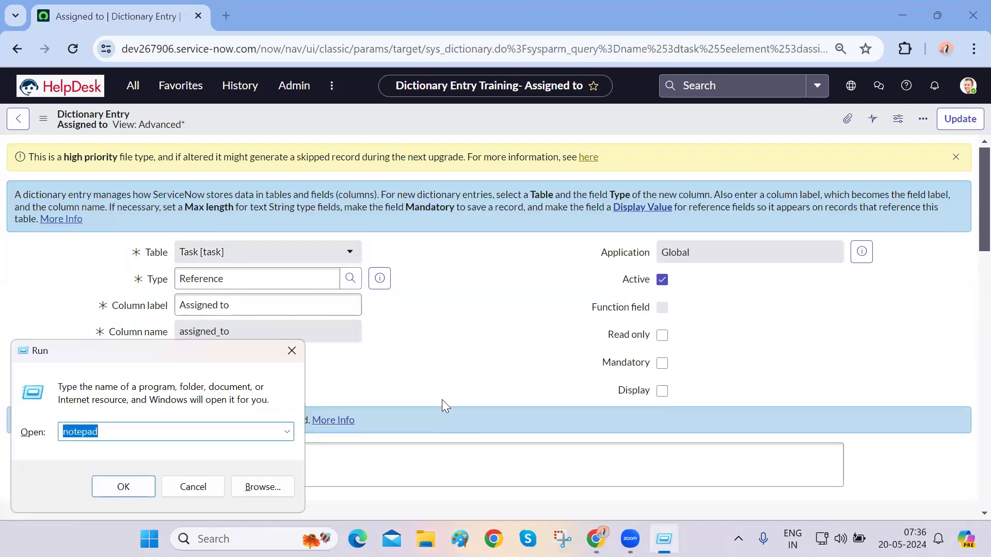
key("Escape")
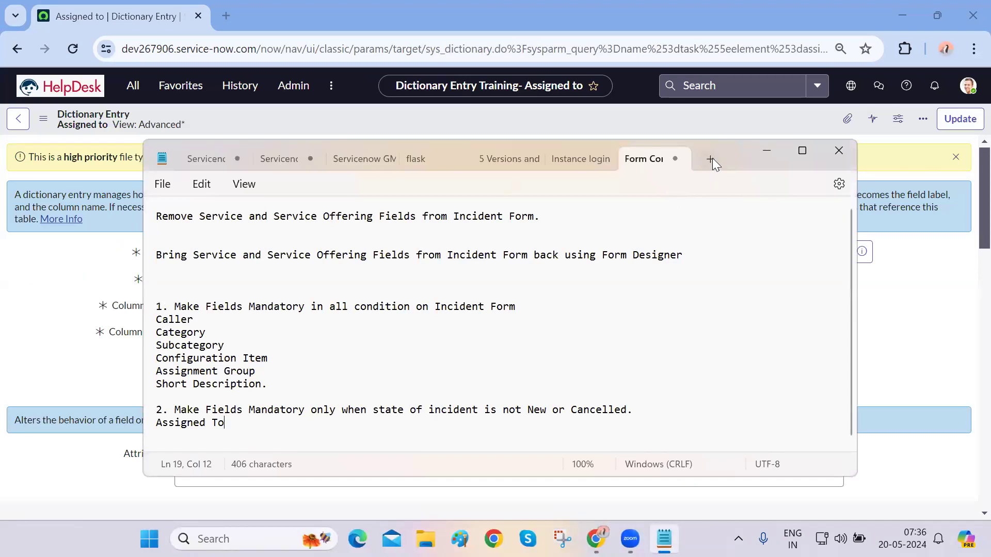
left_click(711, 159)
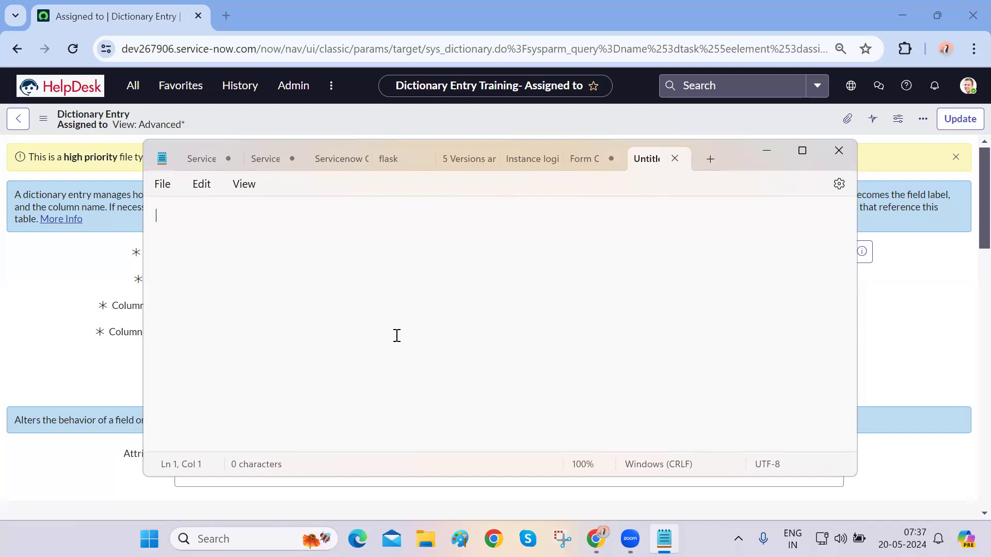
type("Base Table")
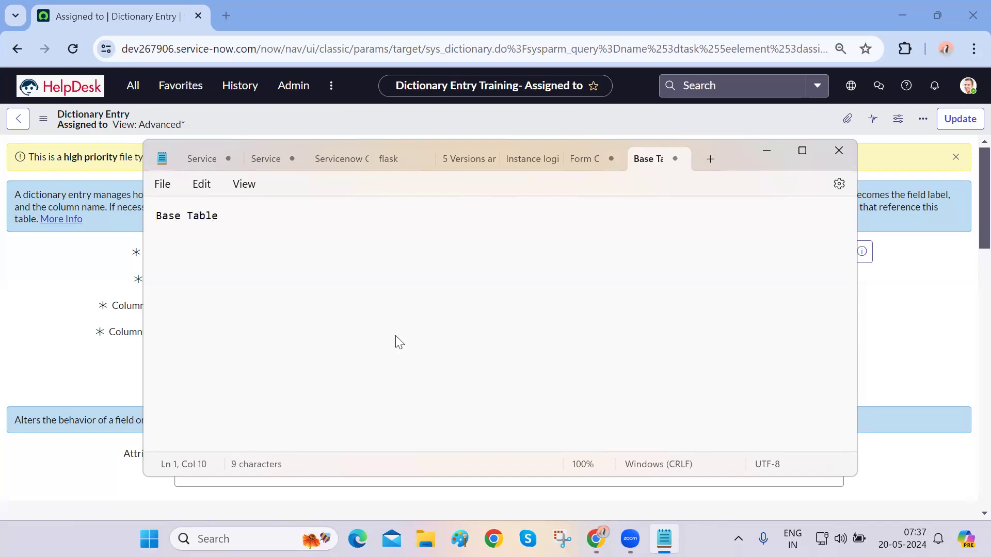
key("Return")
type("Task Table")
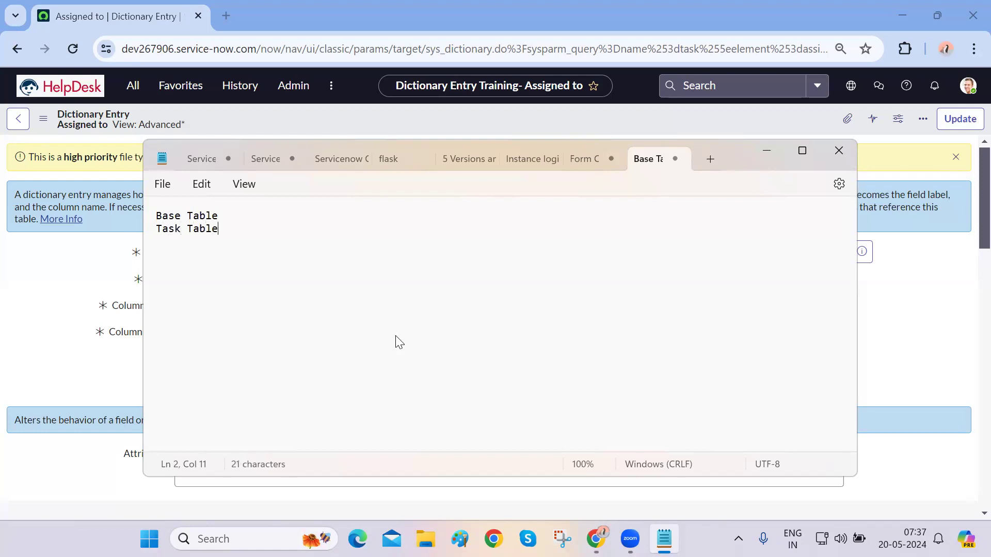
Add the line "Incident, Problem, Change extends the TASK Table" to the note, leaving a blank line above it.
key("Return")
key("Return")
double_click(163, 231)
left_click(210, 252)
type("Inci")
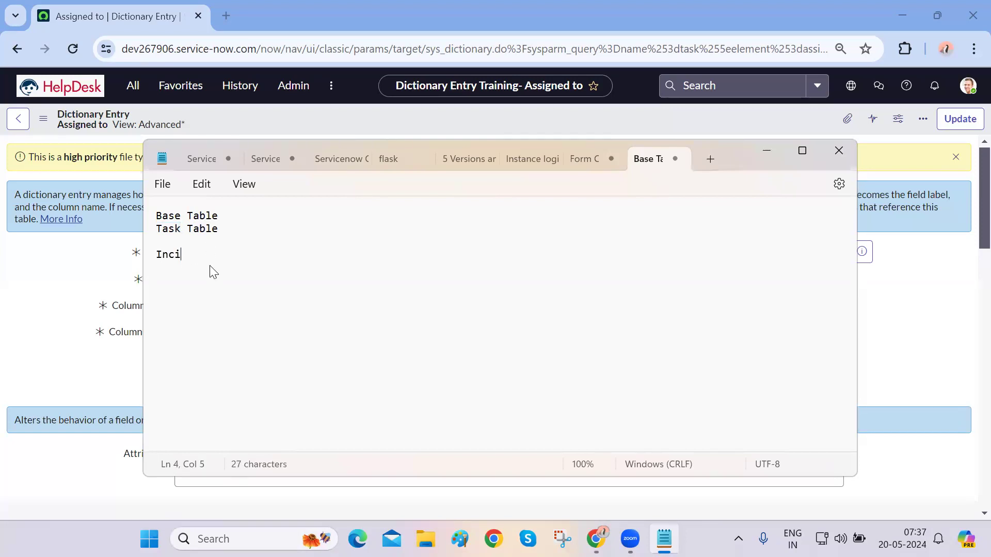
type("dent, Problem, Chnage")
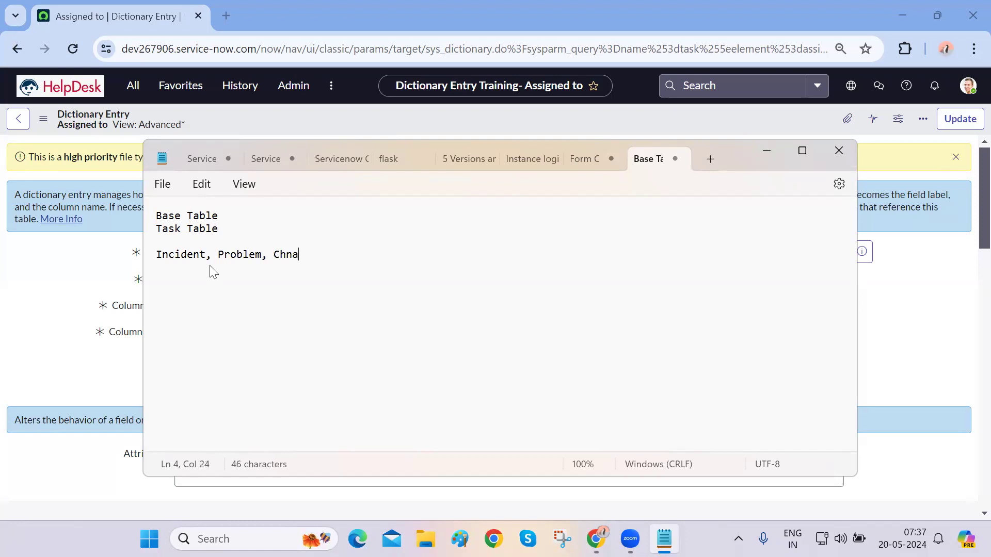
key("BackSpace")
key("BackSpace")
key("BackSpace")
key("BackSpace")
type("ange extends the TASK Table")
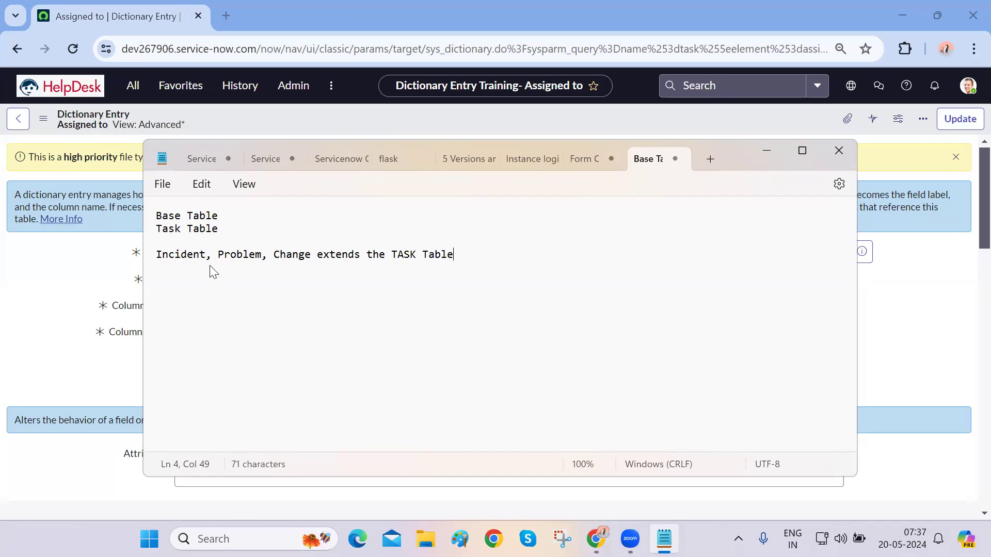
Return to the browser and open the full Task table list using task.LIST in the navigation filter.
left_click(52, 356)
scroll(140, 335, "down", 2)
scroll(138, 333, "up", 2)
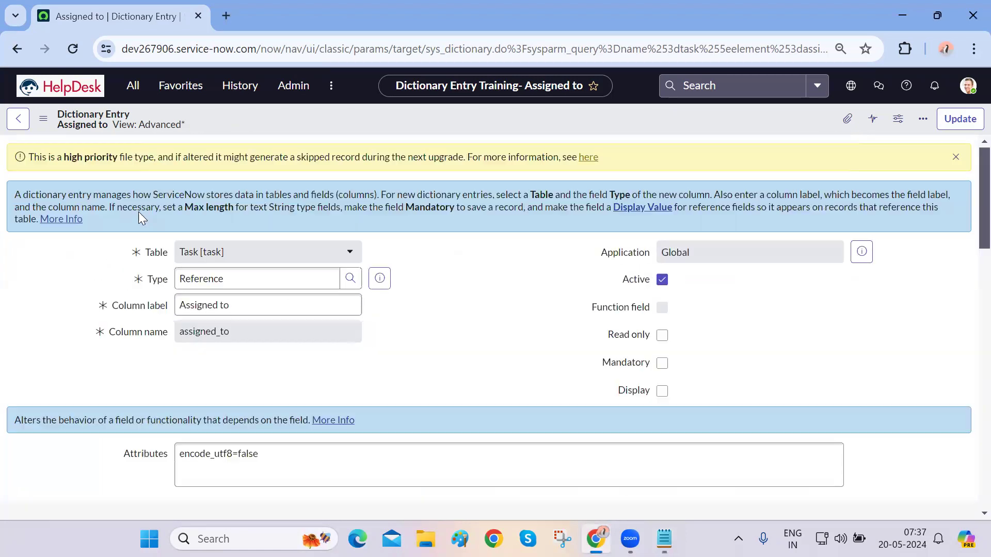
left_click(135, 89)
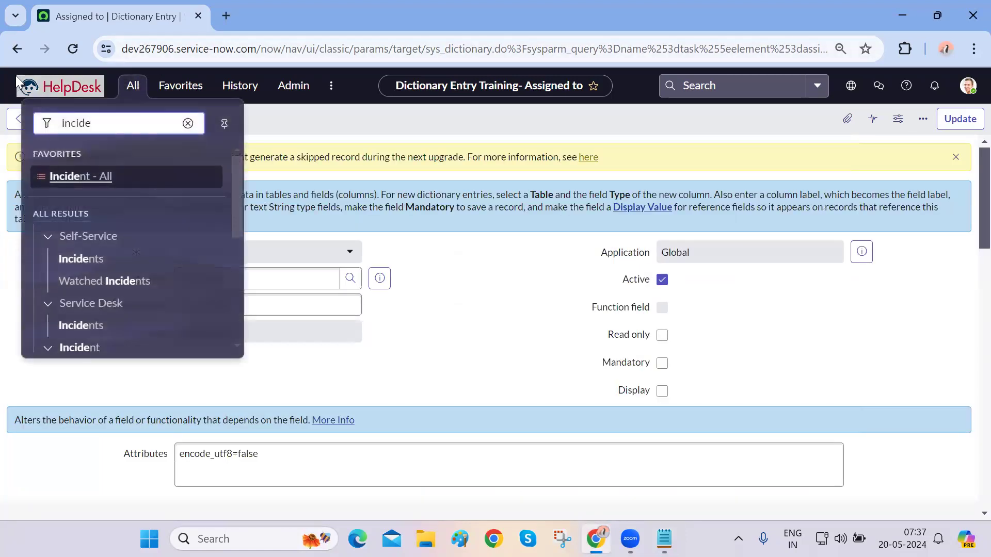
double_click(98, 128)
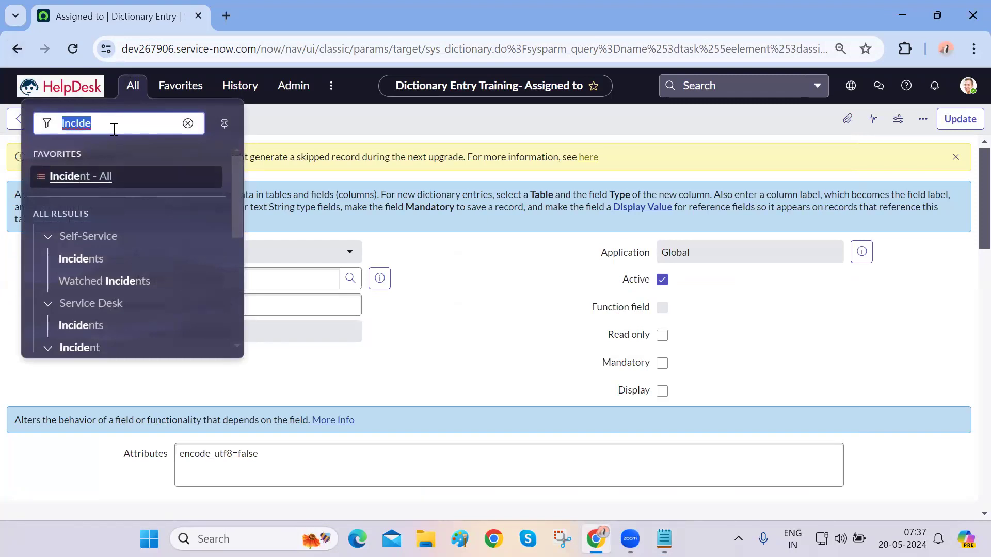
type("task.LIST")
key("Return")
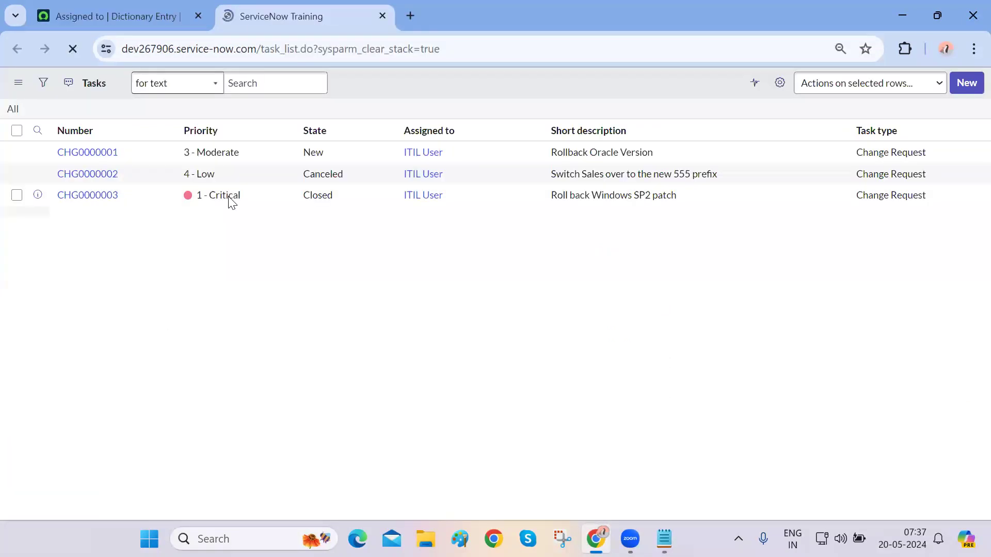
Filter the task list's Number column by TASK and open catalog task TASK0000001.
scroll(137, 342, "down", 2)
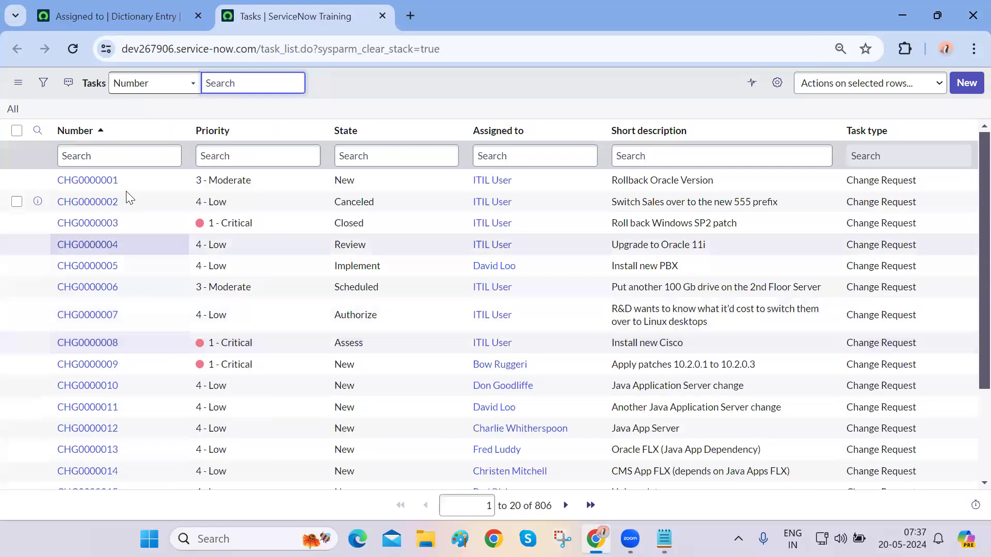
left_click(122, 157)
type("TASK")
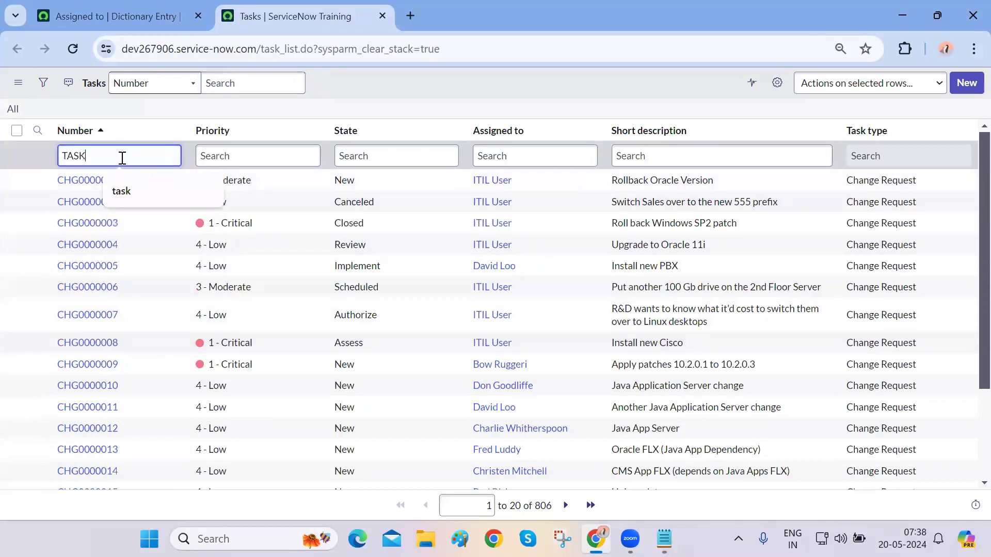
key("Return")
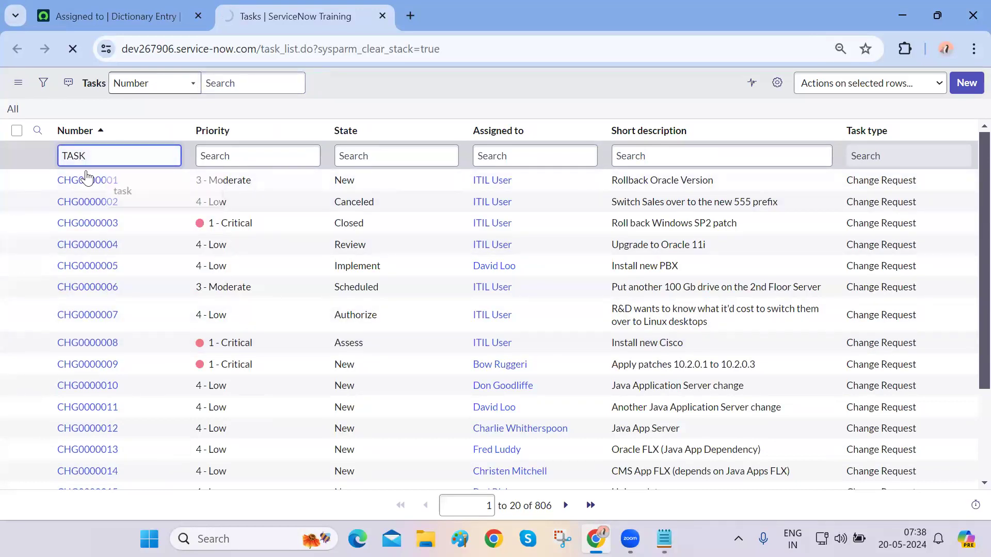
left_click(63, 178)
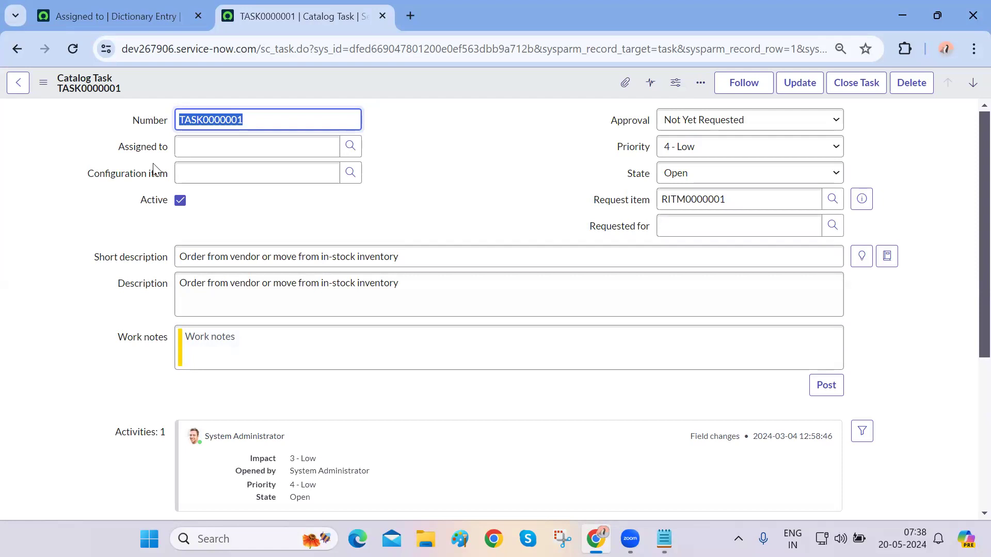
Examine the catalog task's Assigned to, Configuration item, Priority, State, Short description, Description and Work notes fields.
left_click(146, 133)
left_click(146, 132)
left_click_drag(133, 122, 155, 185)
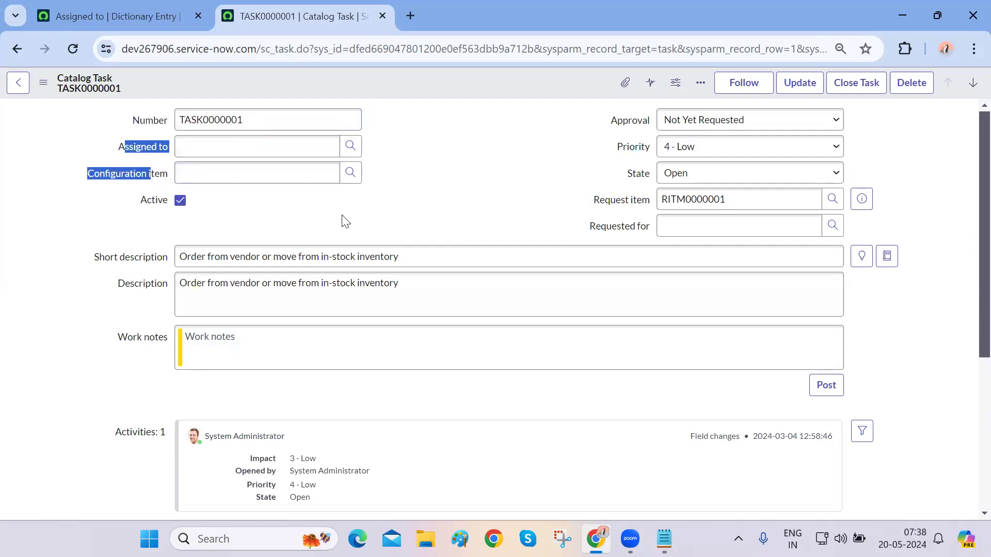
left_click_drag(626, 147, 597, 186)
left_click(597, 185)
left_click_drag(110, 260, 148, 337)
left_click(122, 264)
left_click(149, 301)
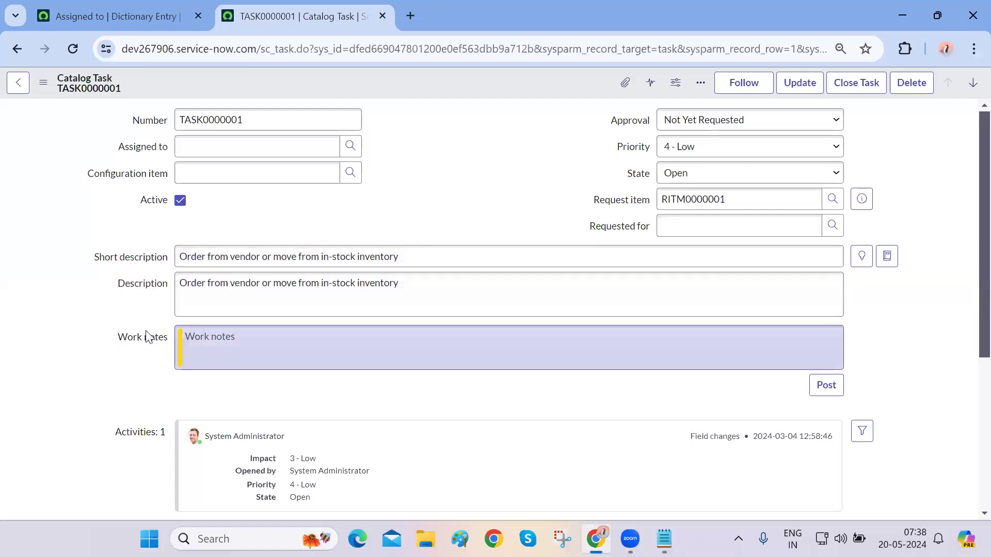
triple_click(150, 338)
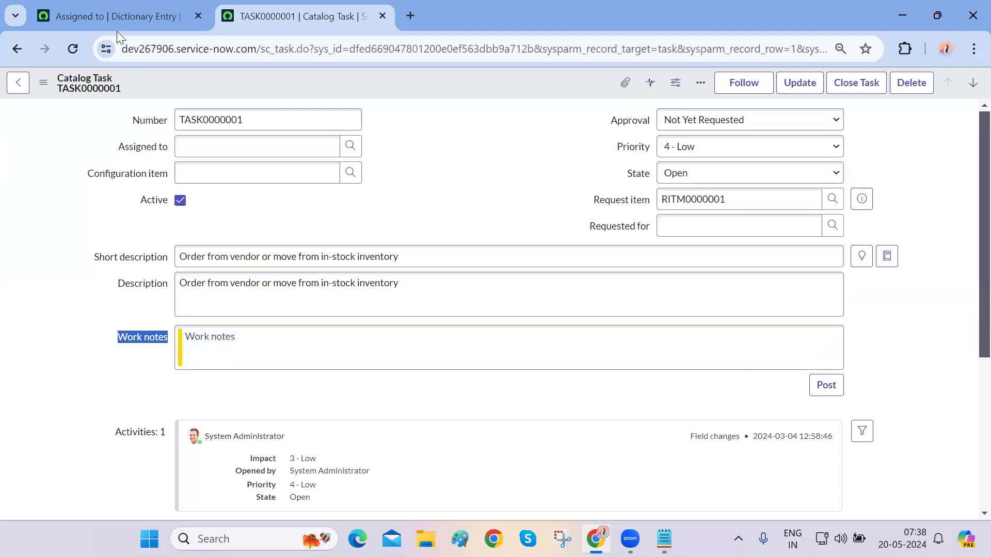
Open the list of all incidents in a separate browser tab and open incident INC0010010 from it.
left_click(110, 14)
left_click(129, 86)
type("incident")
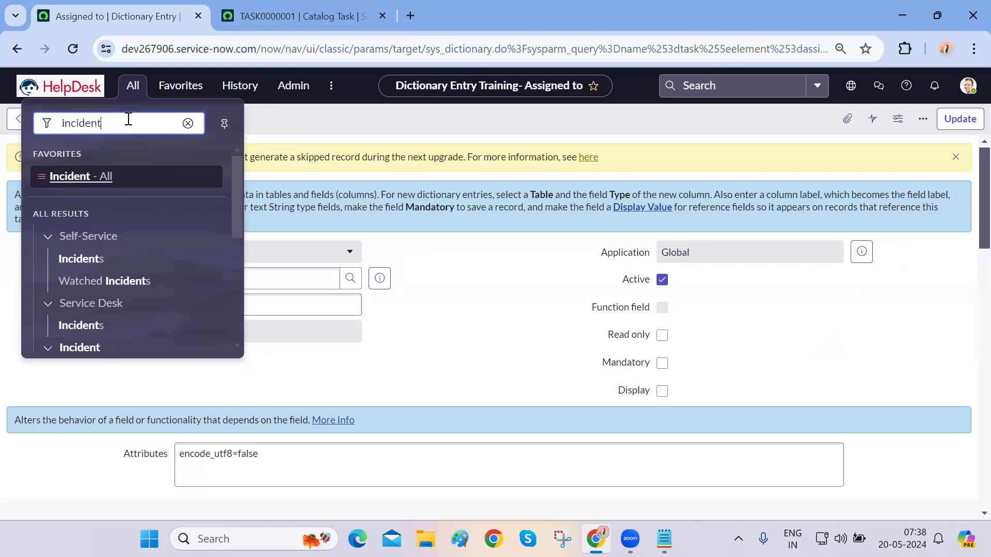
middle_click(110, 177)
key("ctrl+Tab")
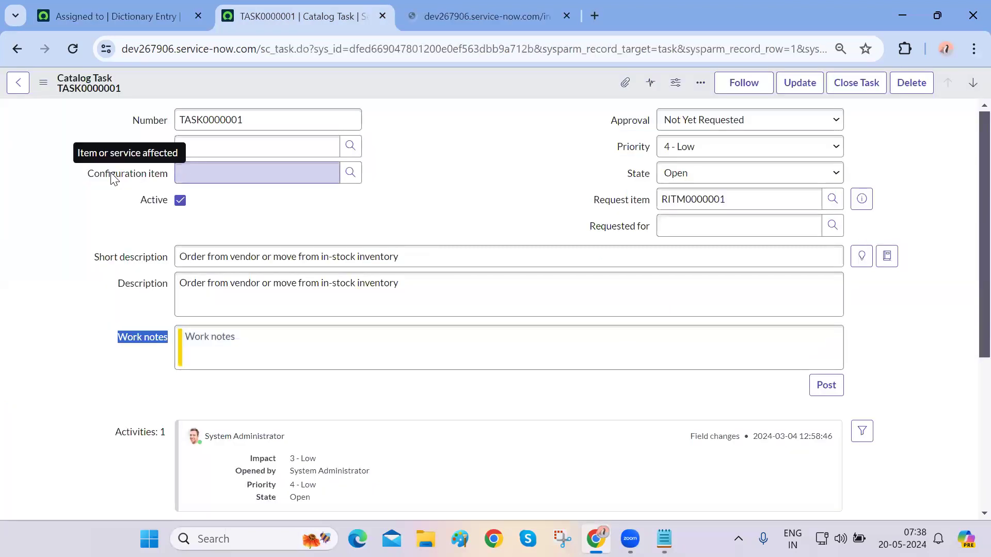
key("ctrl+Tab")
left_click(101, 188)
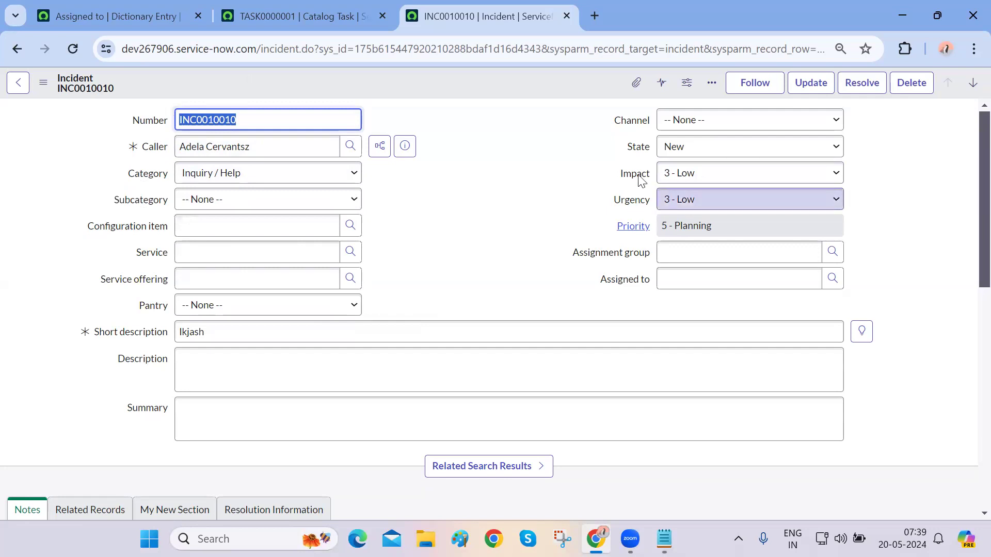
Review the incident form's fields from State to Summary, and check the table named in the Assigned to dictionary entry.
left_click_drag(632, 147, 274, 334)
left_click(120, 403)
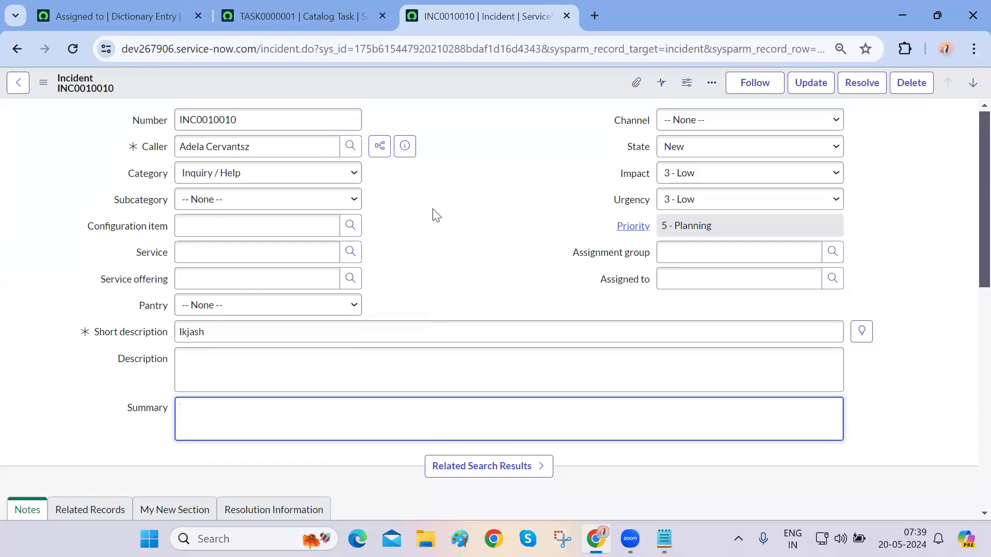
key("ctrl+1")
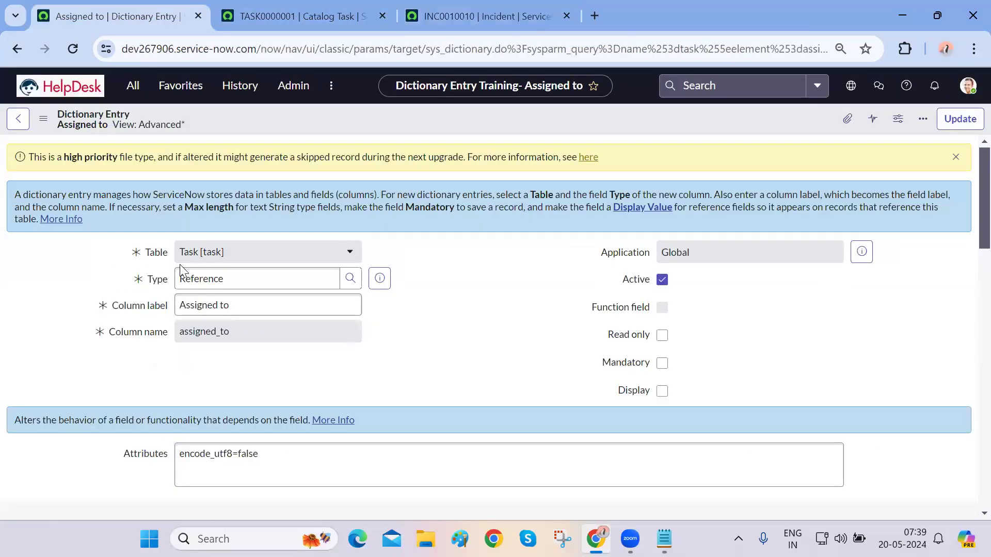
scroll(143, 306, "down", 1)
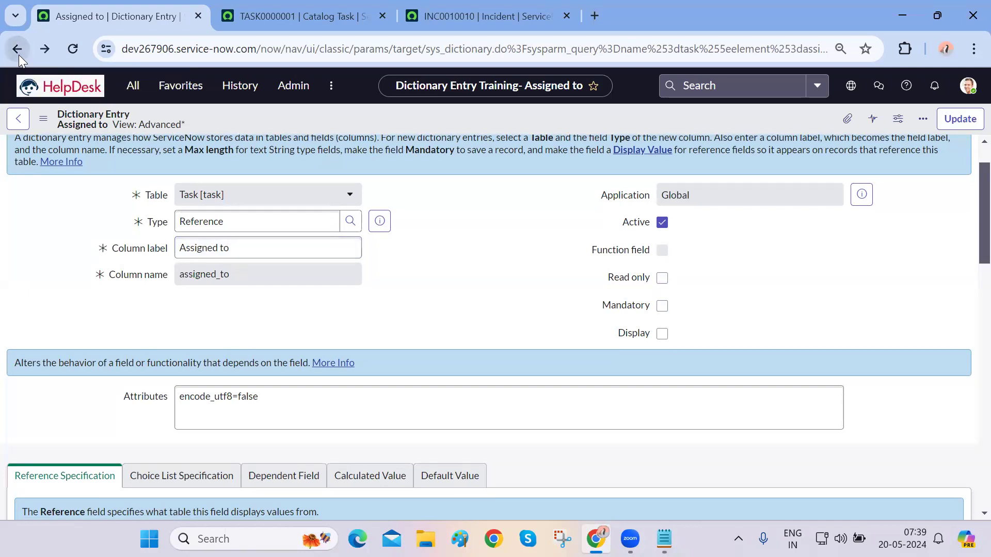
Make the incident's Pantry field mandatory in its dictionary entry, save the entry and go back to the incident form.
left_click(18, 55)
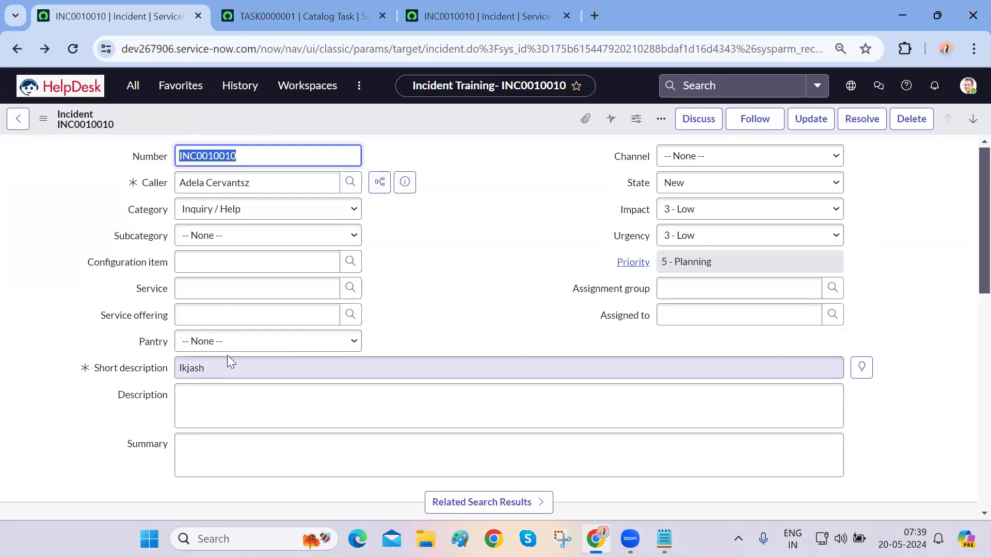
left_click(158, 345)
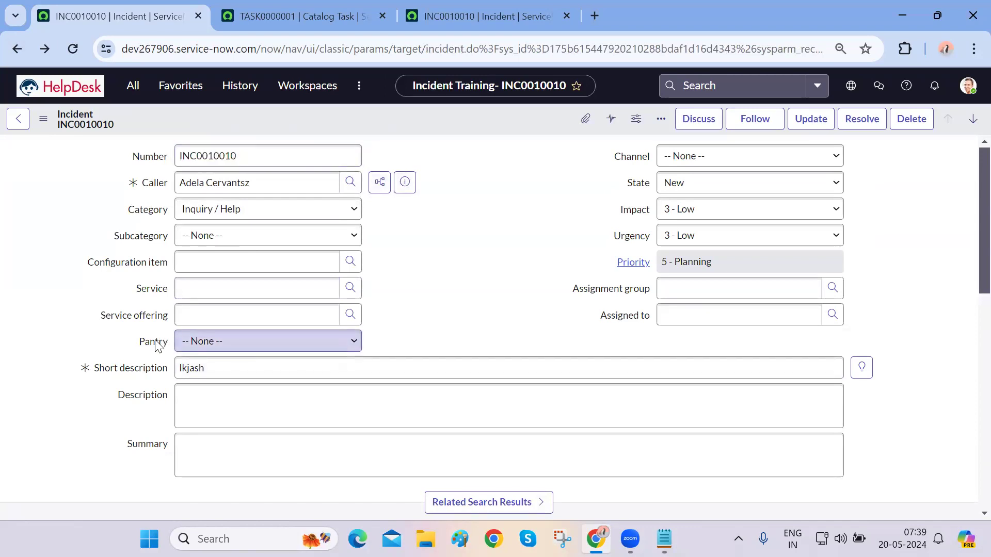
right_click(158, 345)
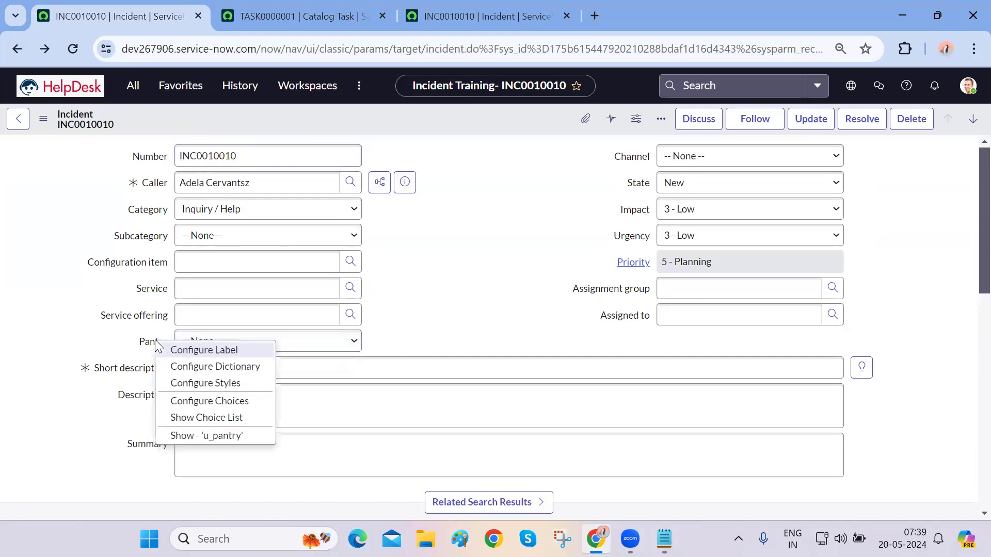
left_click(213, 370)
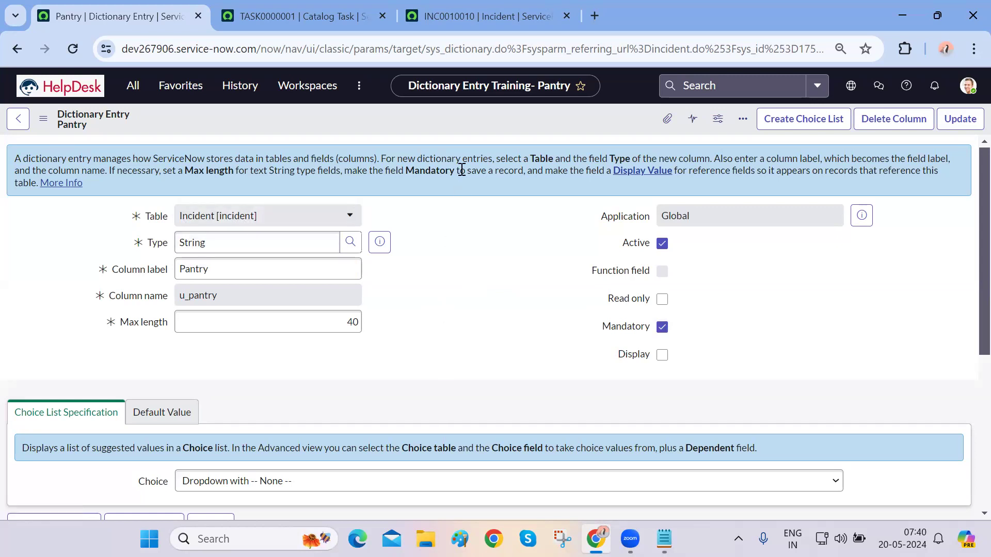
right_click(445, 123)
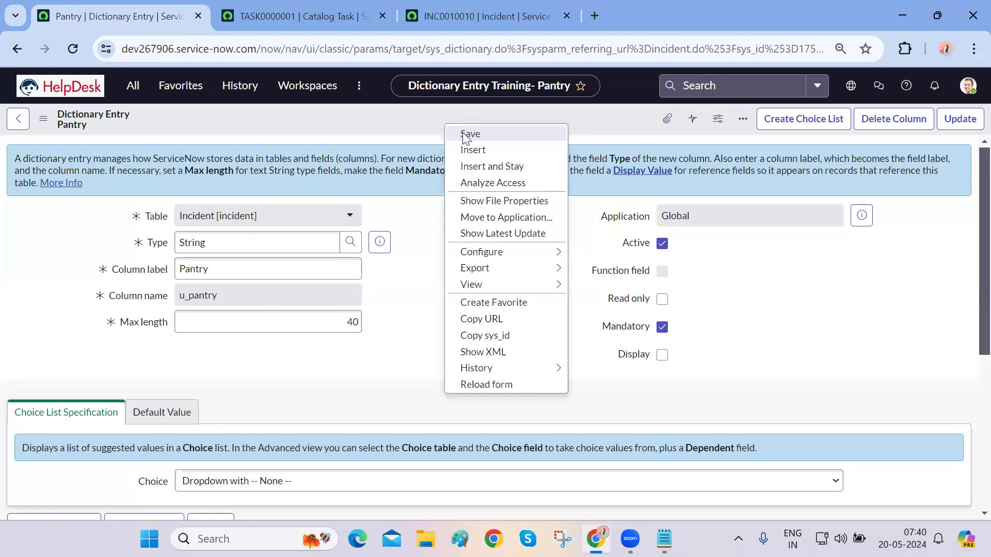
left_click(464, 135)
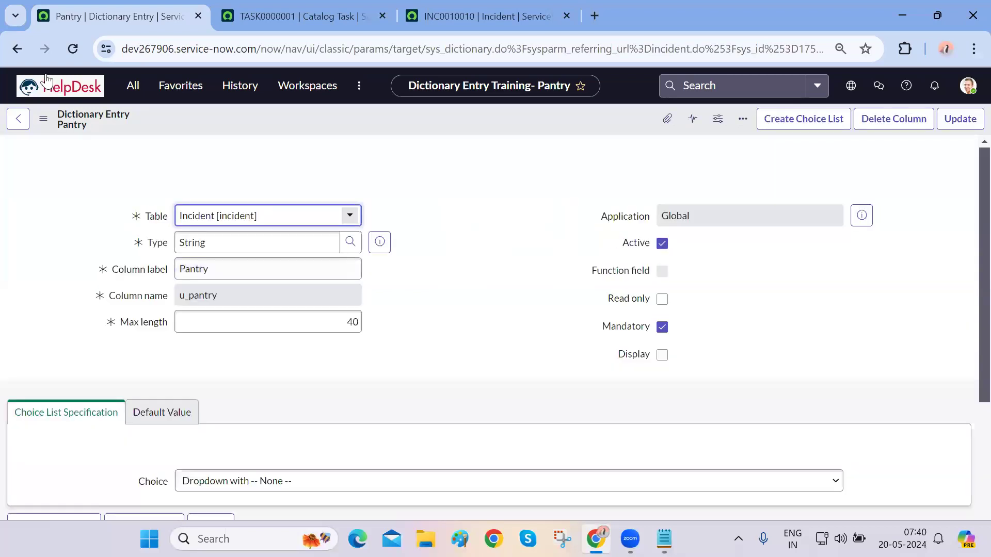
left_click(18, 49)
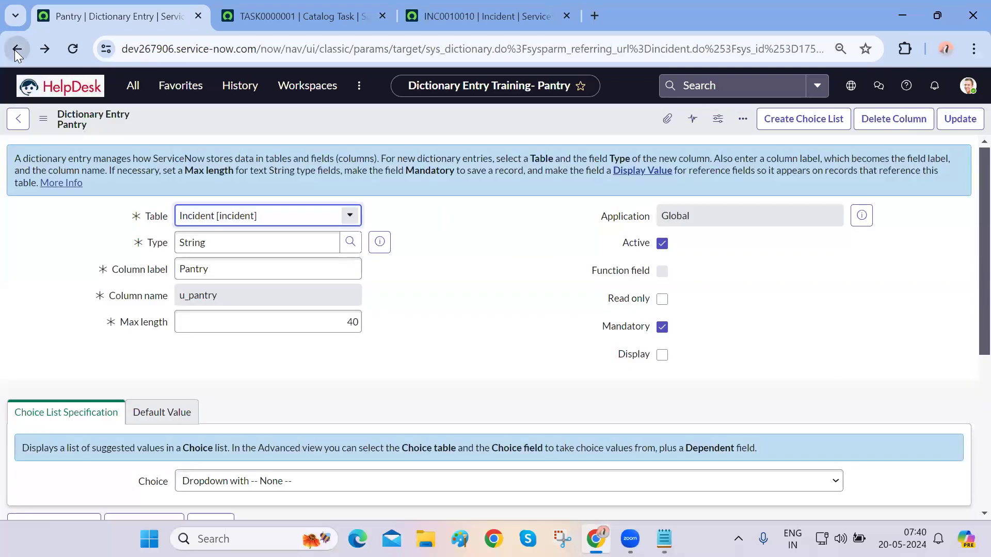
left_click(15, 49)
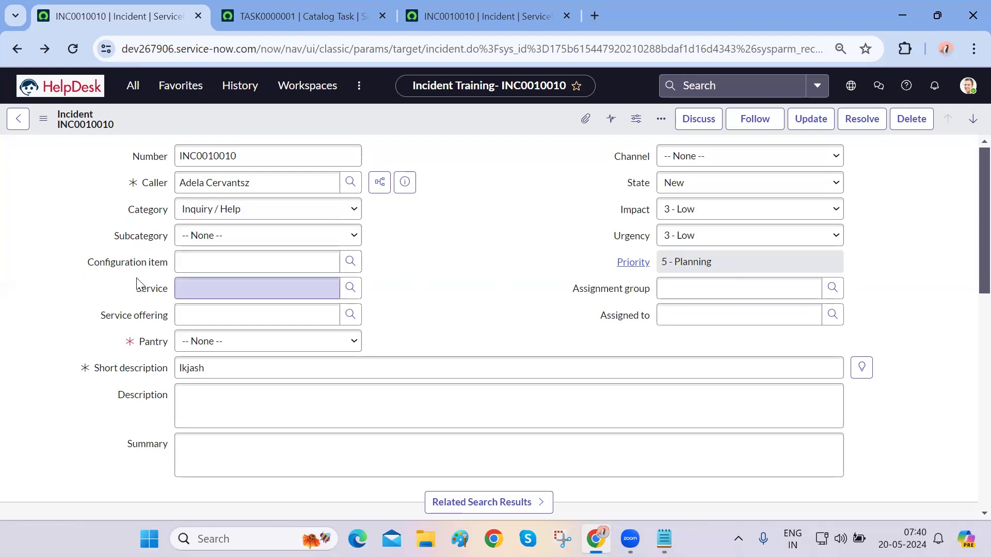
Make the incident's Configuration item field mandatory in its Task table dictionary entry and save the entry.
right_click(128, 264)
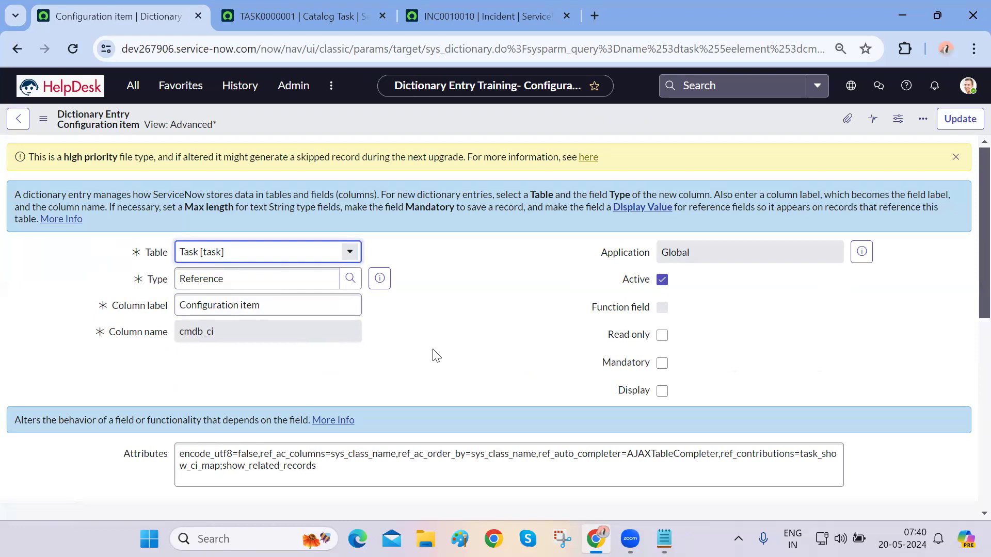
left_click(662, 366)
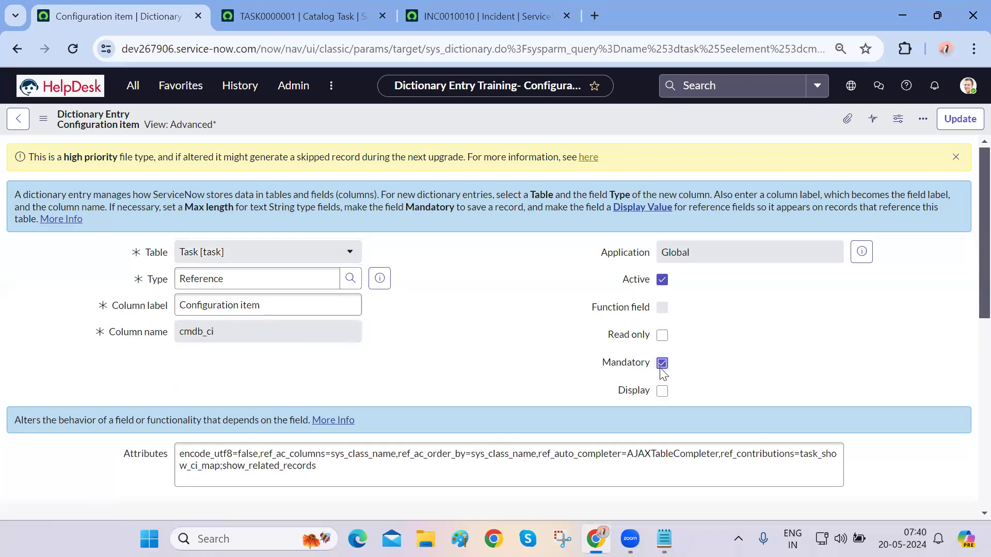
right_click(441, 123)
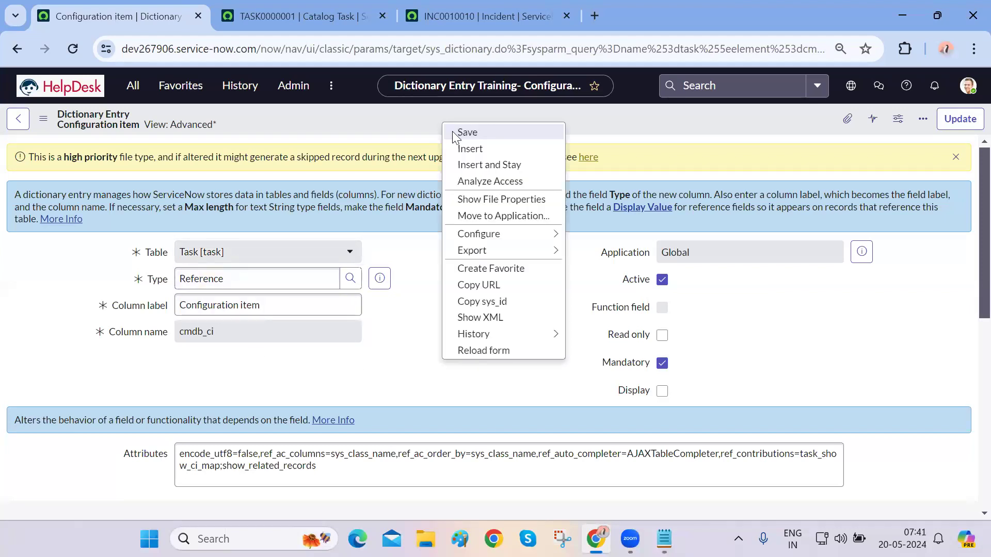
left_click(463, 133)
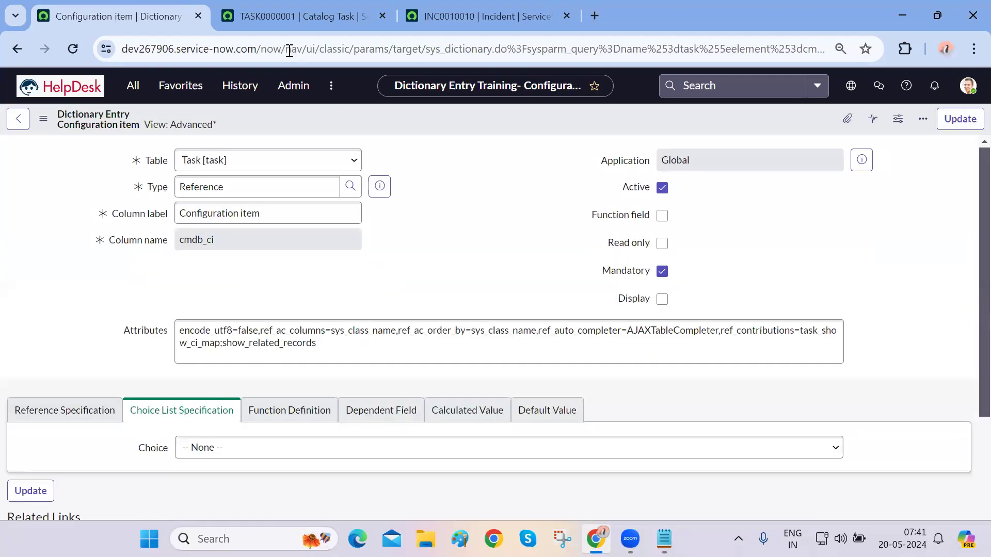
Reload catalog task TASK0000001 and go back to incident INC0010010 to check the Configuration item field on both forms.
left_click(270, 24)
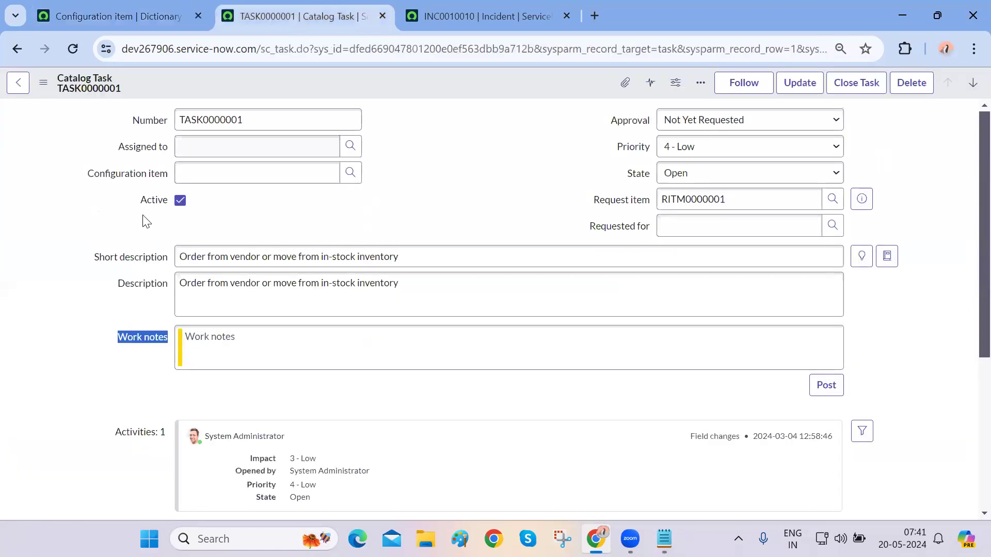
left_click(74, 54)
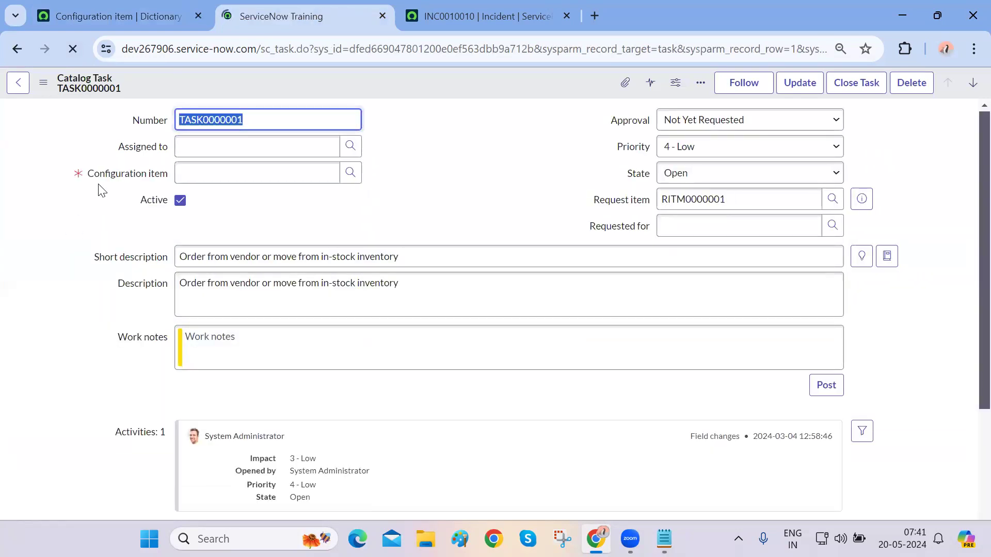
left_click(132, 18)
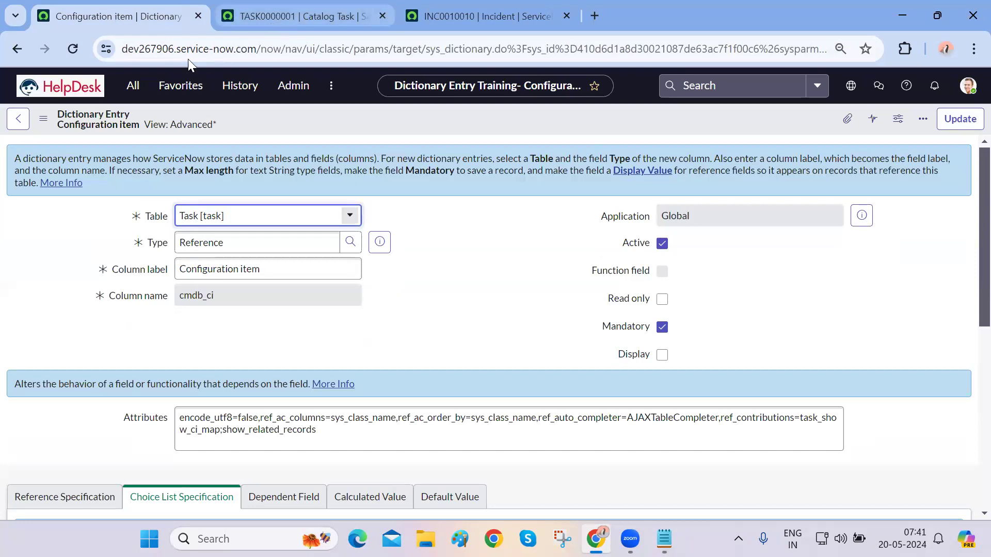
left_click(7, 50)
left_click(289, 16)
left_click(126, 7)
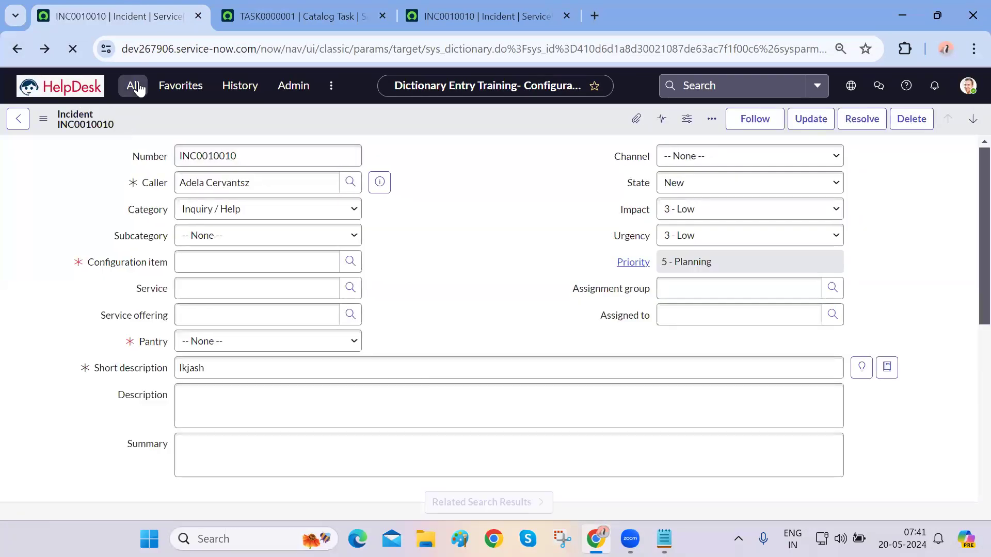
Find the Problem module and open a new problem form in a separate browser tab.
left_click(134, 93)
double_click(131, 123)
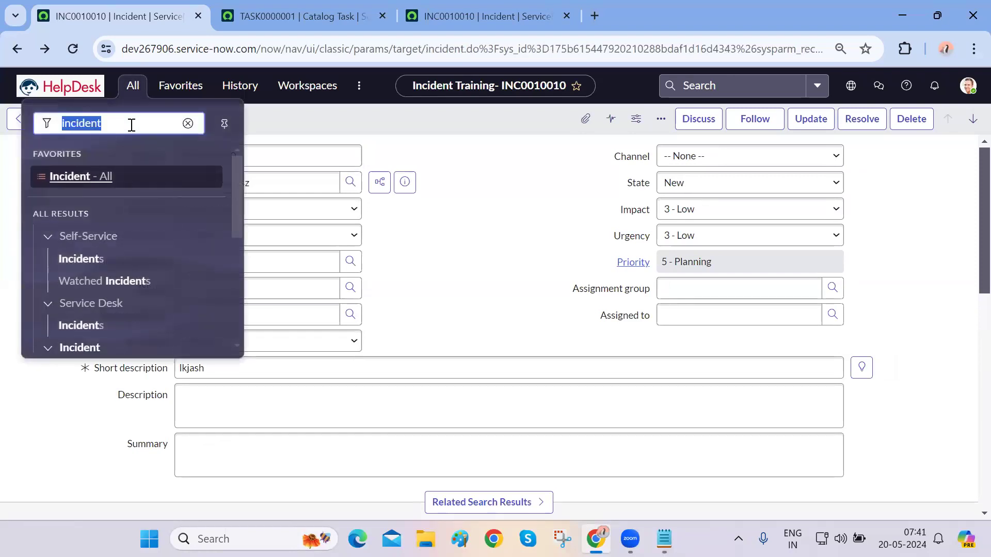
type("problem")
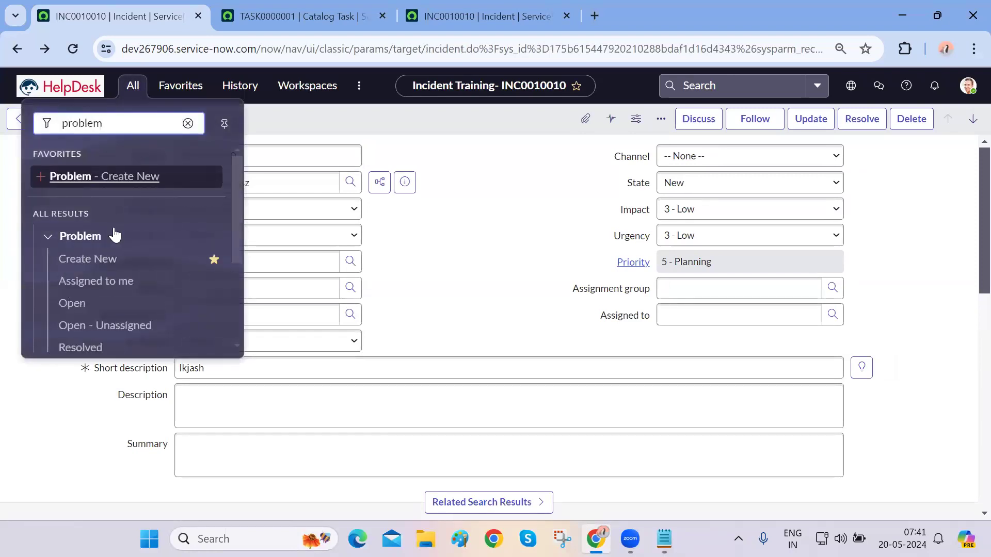
middle_click(119, 180)
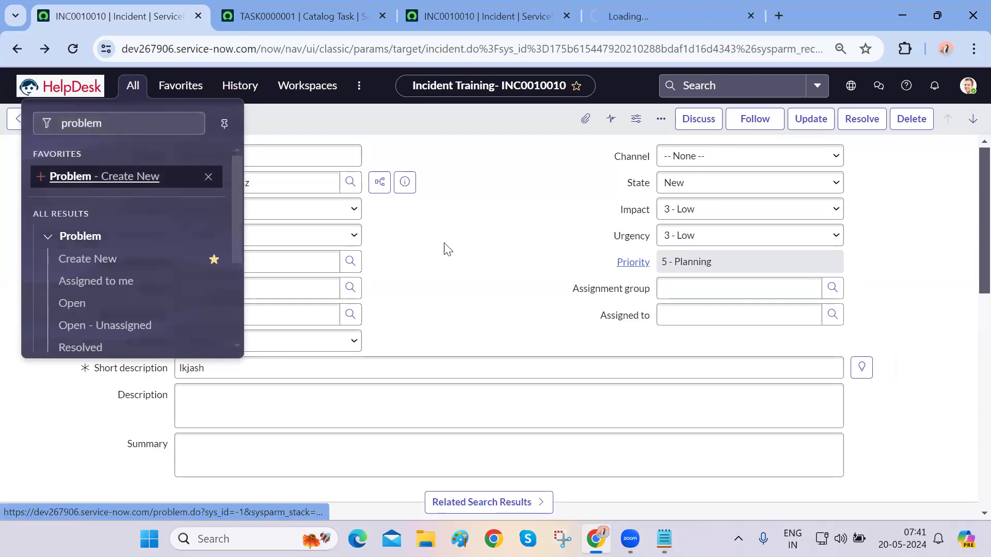
key("ctrl+4")
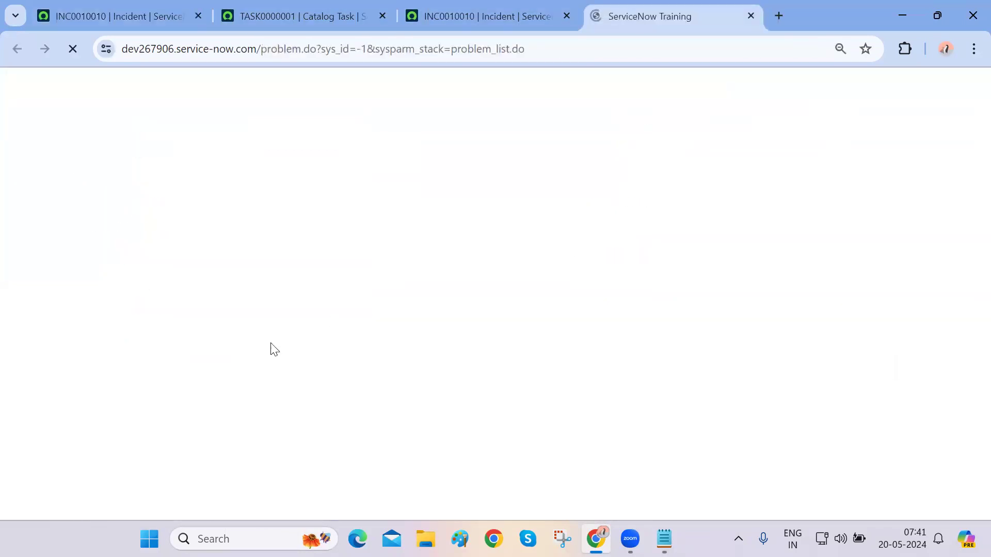
Open a new change request based on the Normal model and check its Configuration item field.
left_click(78, 6)
left_click(129, 87)
double_click(113, 123)
type("change")
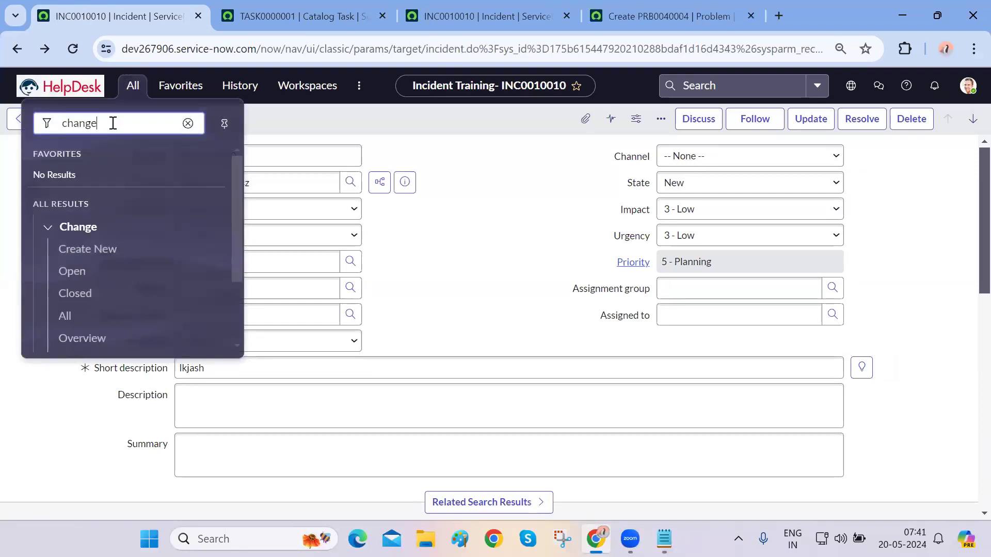
left_click(87, 249)
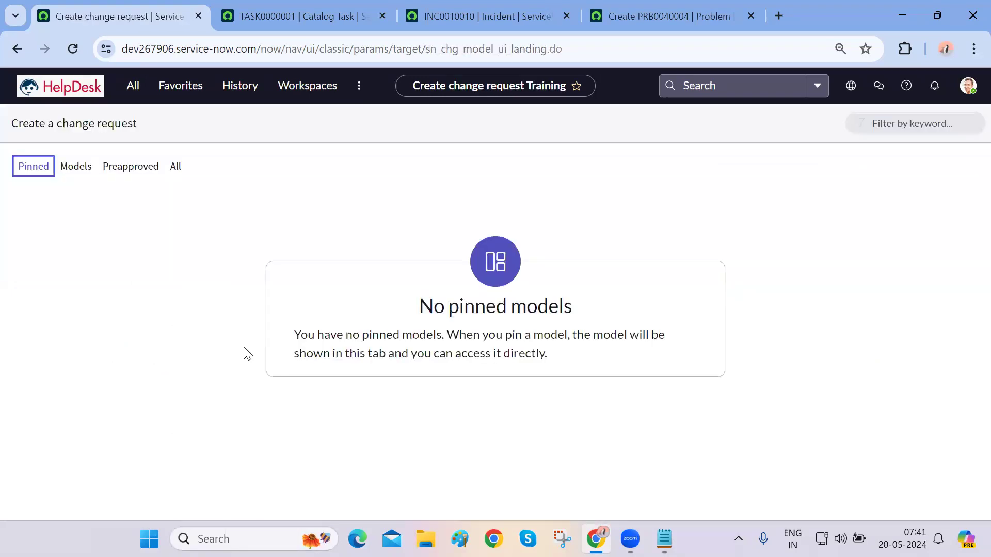
left_click(175, 165)
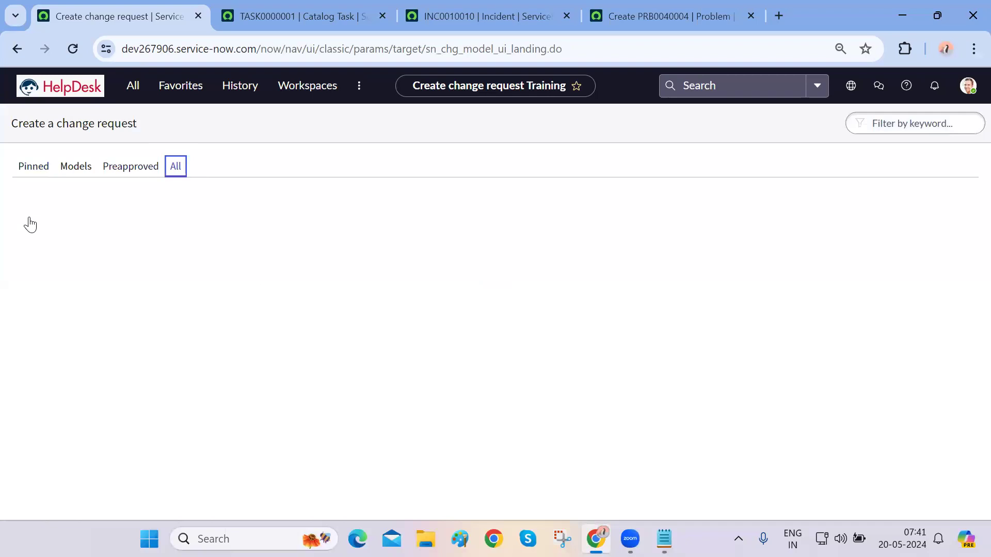
left_click(275, 251)
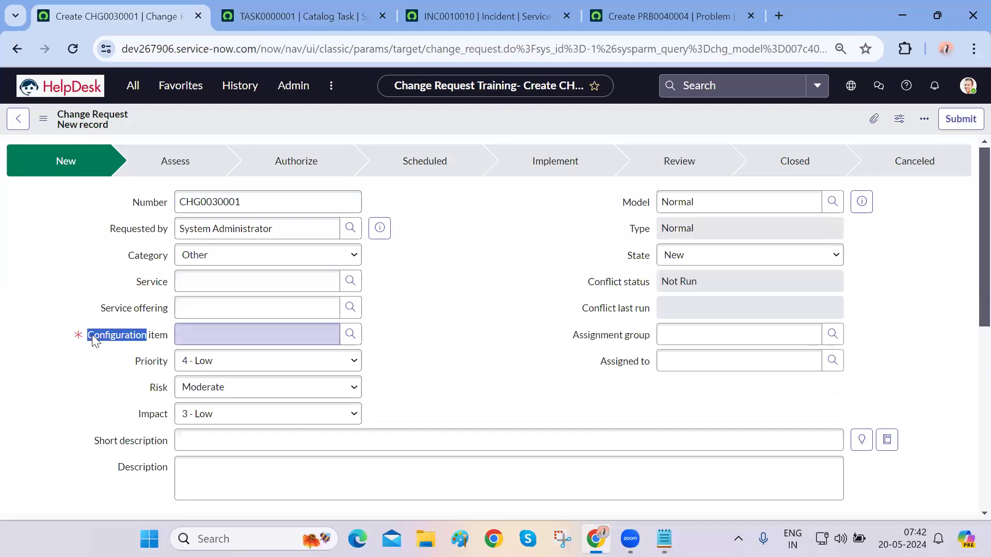
left_click(148, 343)
left_click(106, 360)
left_click(401, 343)
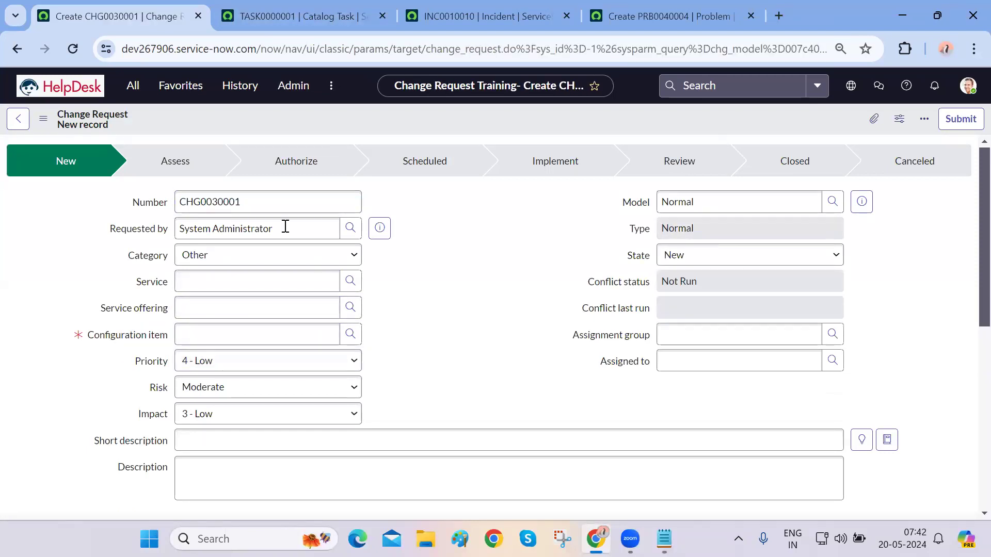
Reload incident INC0010010 and open the dictionary entry of its Configuration item field to check the table.
left_click(132, 87)
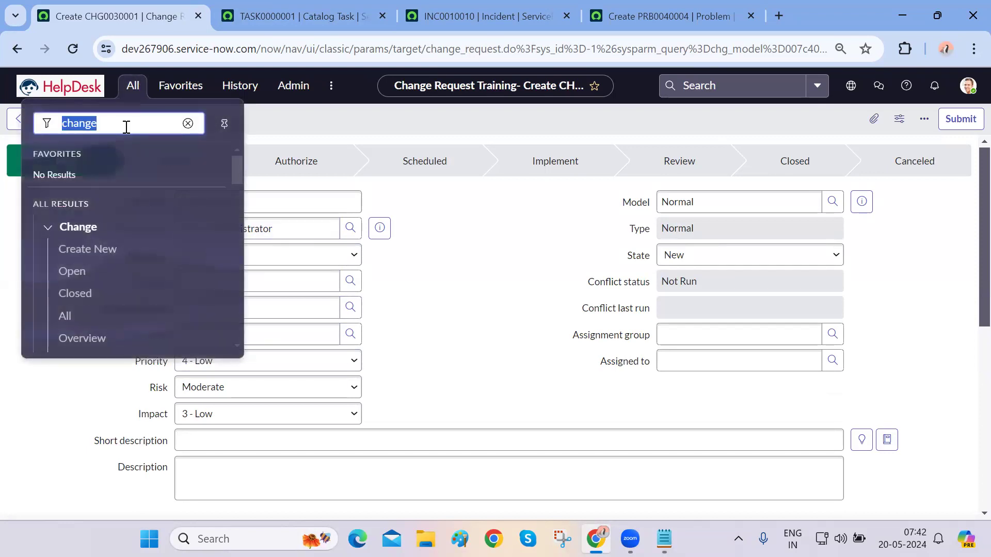
key("ctrl+Tab")
key("ctrl+Tab")
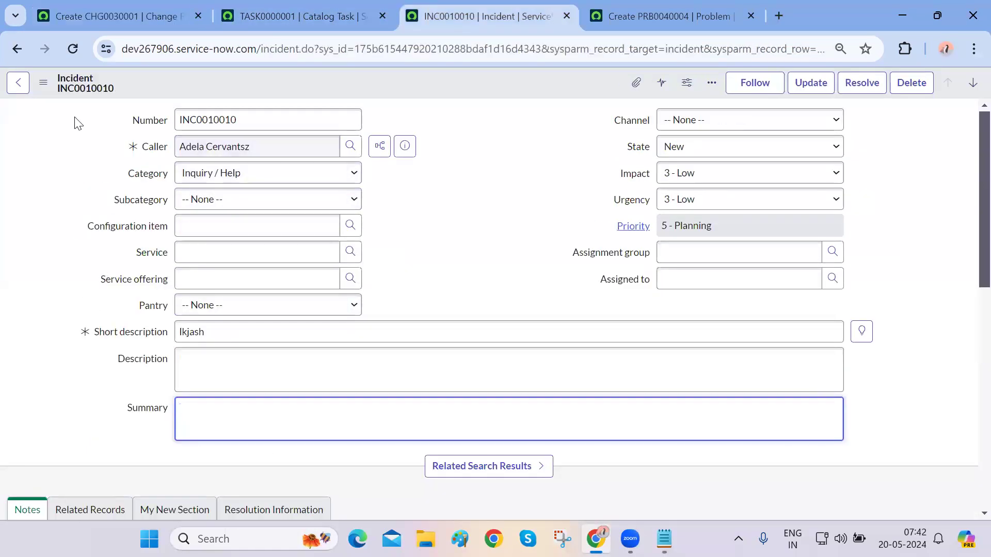
left_click(72, 54)
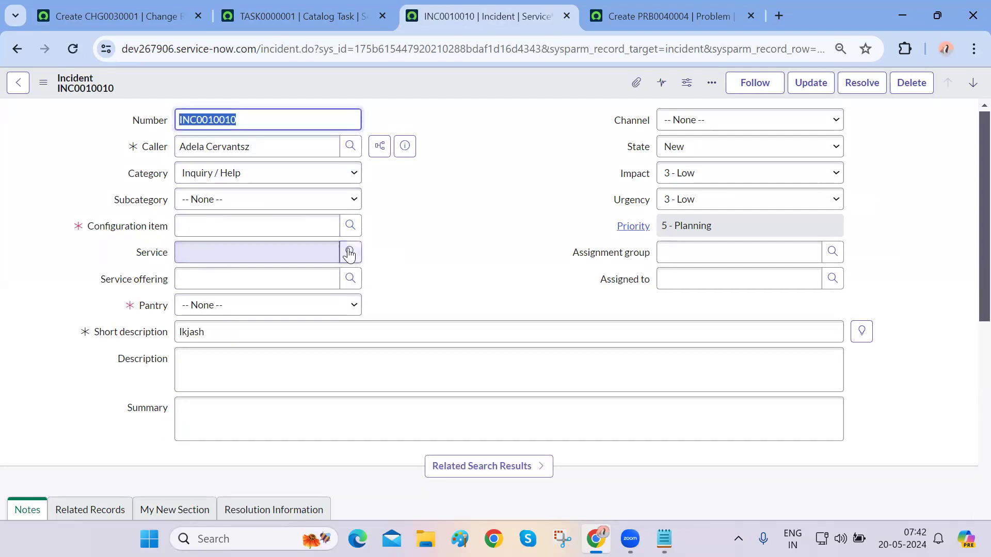
right_click(129, 230)
left_click(158, 257)
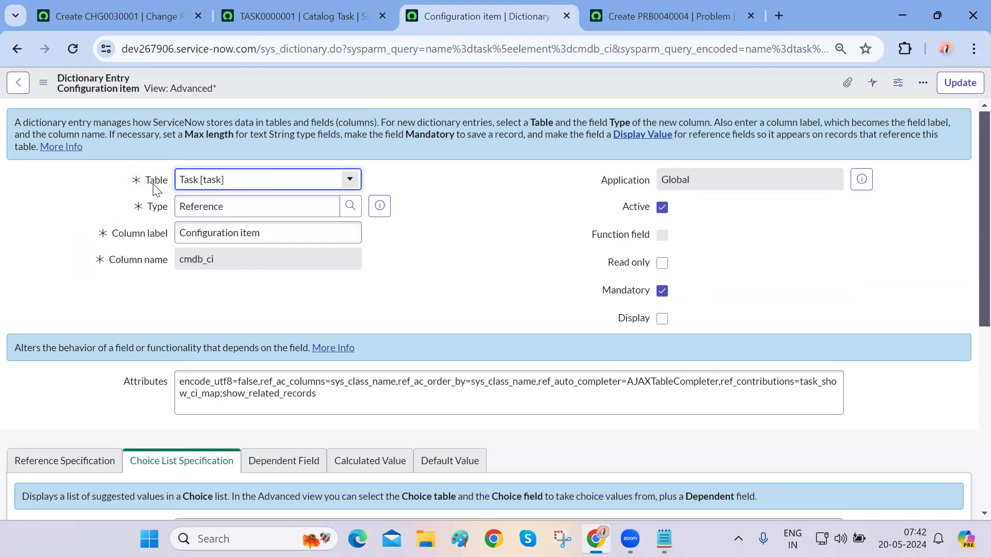
left_click(226, 265)
left_click(16, 51)
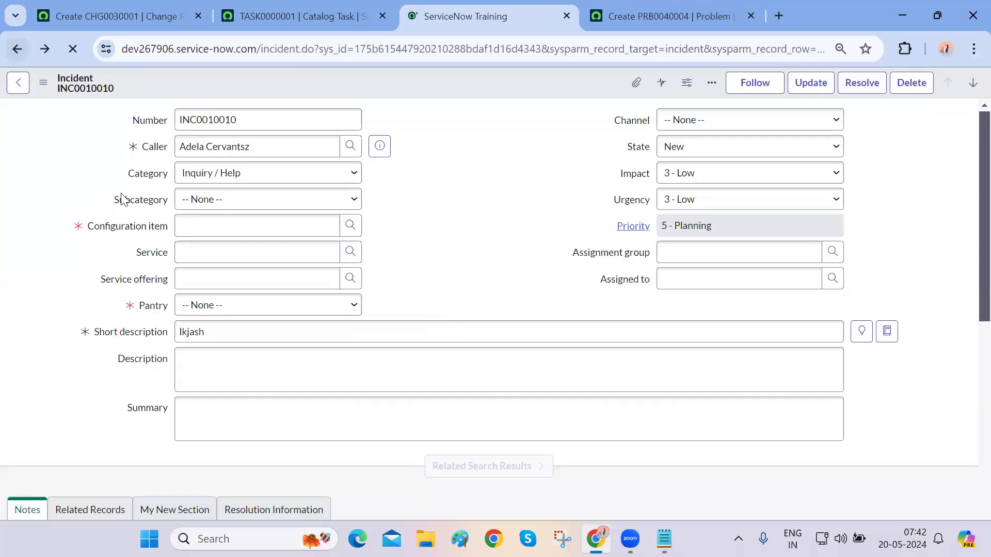
left_click(46, 50)
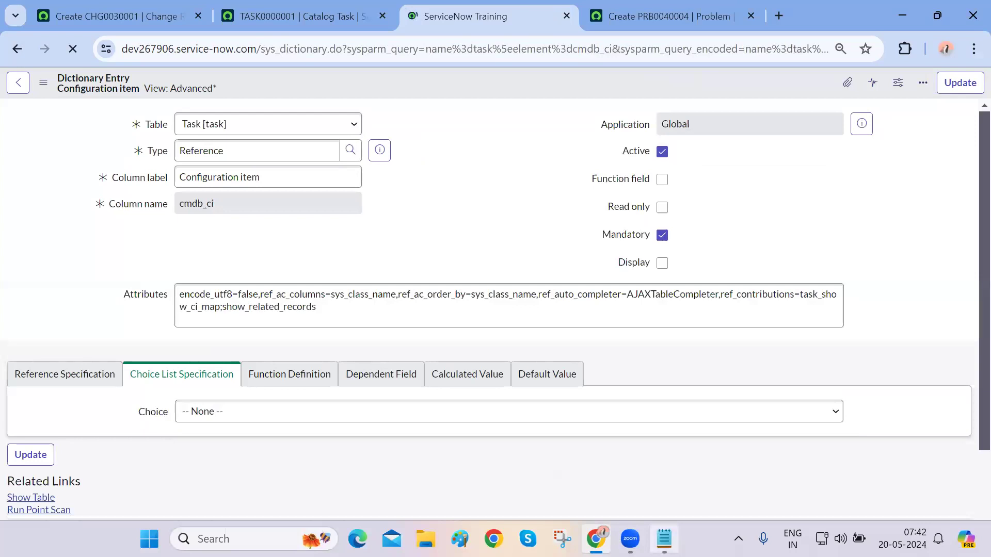
Switch to Notepad to review the Base Table and Task Table notes, then return to the dictionary entry.
left_click(664, 539)
left_click_drag(229, 236, 155, 214)
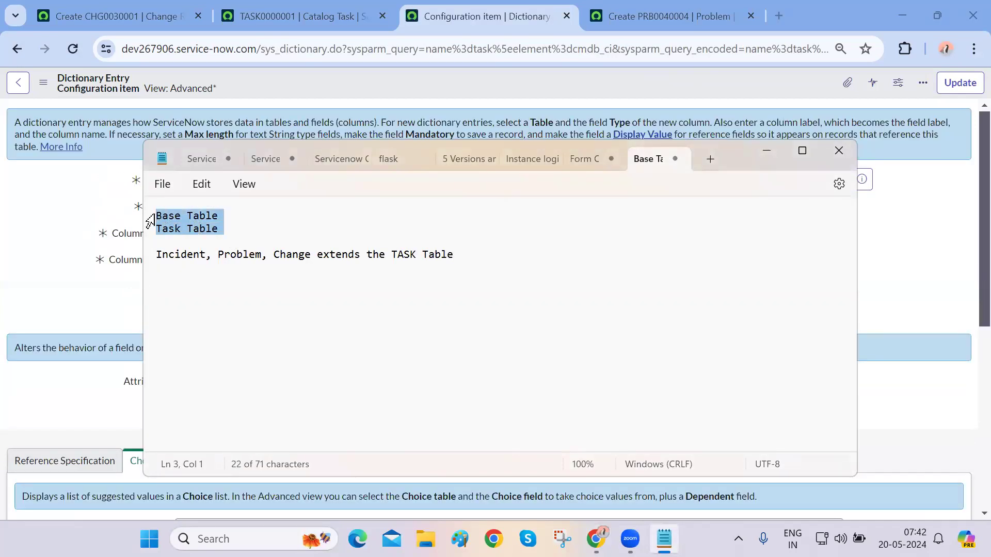
left_click(15, 253)
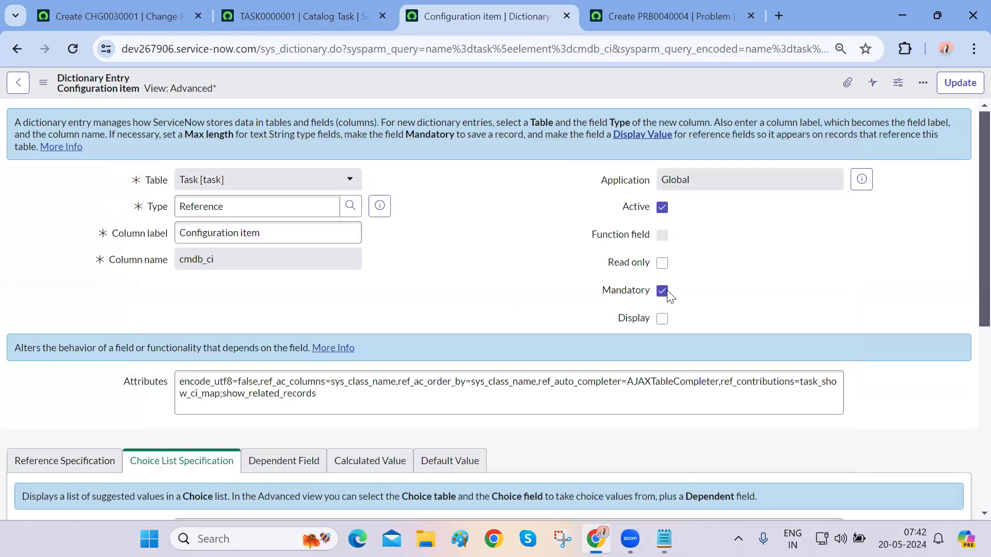
Remove the Mandatory setting from Configuration item in its Task table dictionary entry, save it, and glance at the notes.
right_click(700, 81)
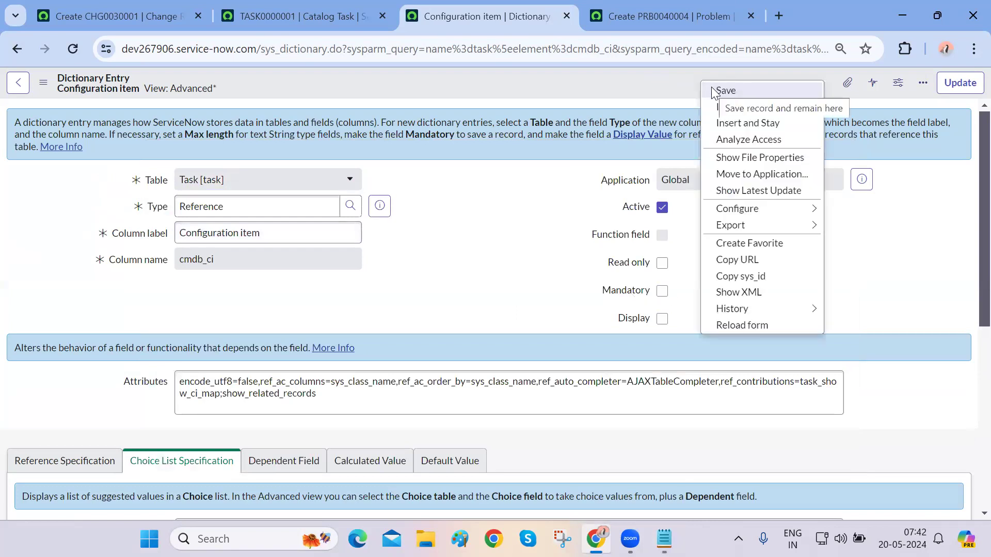
left_click(712, 92)
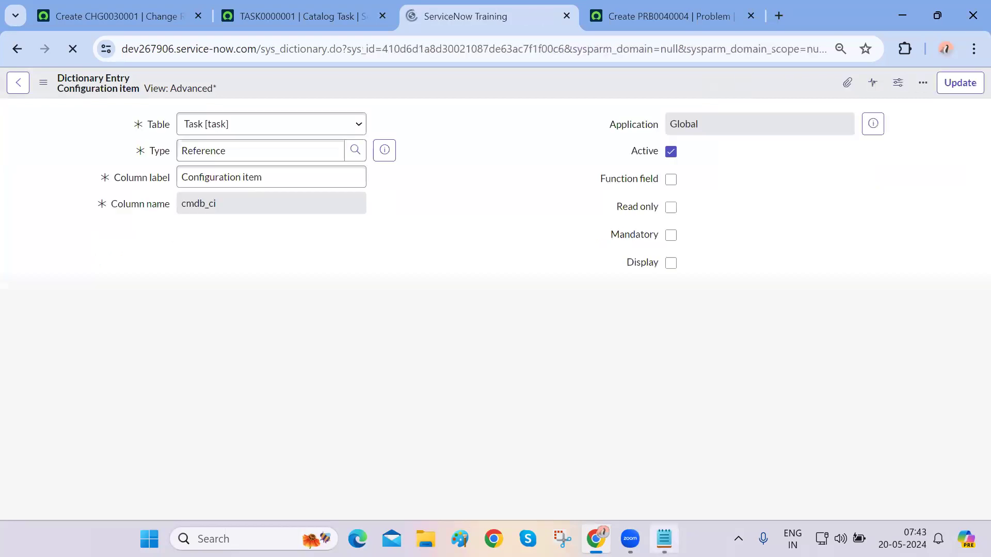
left_click(664, 539)
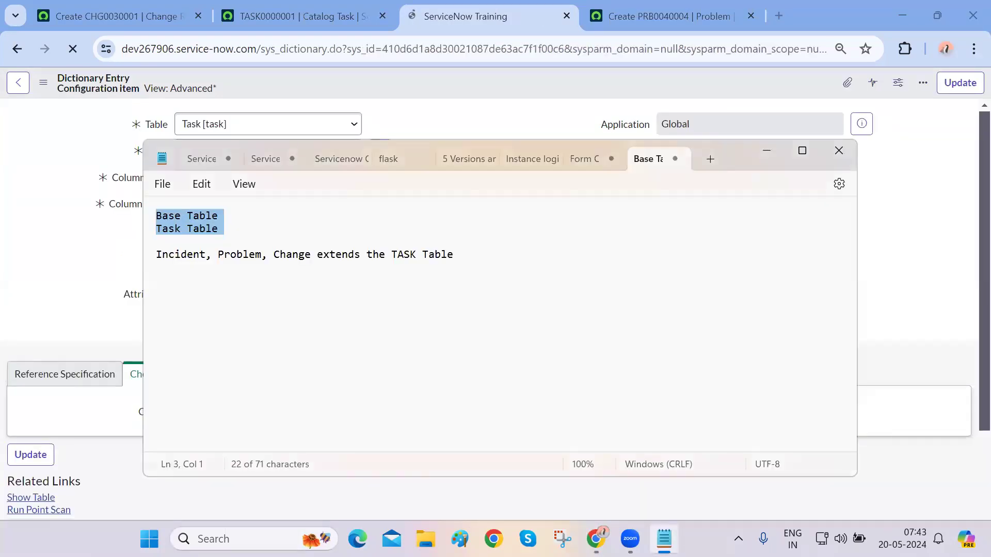
left_click(664, 538)
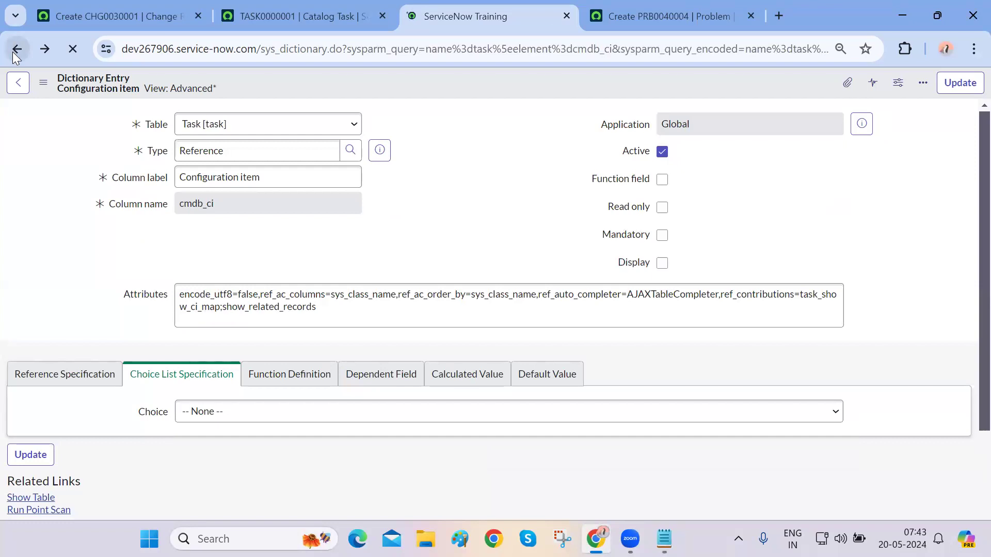
Open the Incident table definition from the incident form and check which table it extends.
left_click(43, 83)
mouse_move(109, 341)
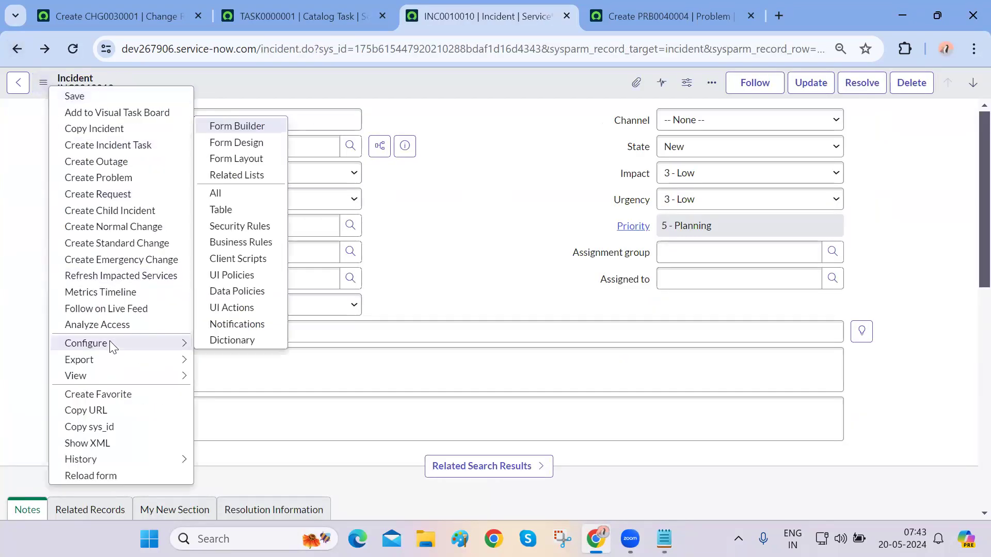
left_click(234, 209)
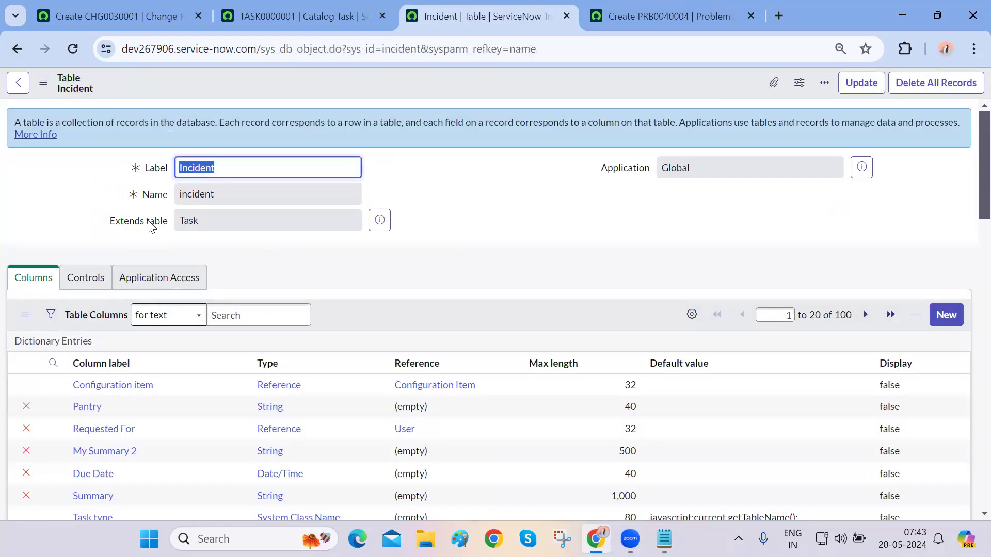
left_click_drag(114, 222, 171, 223)
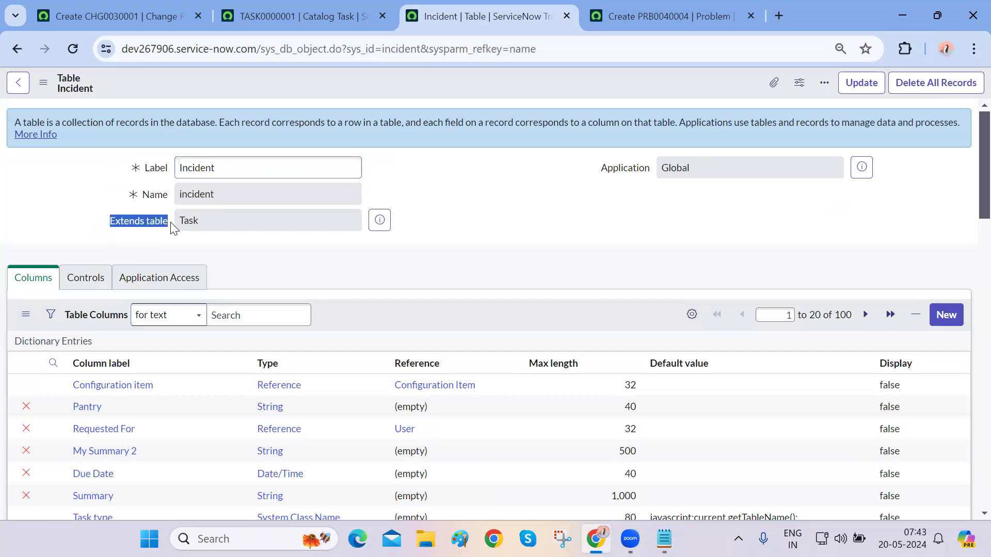
left_click(284, 260)
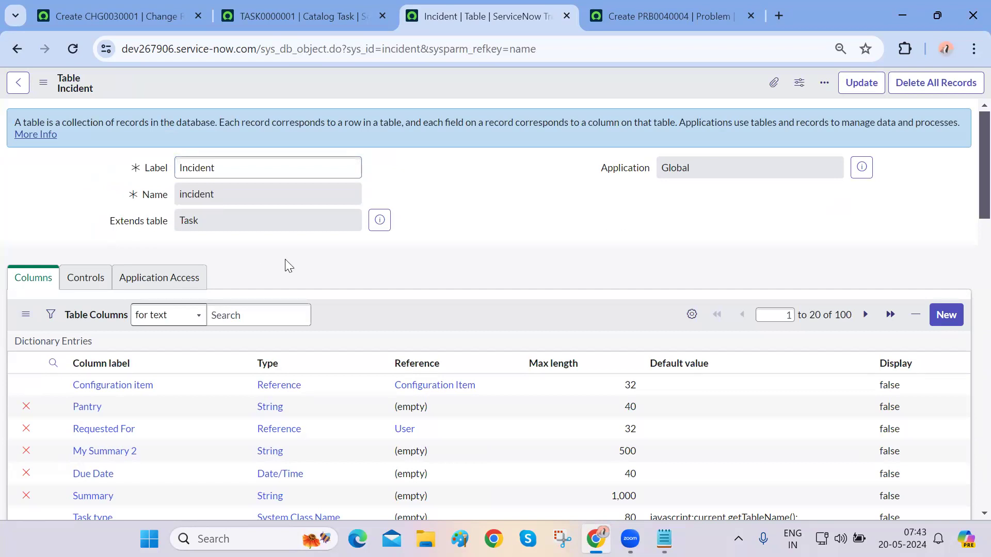
left_click_drag(111, 222, 160, 220)
left_click(256, 264)
Return to the incident, then reload catalog task TASK0000001 and the new problem form to check Configuration item on each.
left_click(20, 55)
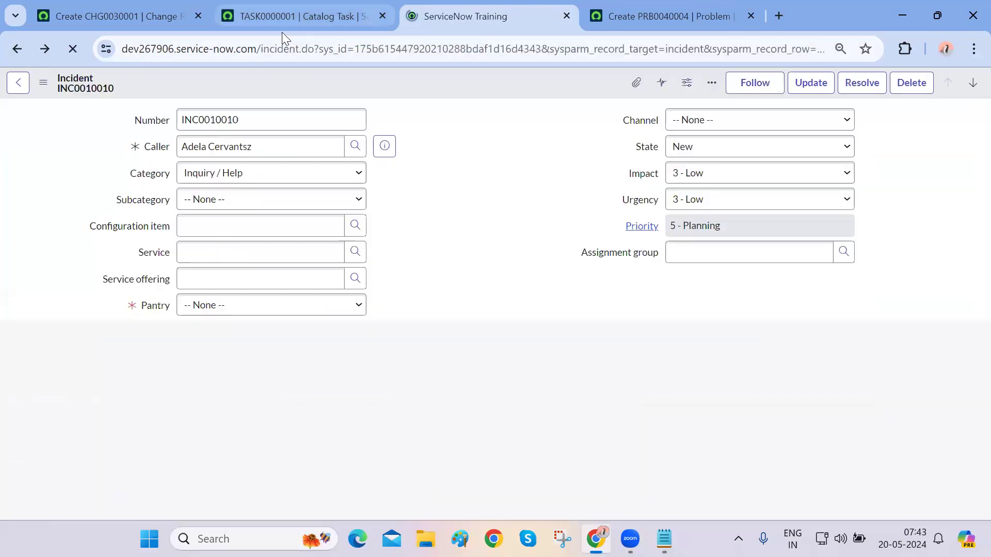
left_click(281, 32)
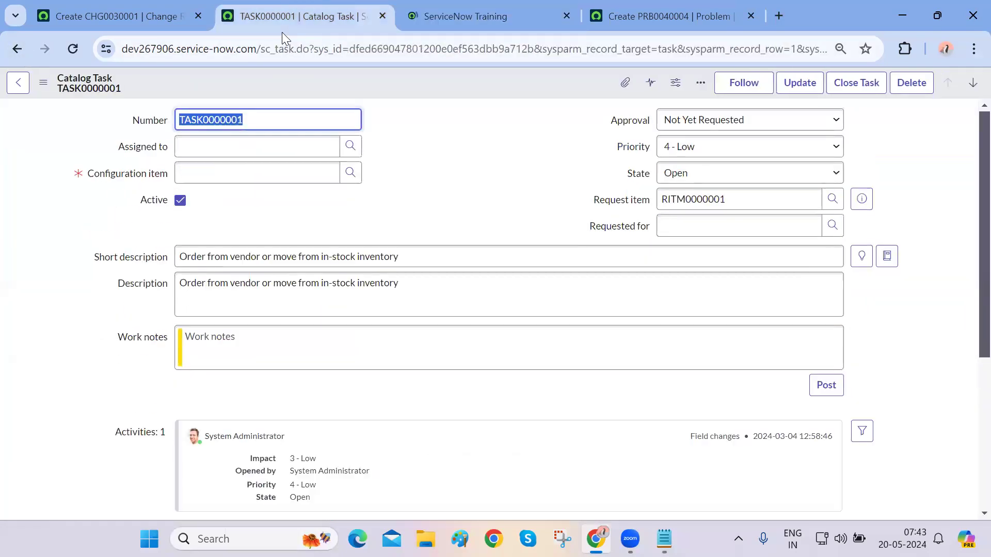
left_click(71, 49)
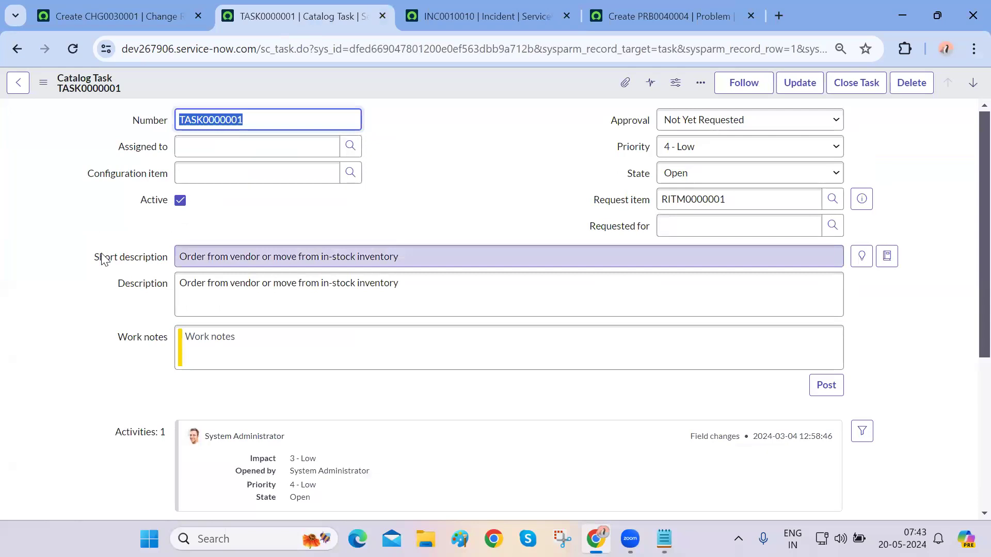
key("ctrl+Tab")
key("ctrl+Tab")
left_click(67, 56)
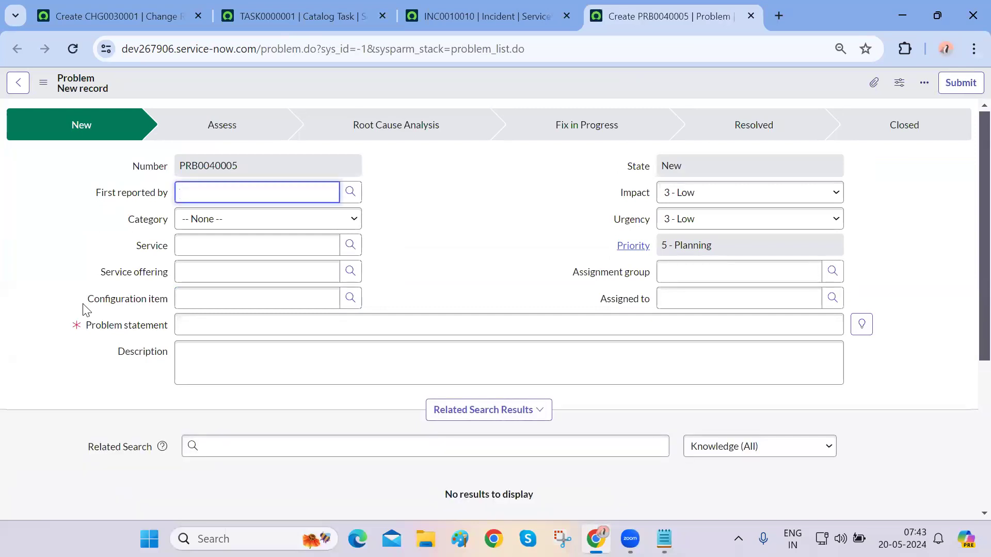
Close the browser tabs holding the new problem, incident INC0010010 and catalog task TASK0000001.
key("ctrl+w")
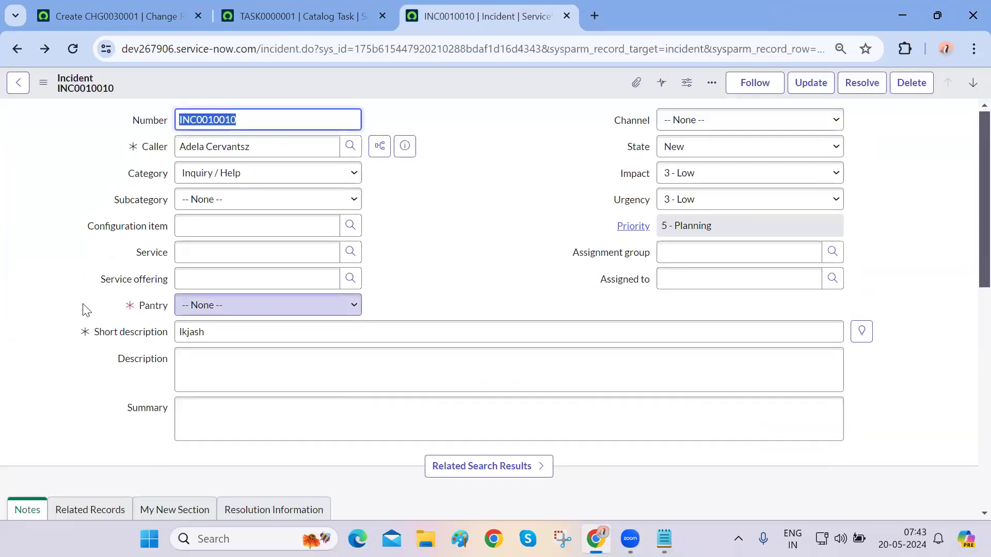
key("ctrl+w")
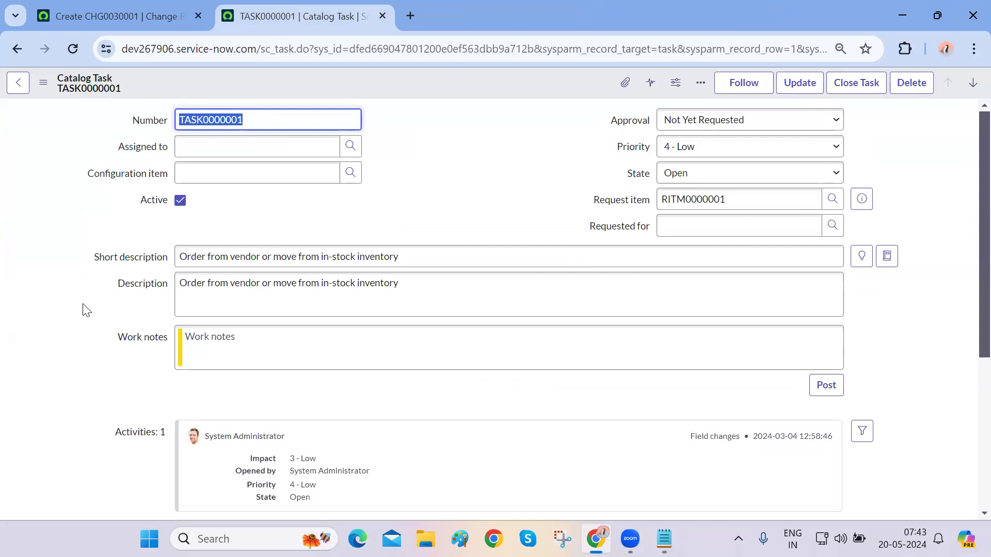
key("ctrl+w")
Find the list of all incidents and open incident INC0010010 from it.
left_click(130, 97)
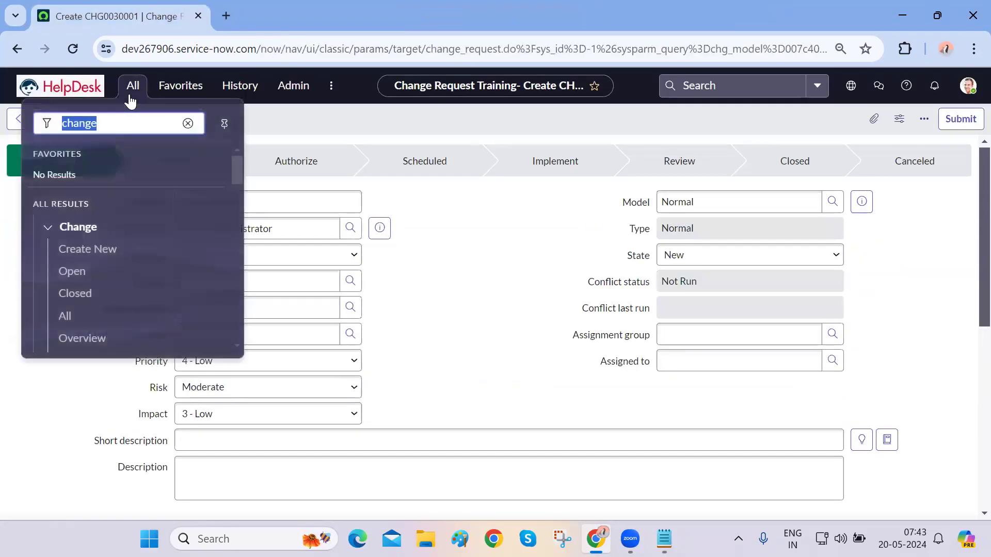
type("incident")
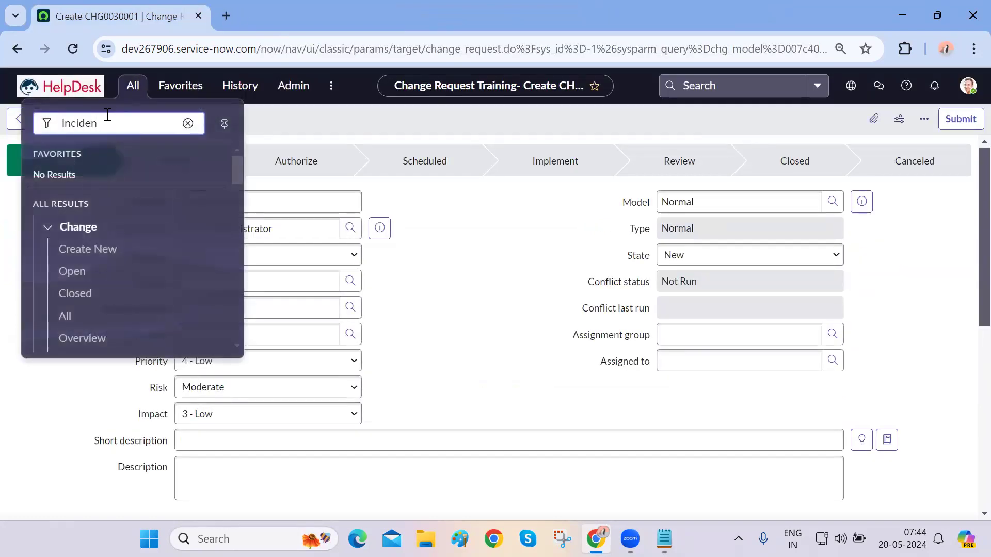
left_click(93, 177)
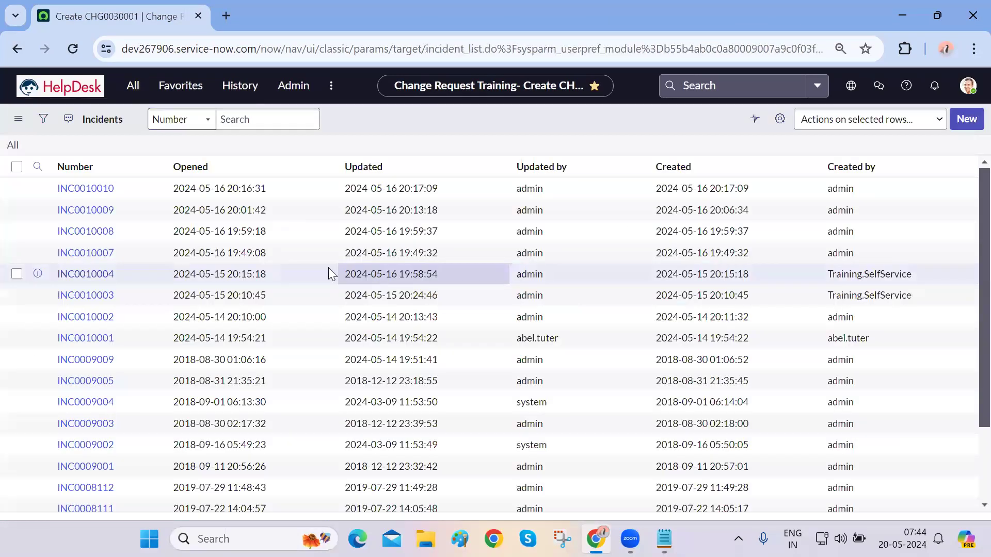
left_click(97, 216)
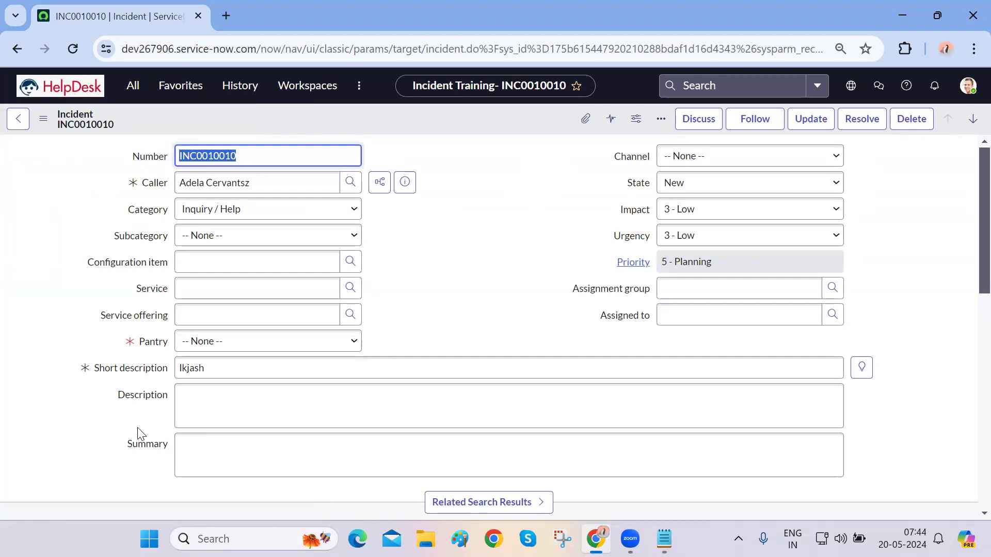
Set Pantry to Coffee on incident INC0010010.
left_click(85, 375)
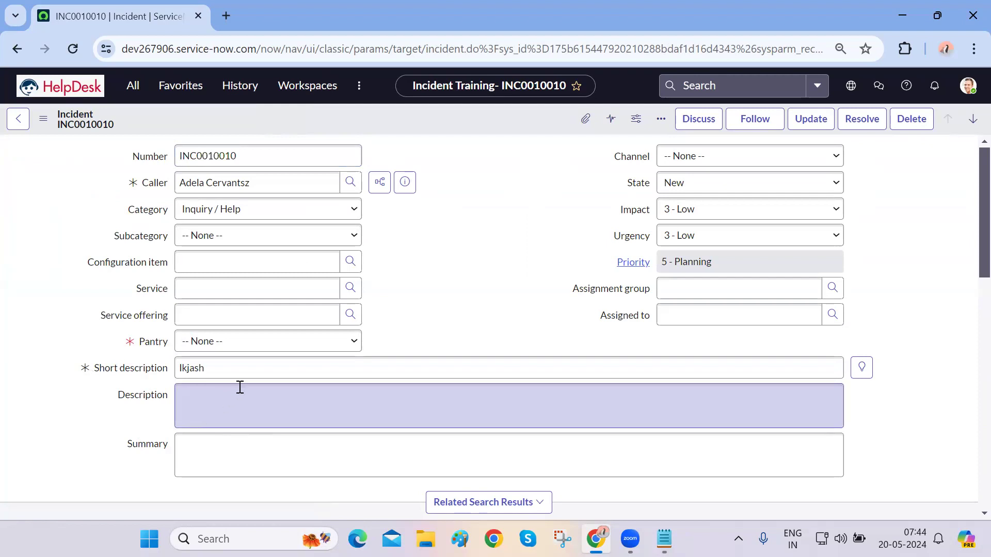
left_click(257, 348)
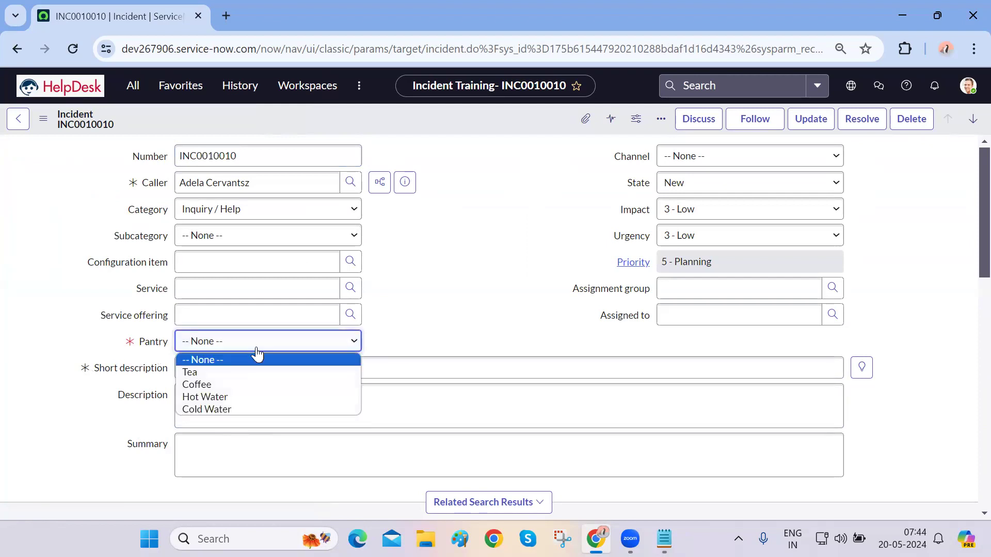
left_click(246, 384)
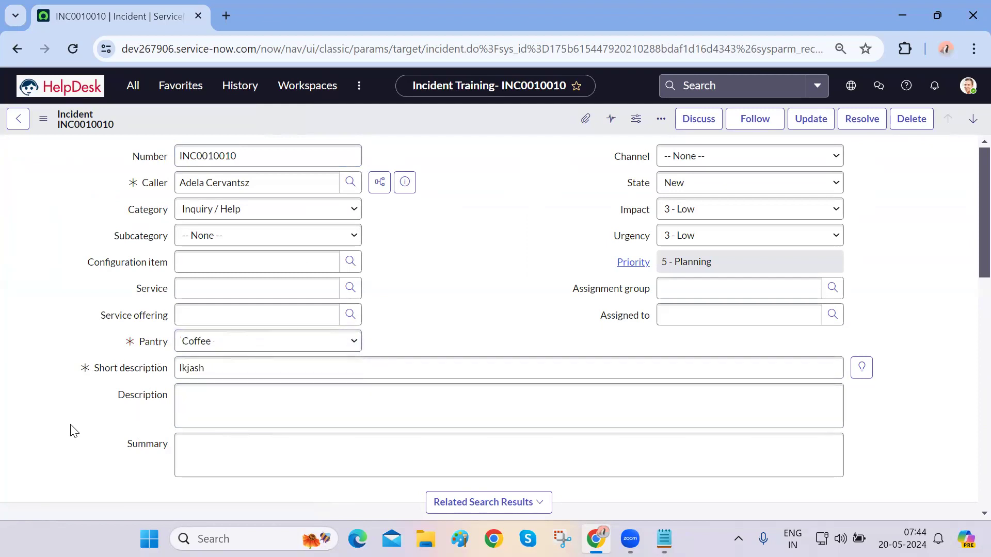
Clear the incident's Short description and leave the field to check its mandatory marker, then refill it with "lkjhgfdghj".
double_click(248, 365)
key("BackSpace")
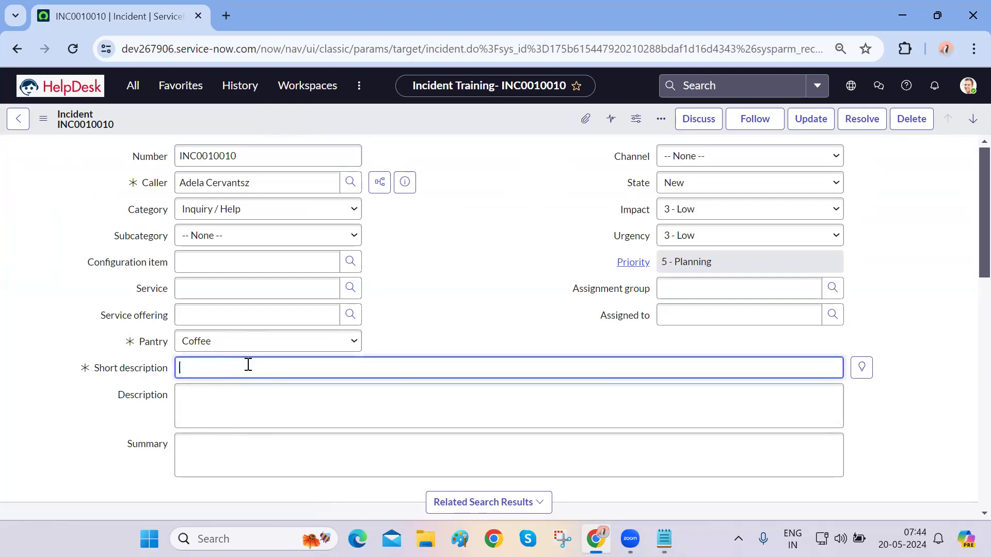
key("Tab")
key("Tab")
key("Tab")
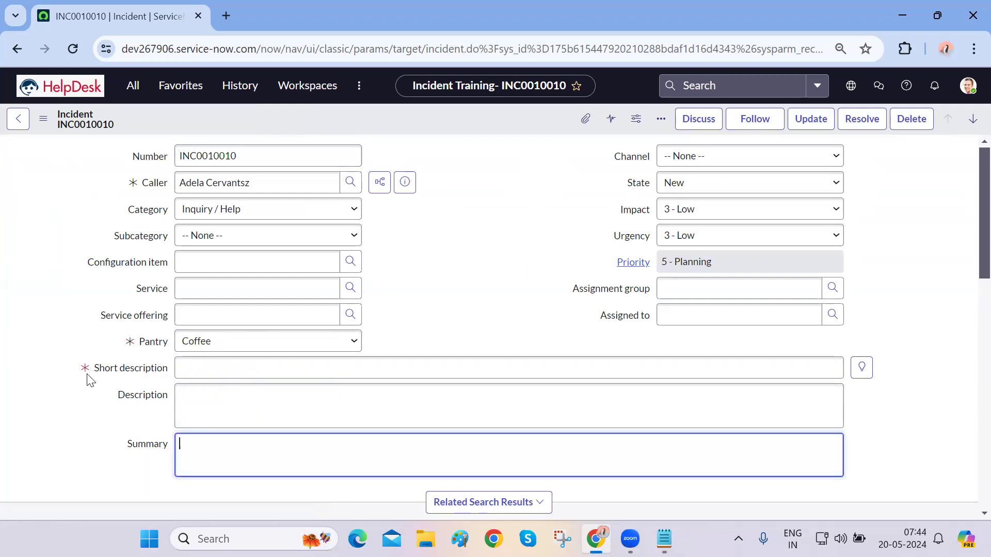
left_click(196, 372)
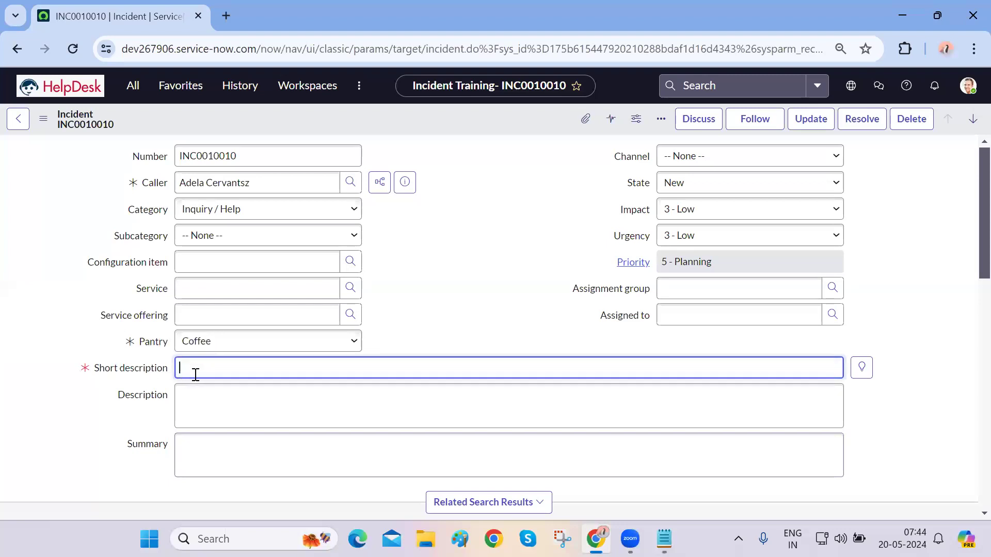
type("lkjhgfdghj")
left_click(93, 441)
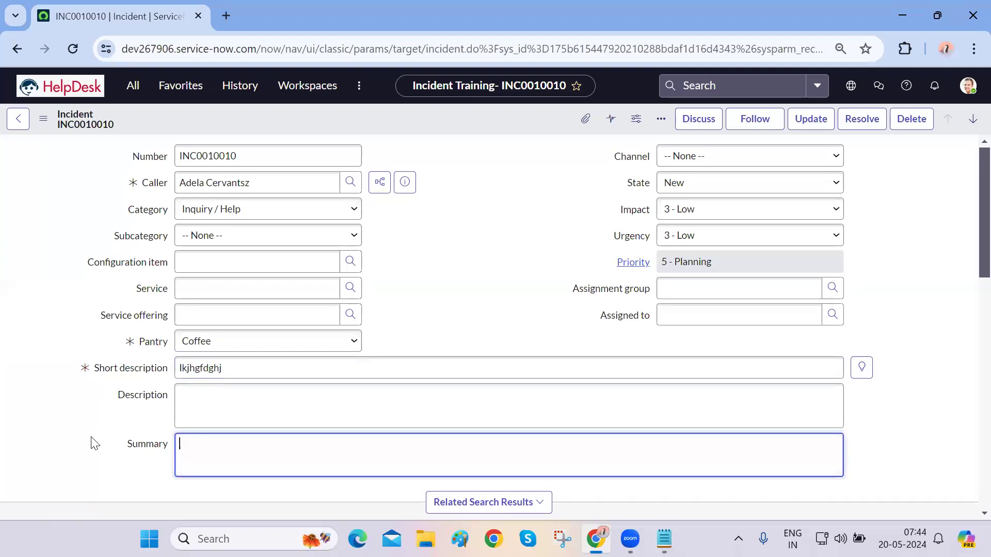
left_click(43, 119)
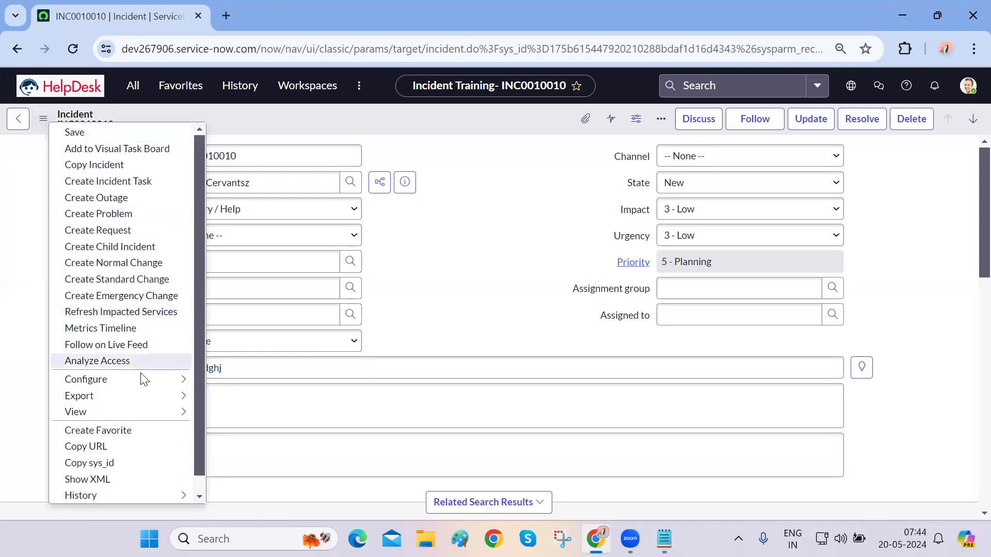
mouse_move(142, 379)
left_click(469, 311)
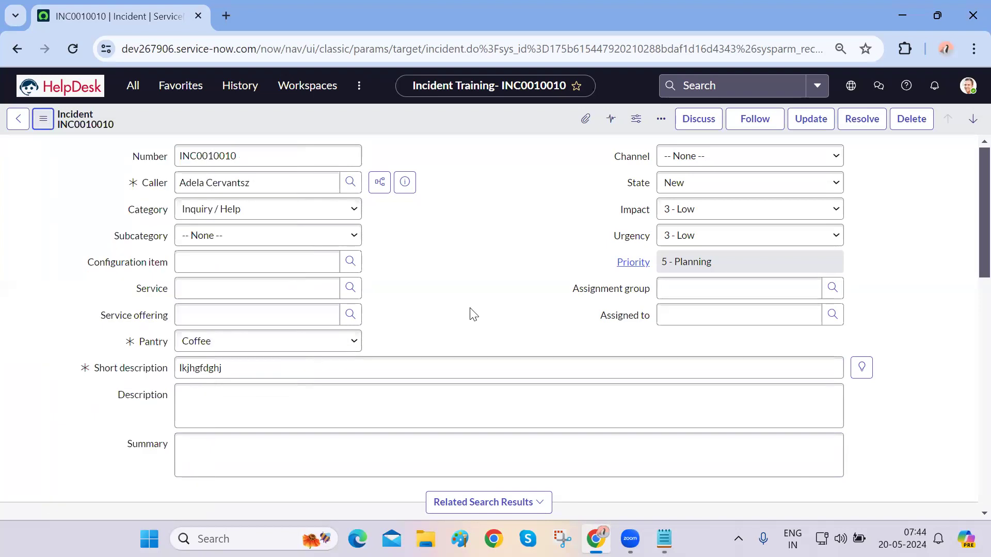
mouse_move(128, 267)
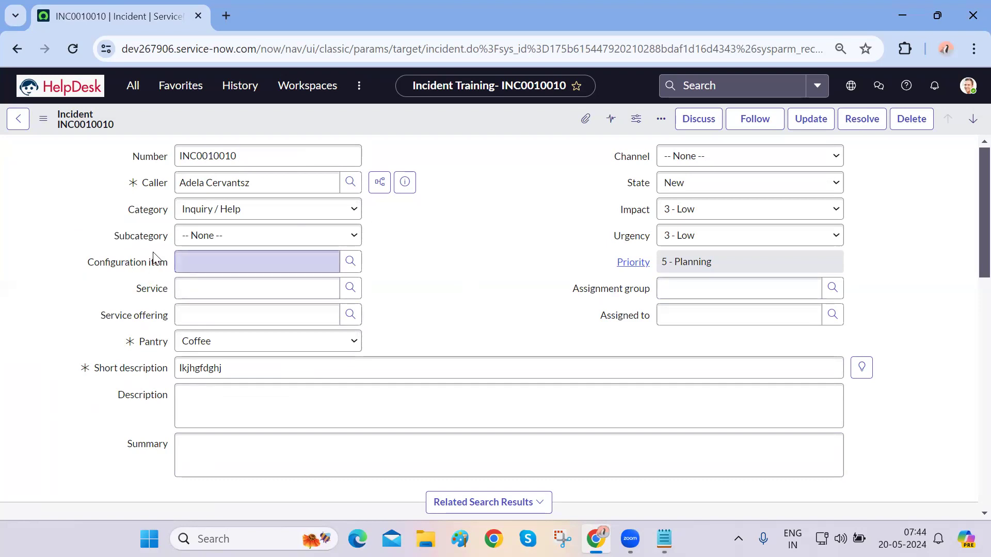
right_click(151, 186)
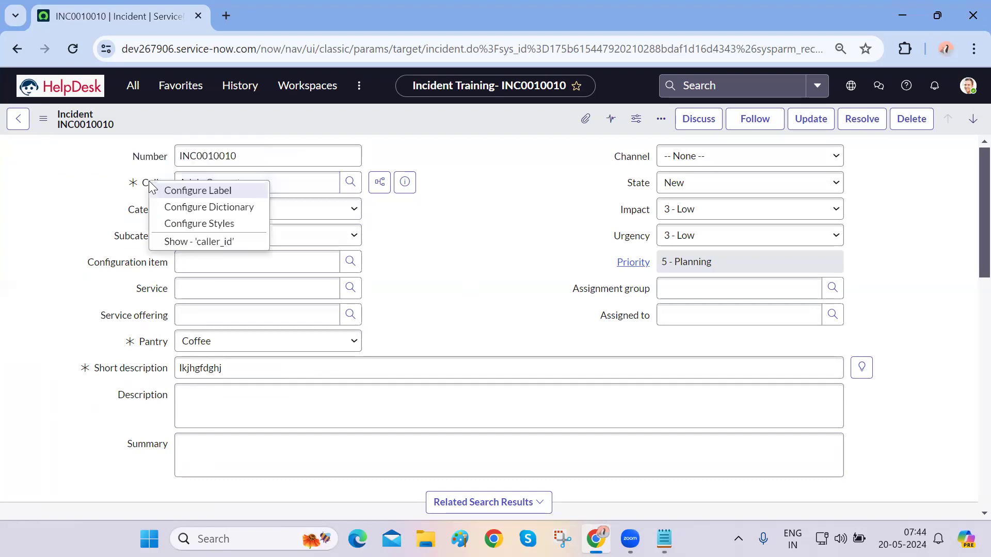
left_click(94, 336)
left_click_drag(88, 262, 158, 263)
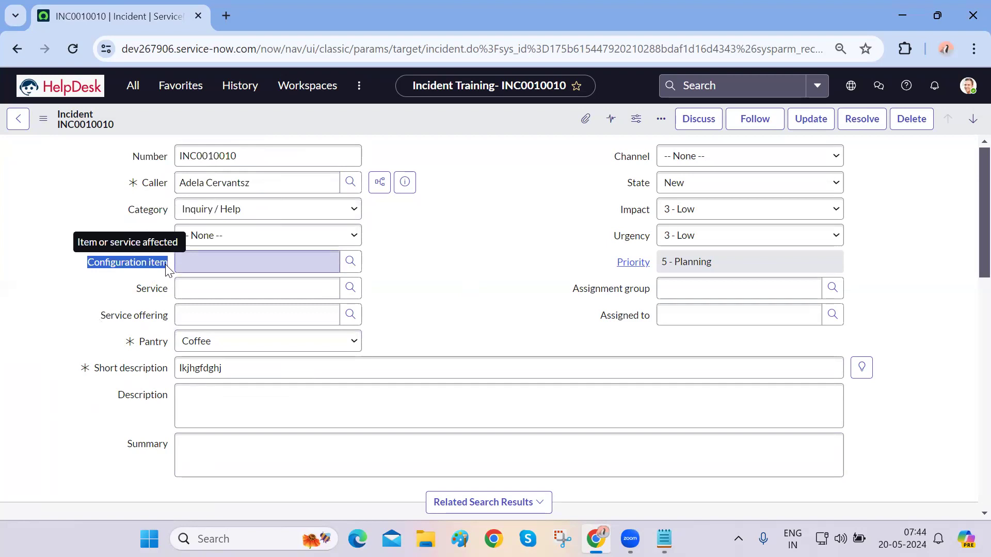
left_click(166, 269)
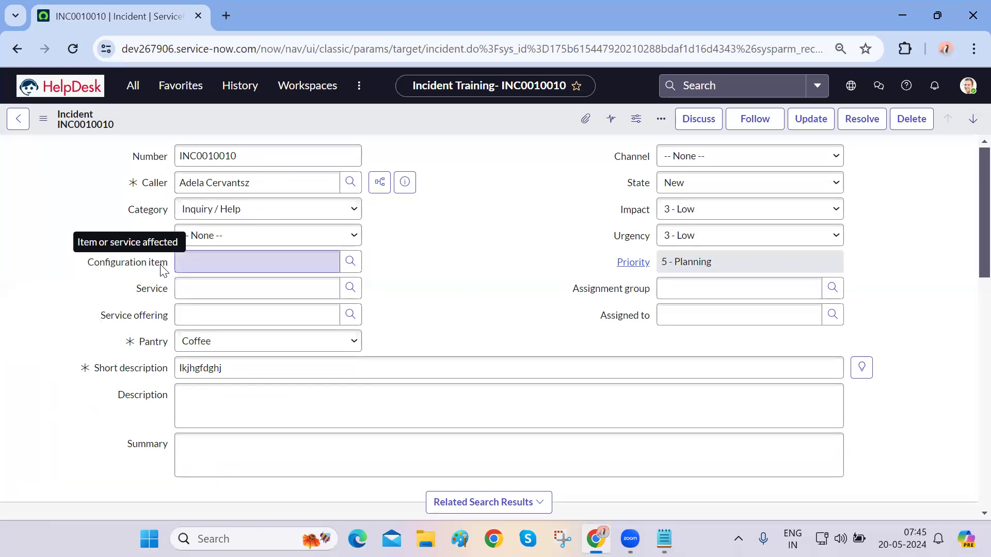
Open the dictionary entry of the Configuration item field from the incident form, discarding the unsaved changes.
right_click(161, 266)
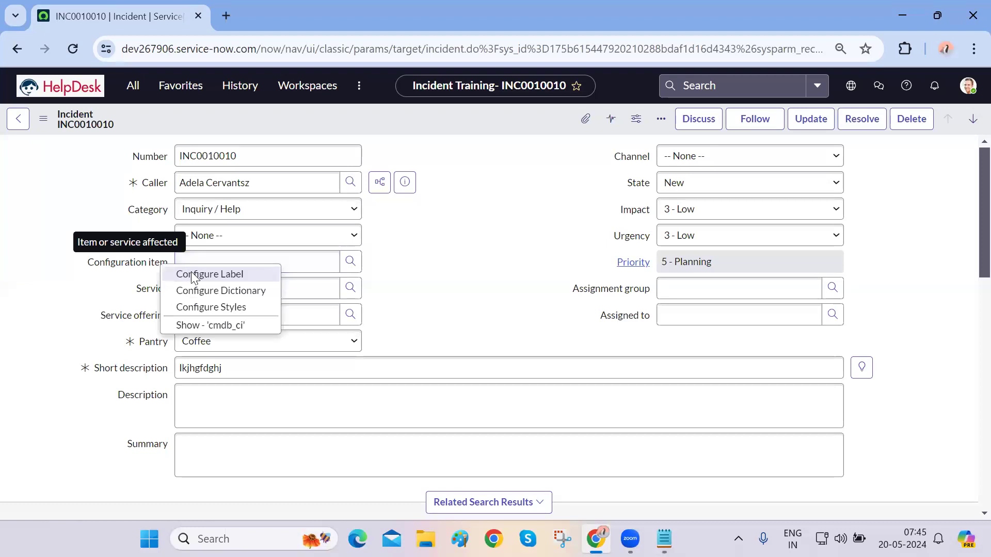
left_click(223, 291)
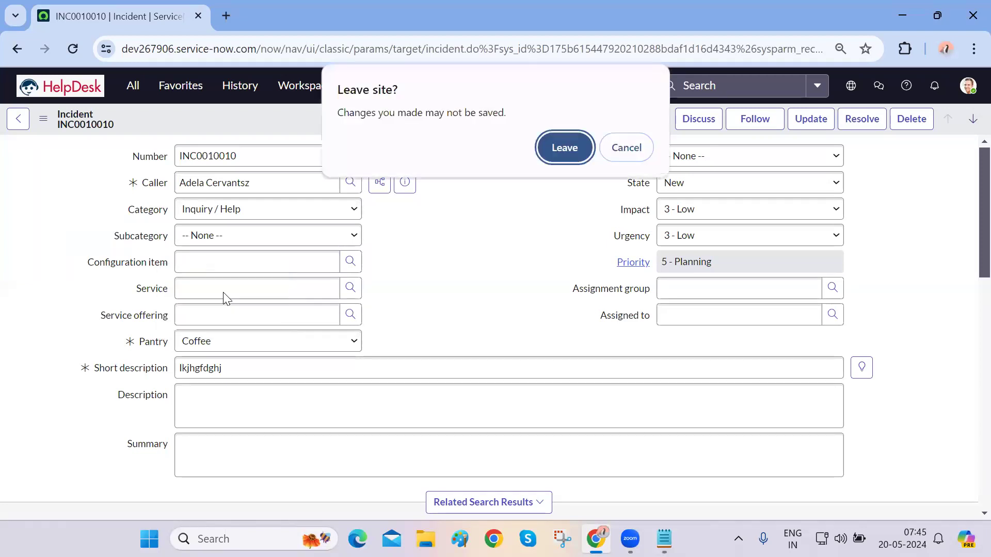
left_click(550, 151)
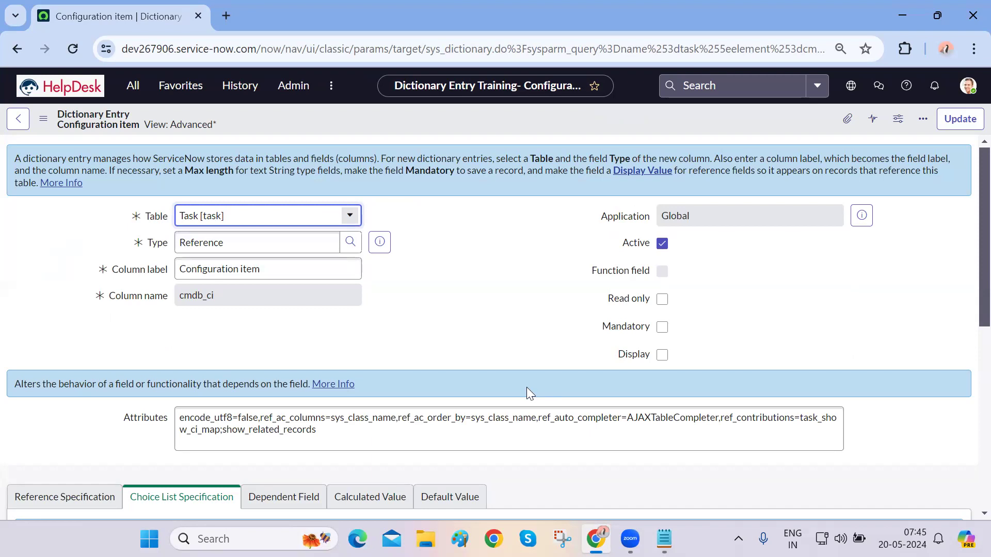
Show the dictionary overrides of the Configuration item entry and open the override for the incident table.
scroll(527, 390, "down", 8)
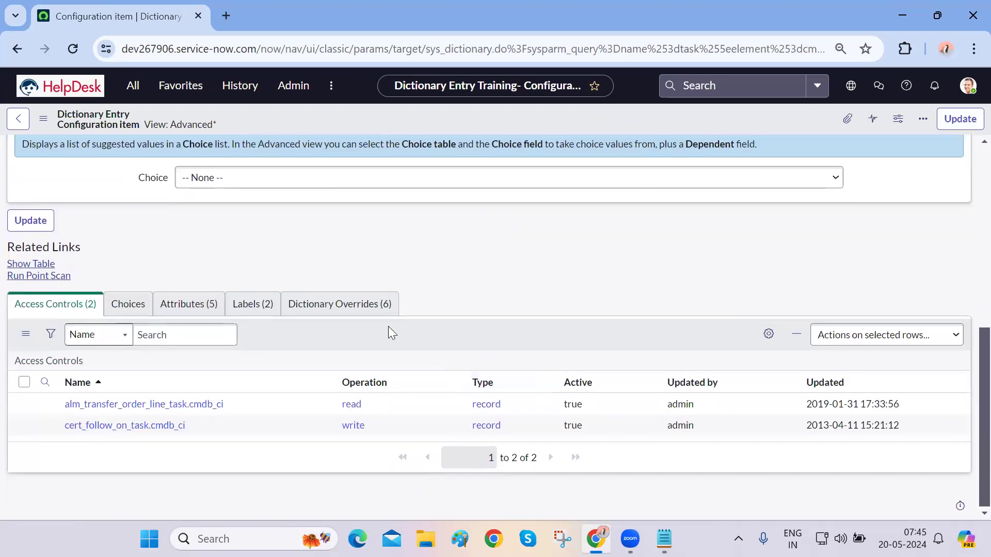
left_click(364, 312)
scroll(504, 269, "up", 8)
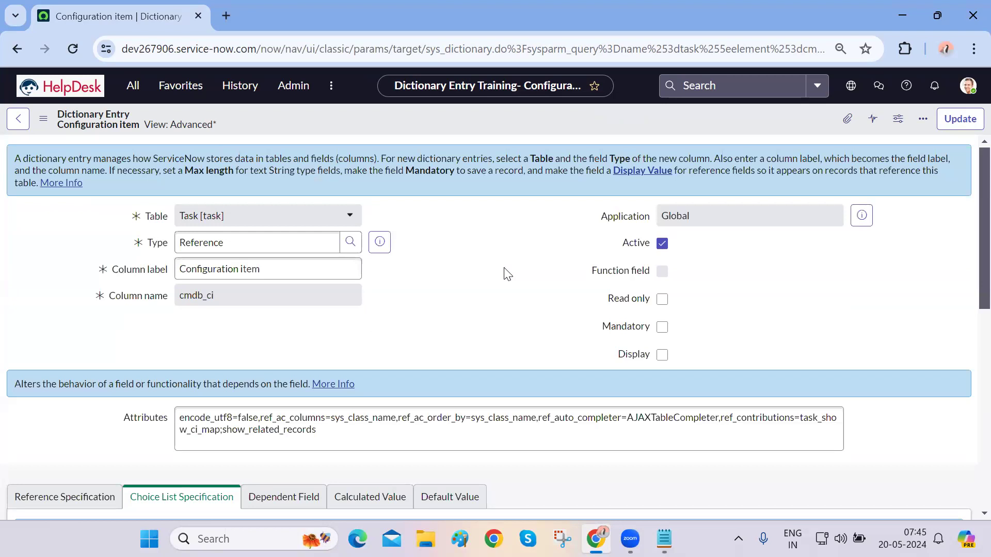
scroll(507, 273, "down", 10)
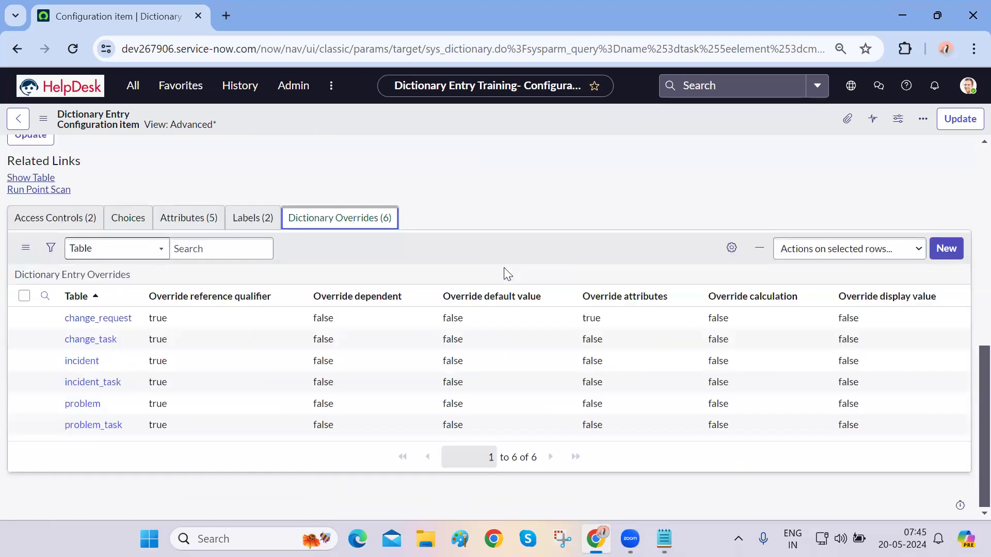
scroll(503, 268, "up", 10)
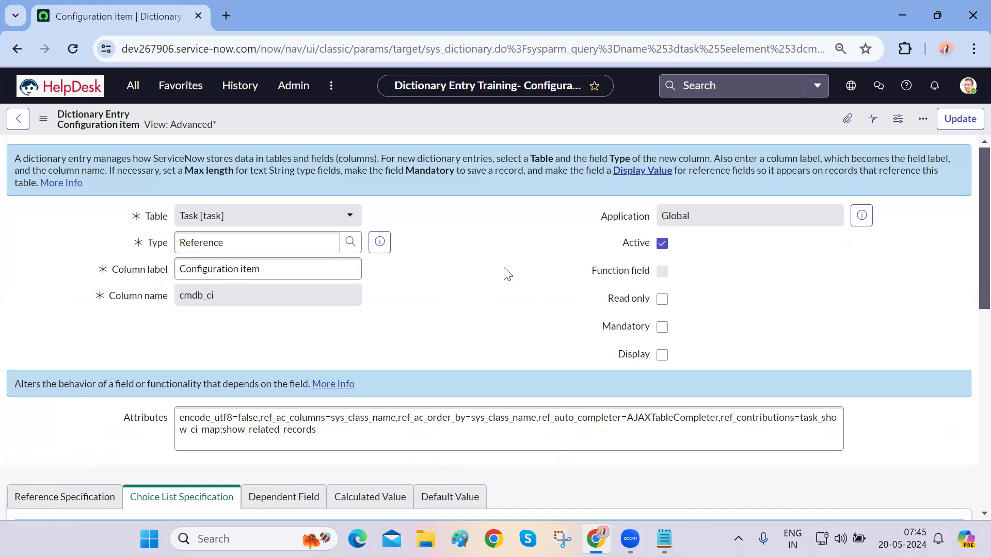
scroll(507, 274, "down", 15)
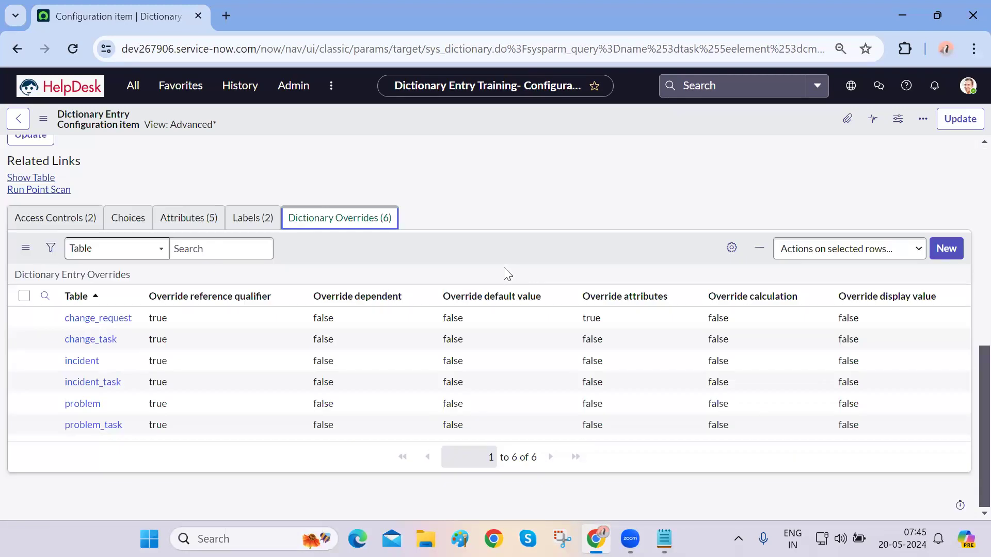
left_click(488, 251)
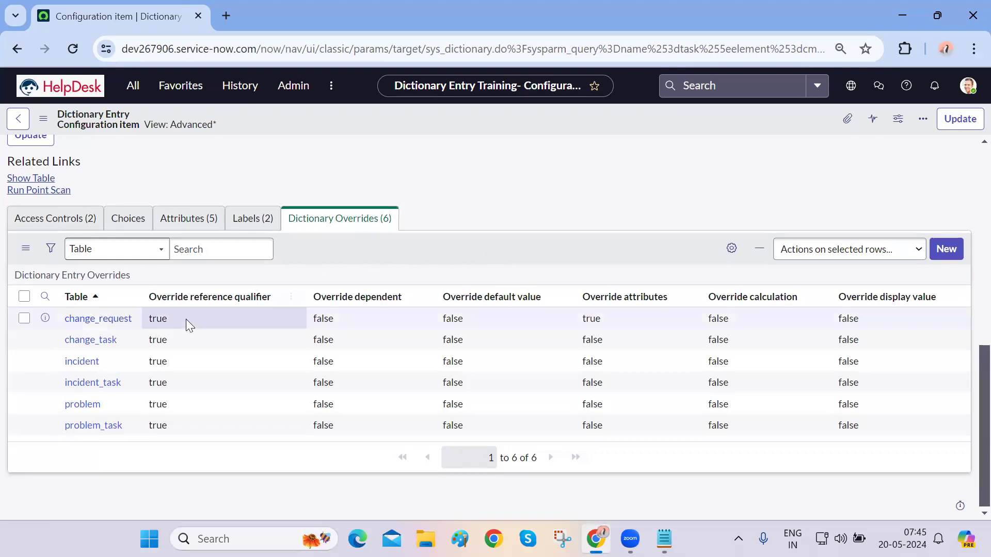
left_click(81, 362)
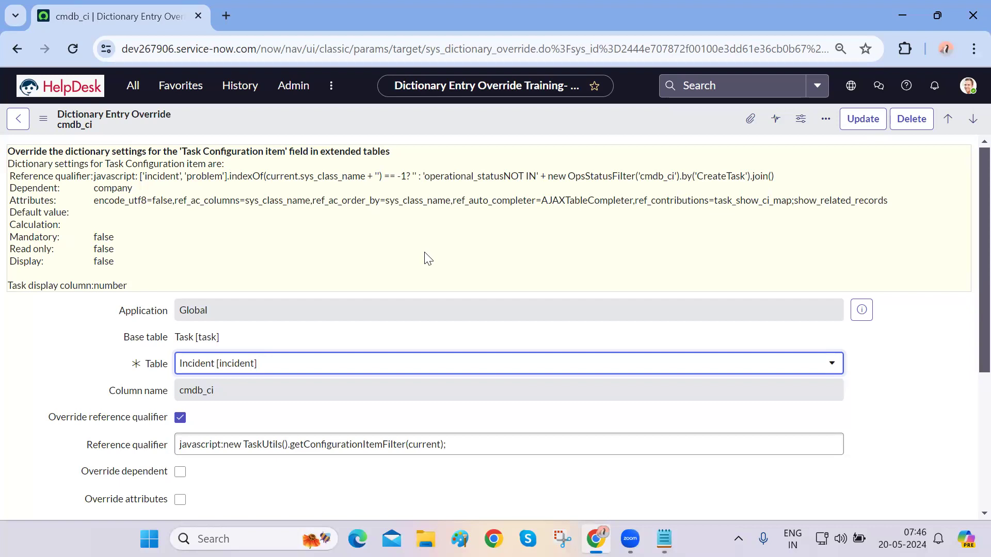
Examine the incident override's base table, column name and available override options.
scroll(427, 258, "down", 5)
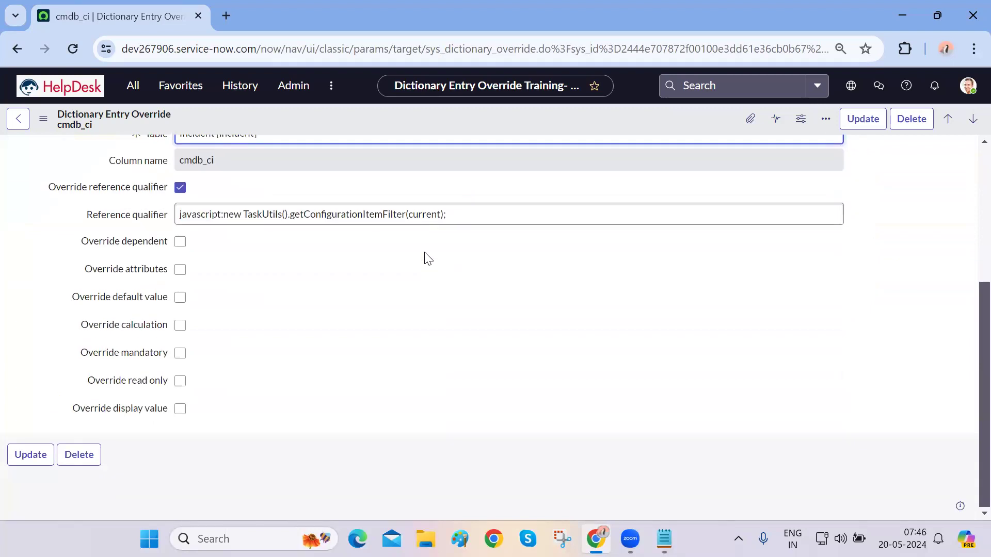
scroll(427, 258, "up", 5)
scroll(428, 258, "down", 5)
scroll(428, 258, "up", 5)
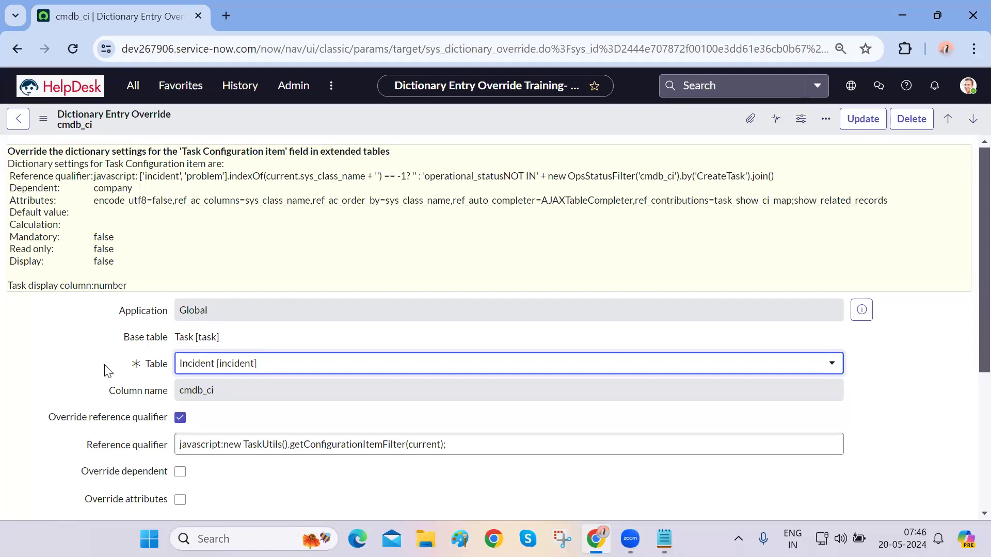
scroll(111, 371, "down", 1)
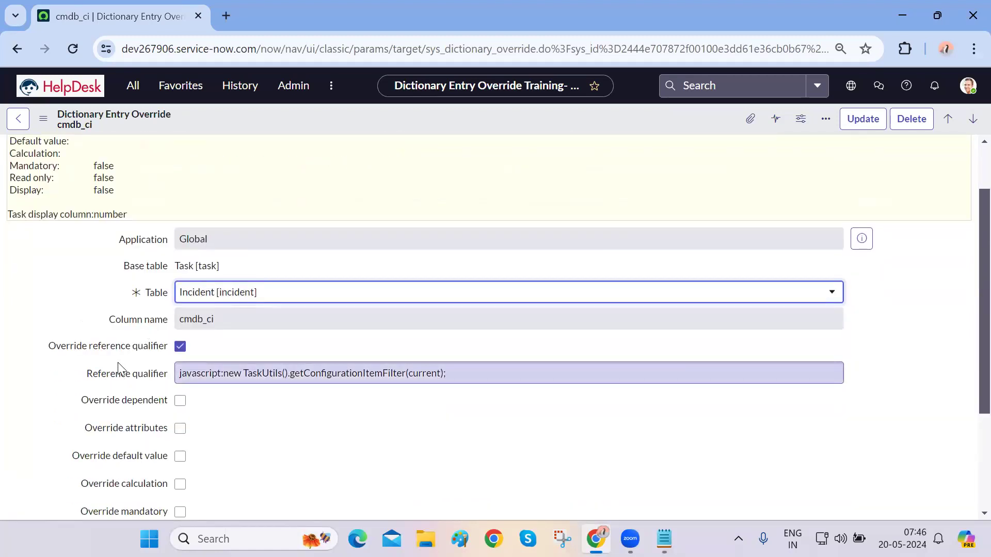
left_click(115, 321)
left_click_drag(114, 320, 206, 319)
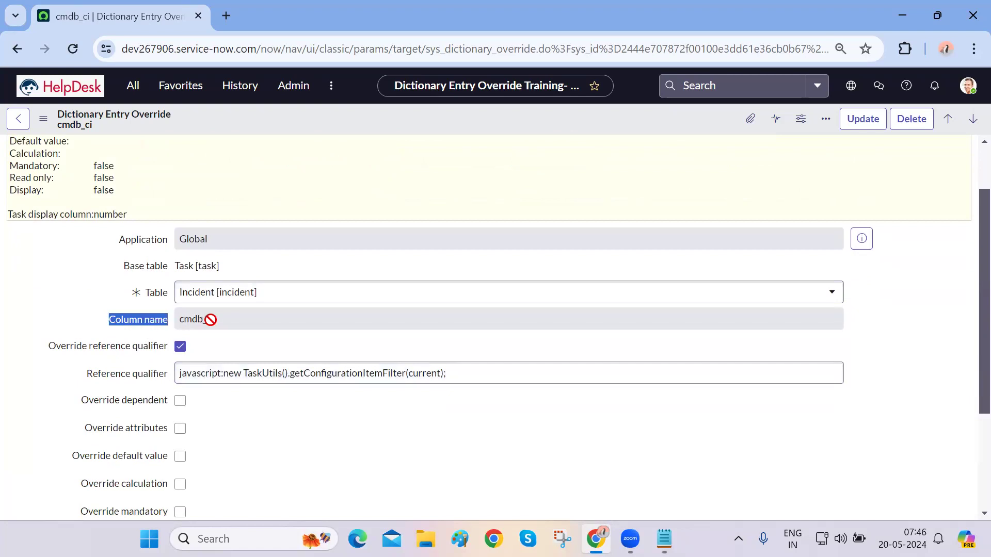
double_click(217, 320)
left_click(236, 320)
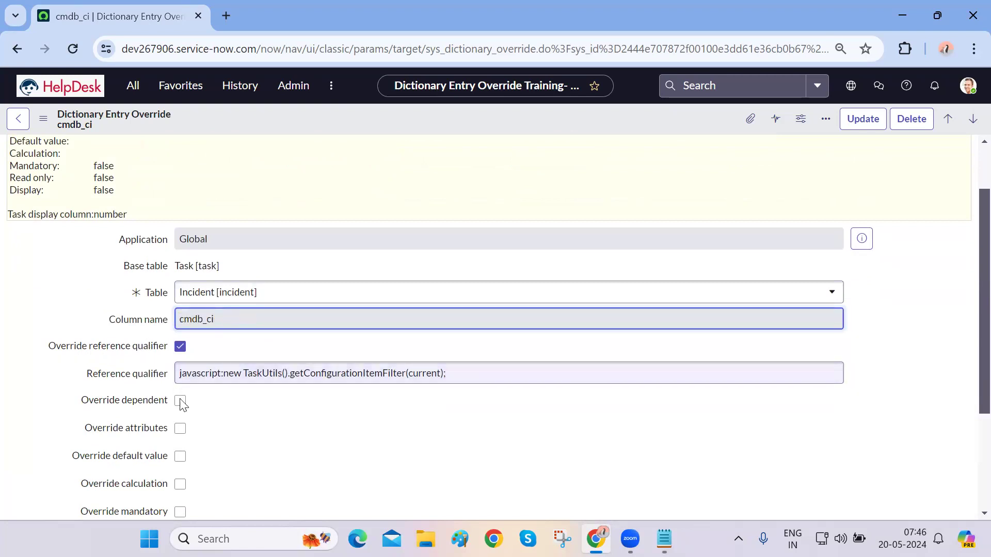
Enable Override mandatory and Mandatory for Configuration item in the incident override and save it.
scroll(206, 432, "down", 1)
scroll(206, 432, "down", 1)
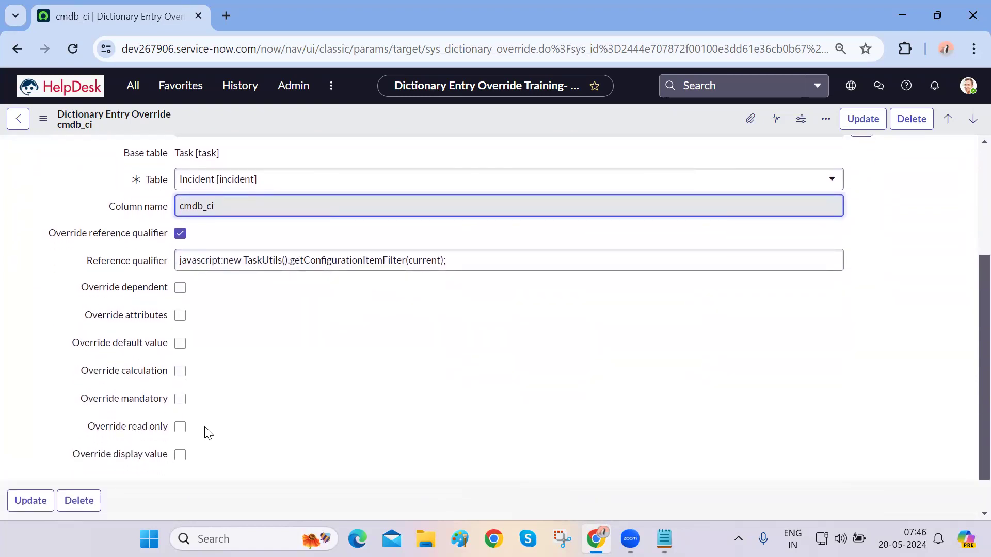
left_click(182, 400)
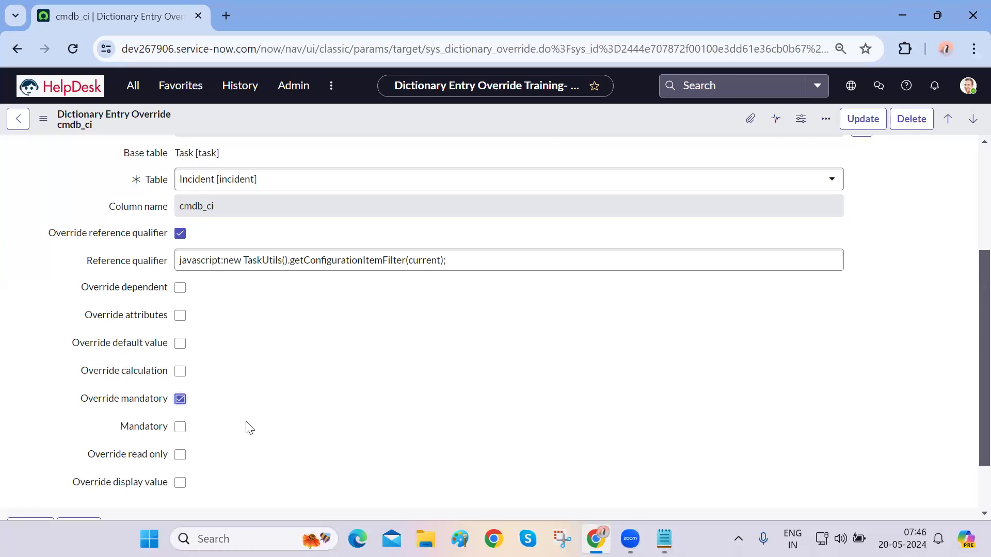
scroll(249, 428, "down", 1)
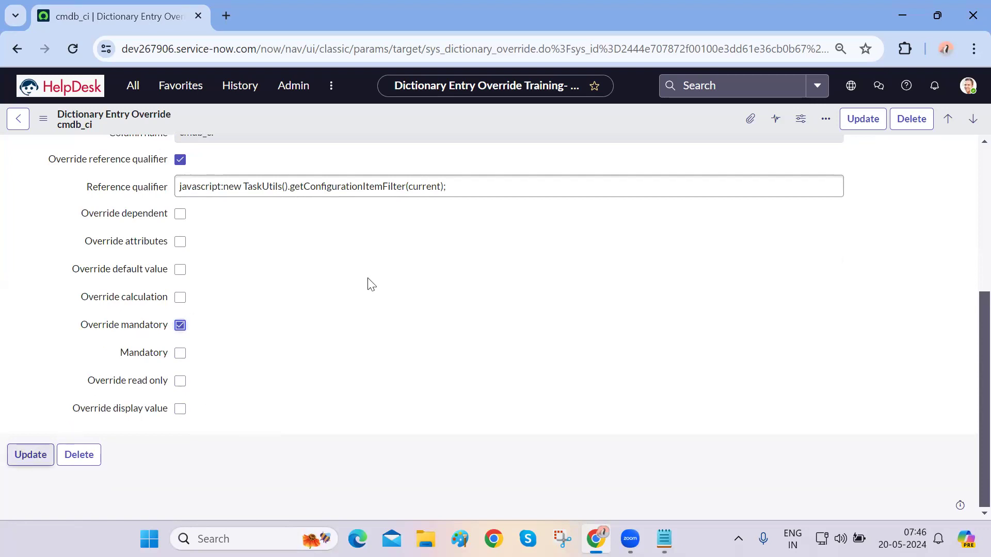
left_click(181, 353)
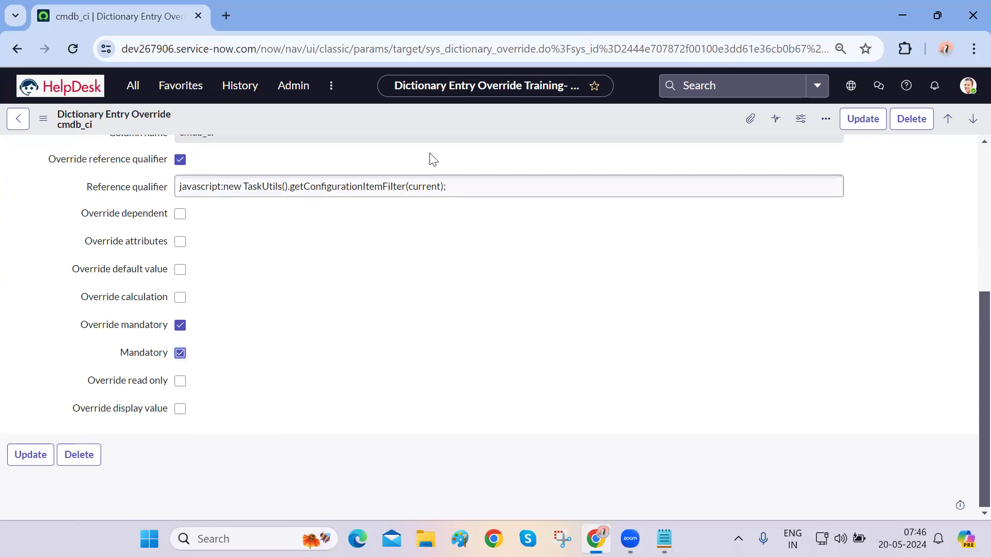
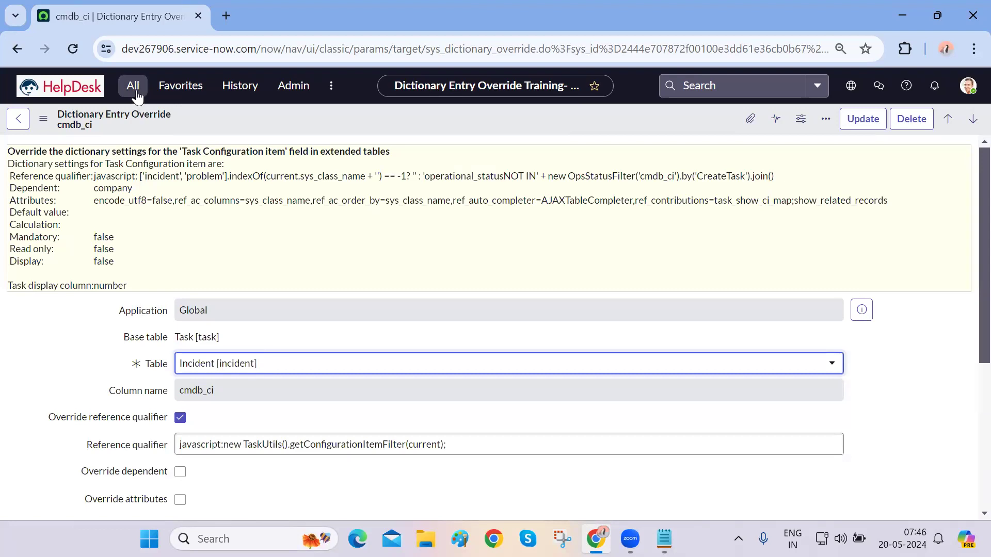
Open the incident list and, after filtering the navigator for "proble", a new problem form in separate browser tabs.
middle_click(103, 178)
double_click(133, 119)
type("pr")
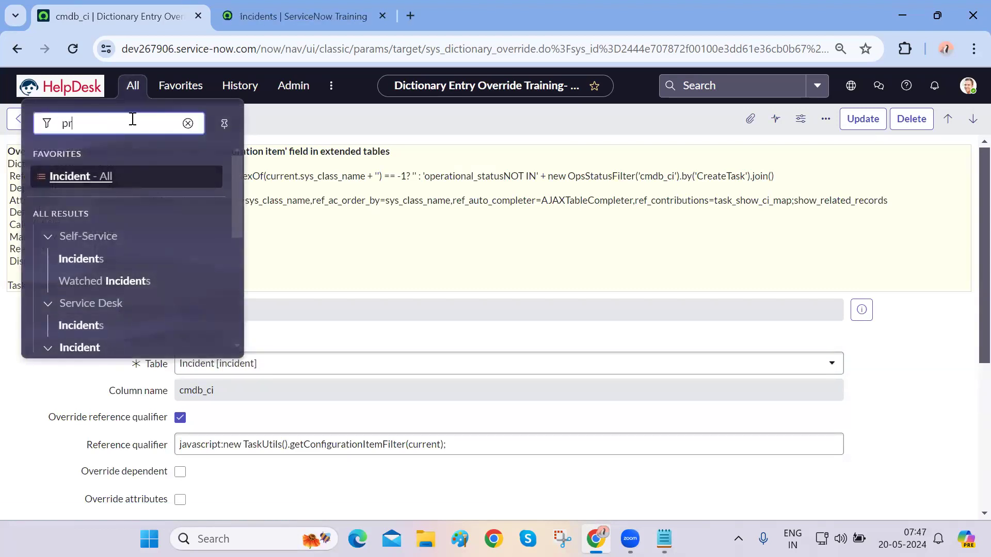
type("oble")
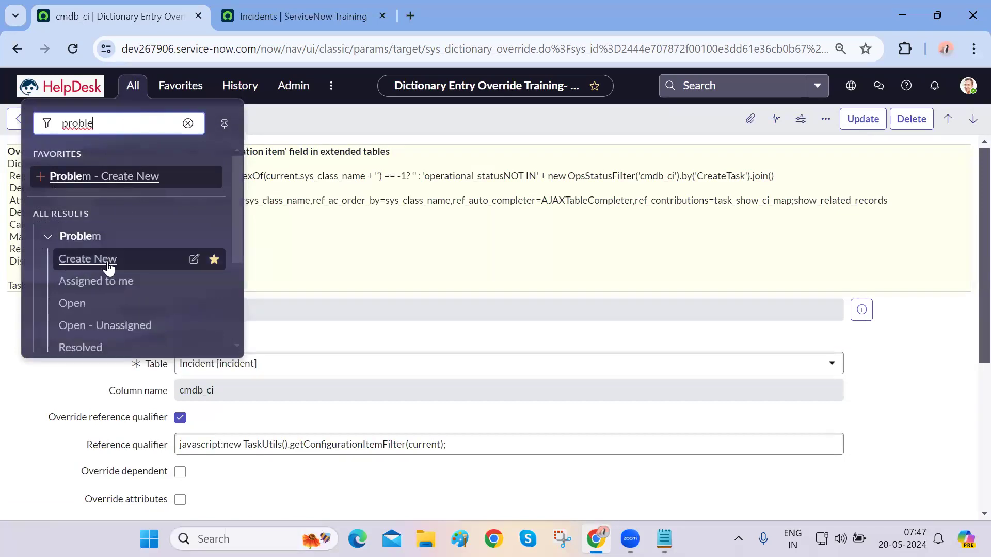
middle_click(107, 261)
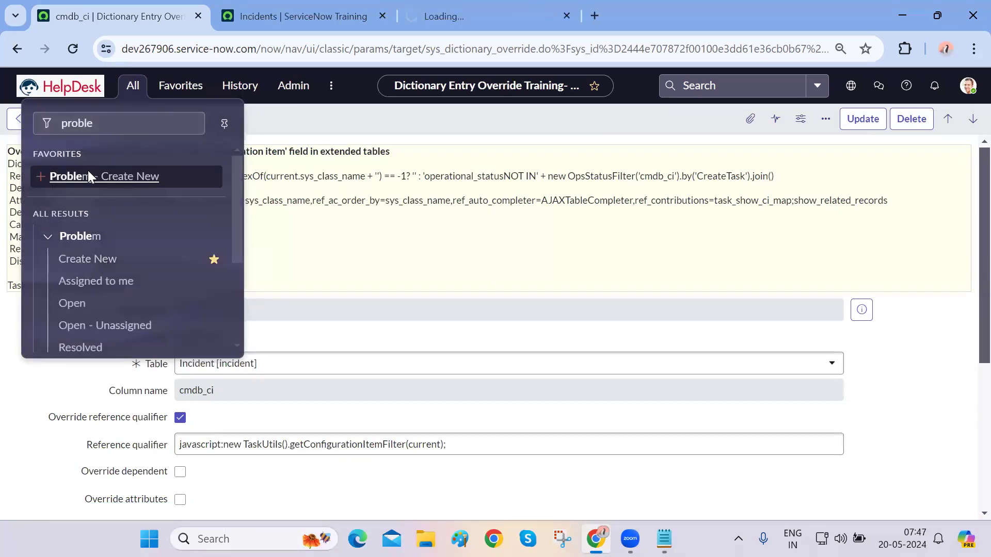
key("ctrl+Tab")
key("ctrl+Tab")
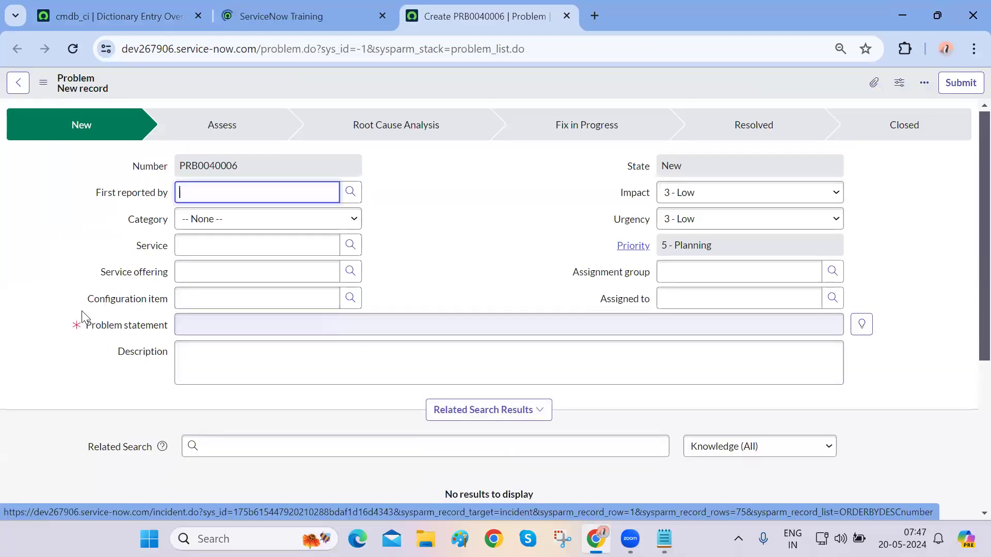
Compare the Configuration item field on the new problem form with the same field on incident INC0010010.
left_click(163, 304)
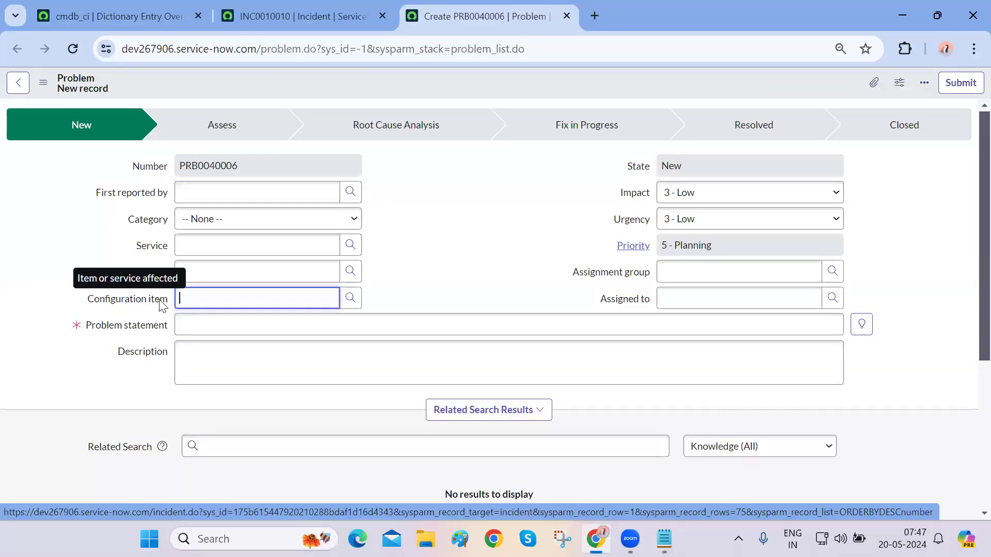
key("ctrl+shift+Tab")
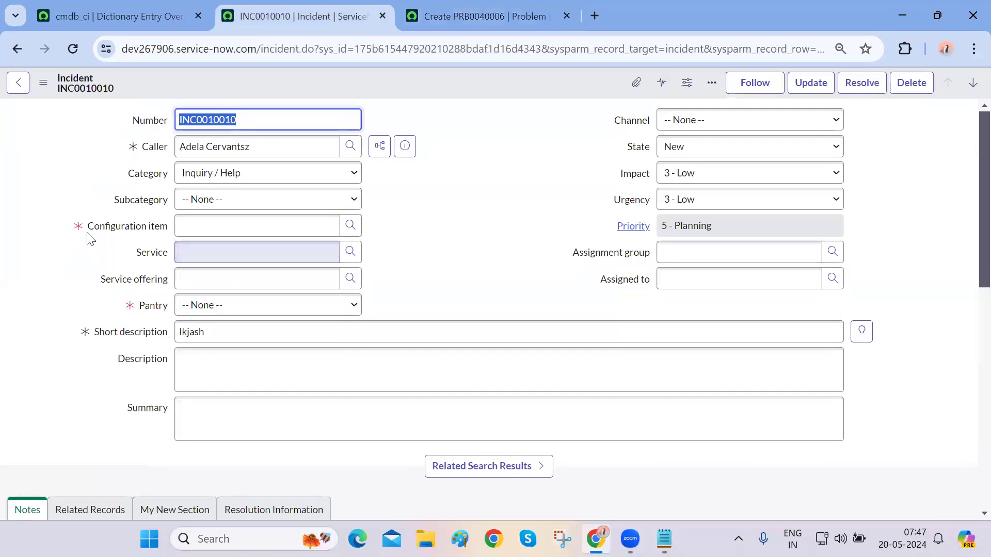
left_click_drag(87, 233, 153, 227)
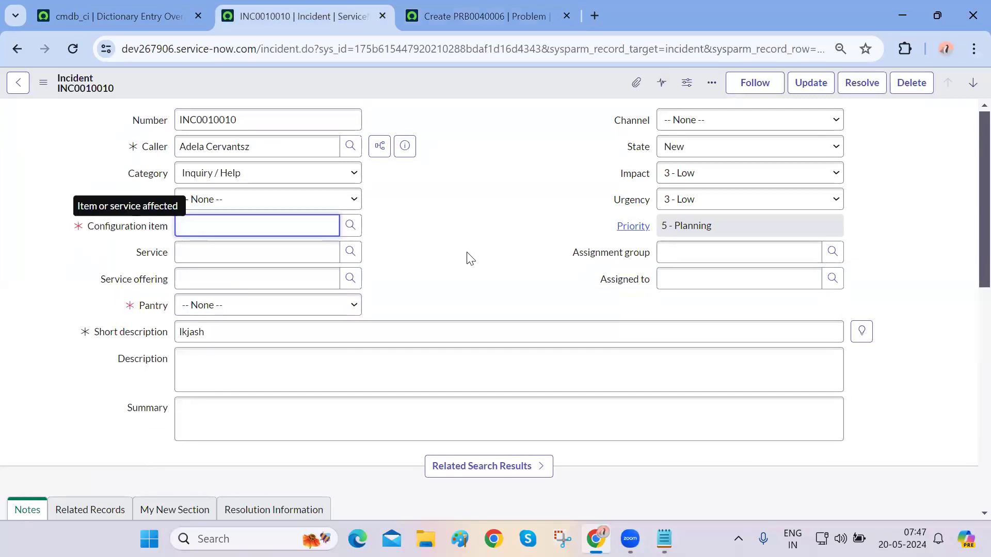
Review the base table, Table and Override mandatory settings of the cmdb_ci incident override against the incident form.
key("ctrl+shift+Tab")
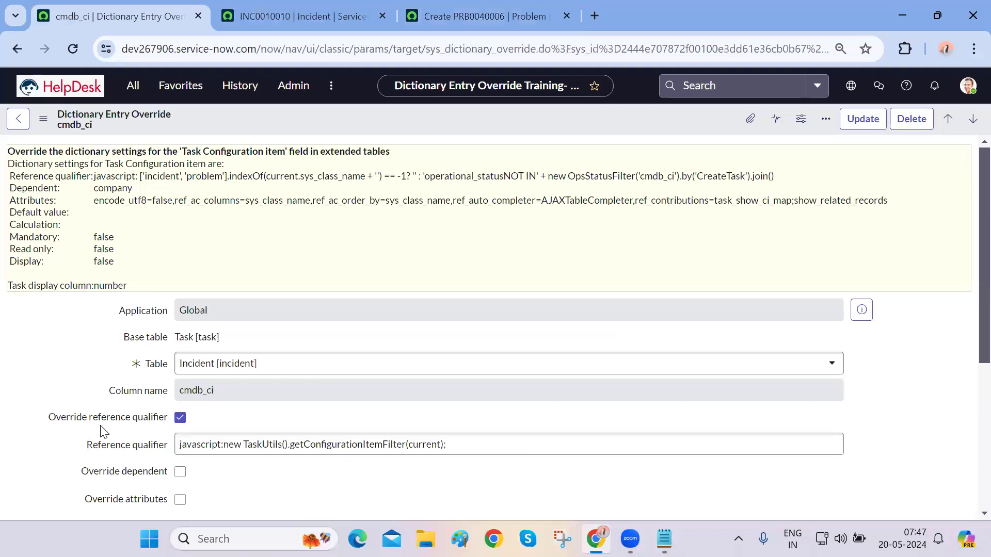
scroll(123, 343, "down", 5)
scroll(126, 343, "up", 5)
triple_click(143, 344)
left_click(121, 364)
double_click(149, 363)
left_click(139, 364)
scroll(113, 428, "down", 3)
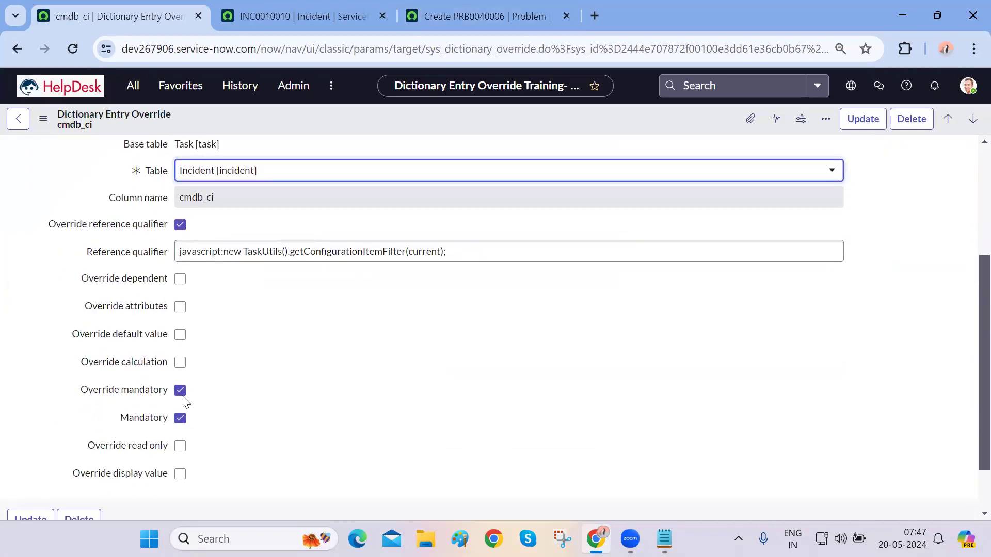
key("ctrl+Tab")
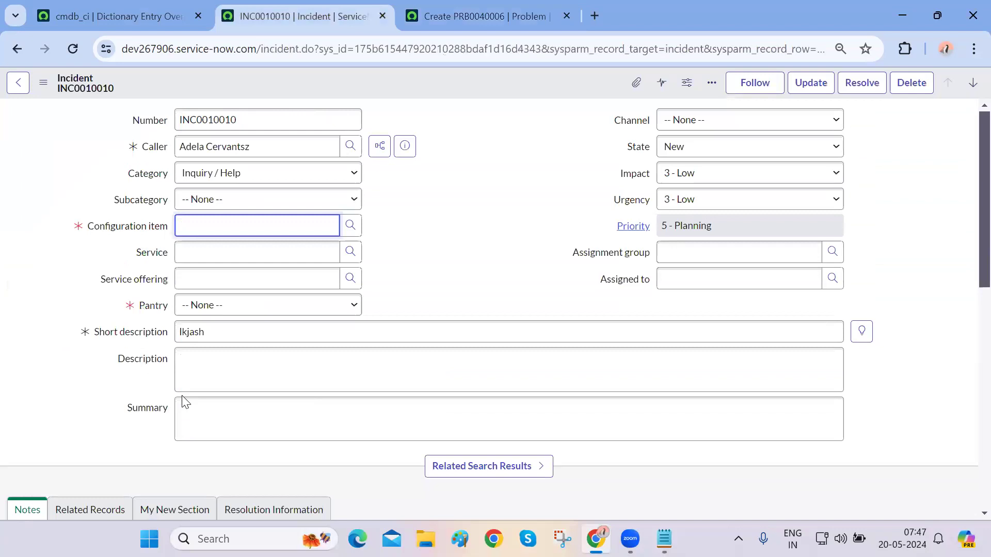
Open the Task table's record list in a new browser tab with the navigator command TASK.LIST.
left_click(128, 22)
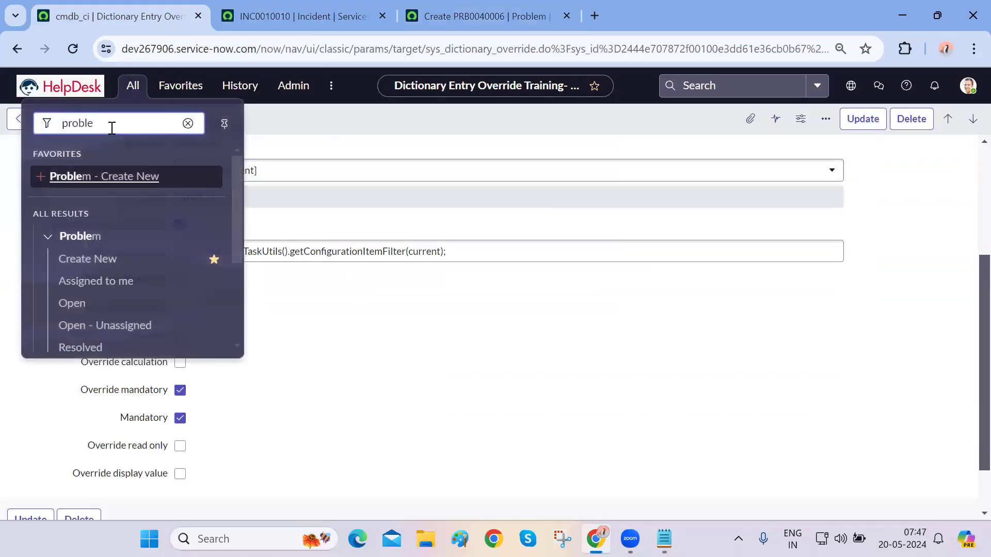
key("ctrl+a")
type("TASK.LIST")
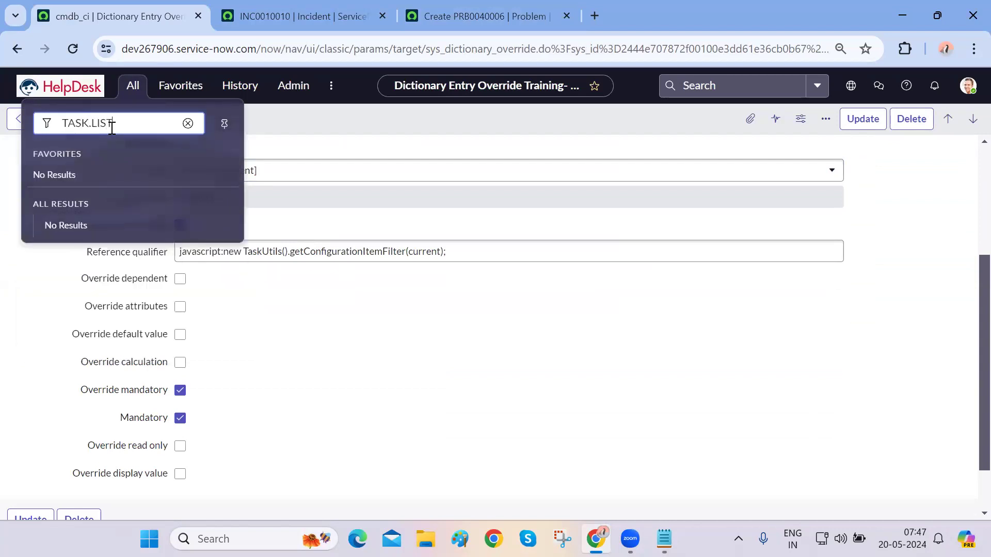
key("Return")
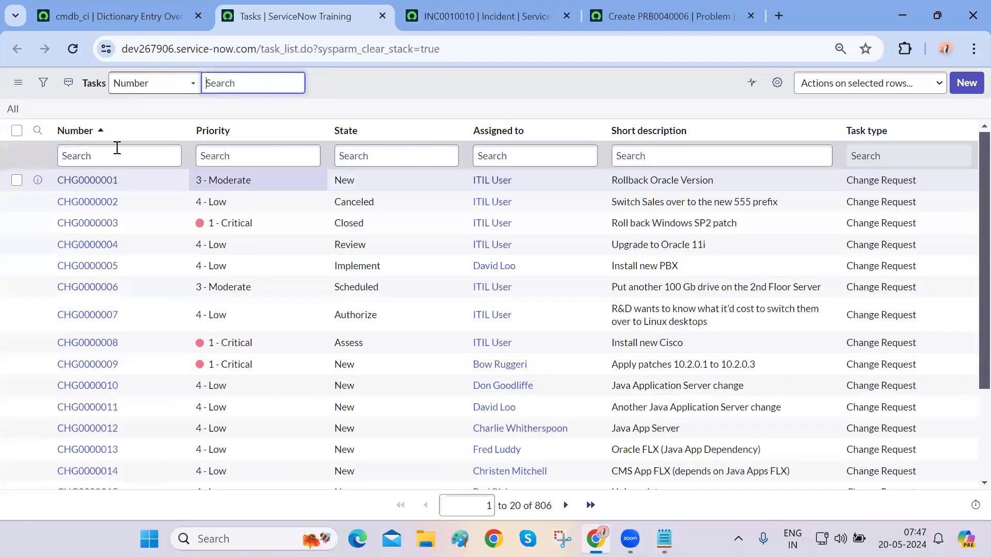
left_click(117, 149)
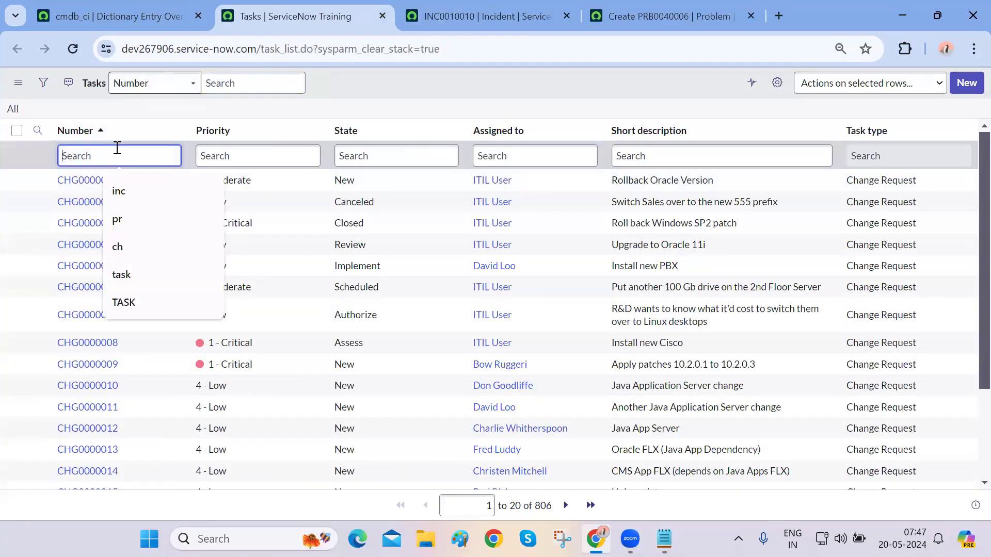
left_click(428, 115)
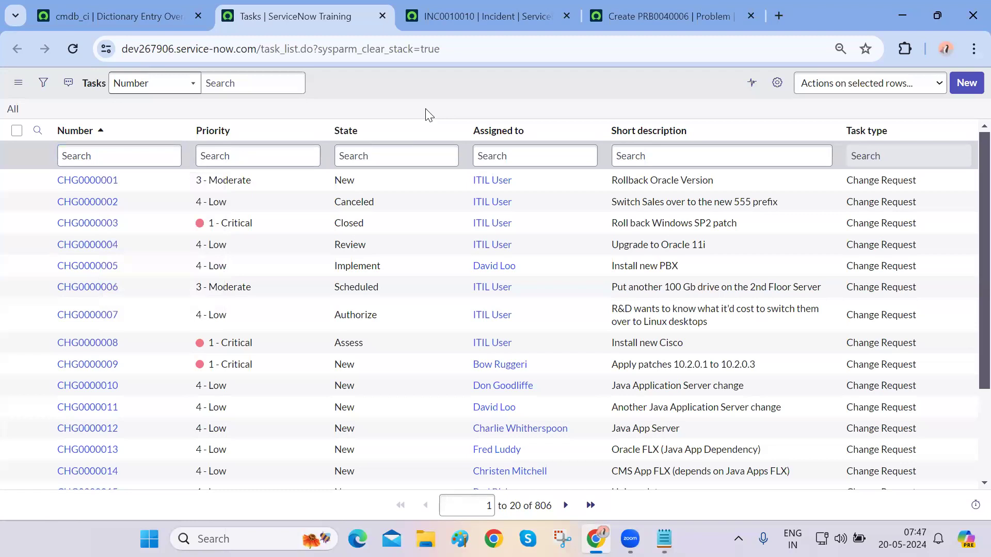
Open change request CHG0000001 from the task list in a new browser tab.
middle_click(96, 182)
scroll(99, 312, "down", 2)
scroll(111, 232, "up", 2)
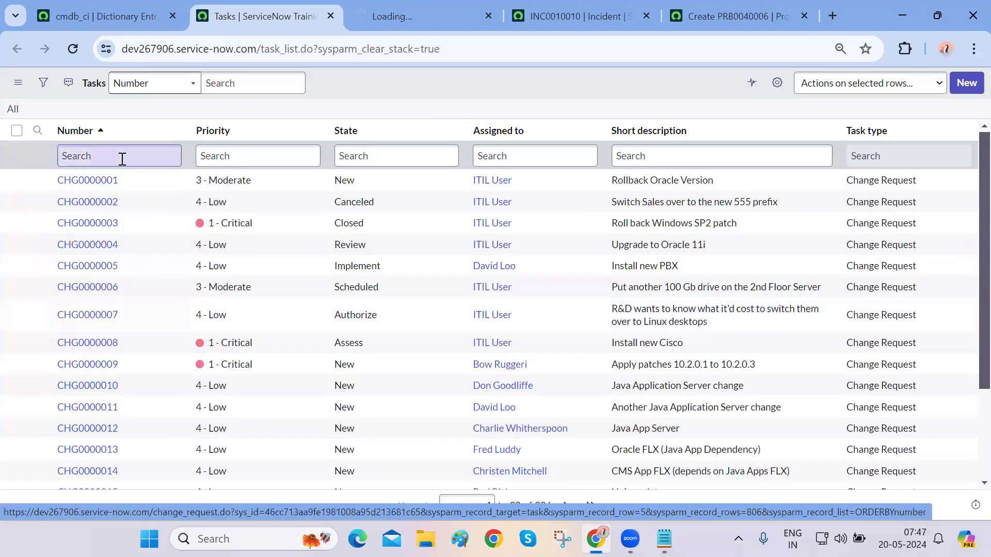
Filter the task list to records whose number starts with prb.
left_click(121, 156)
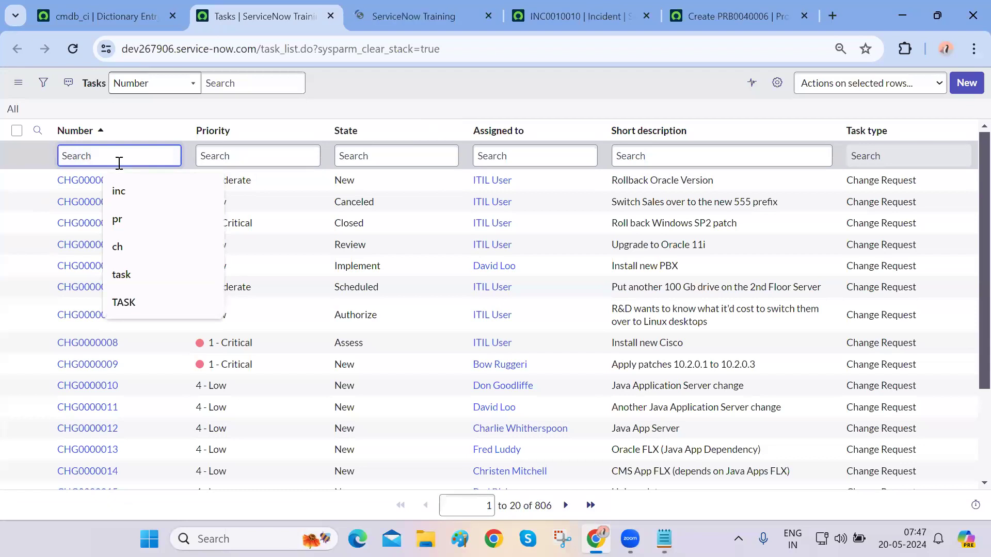
type("prb")
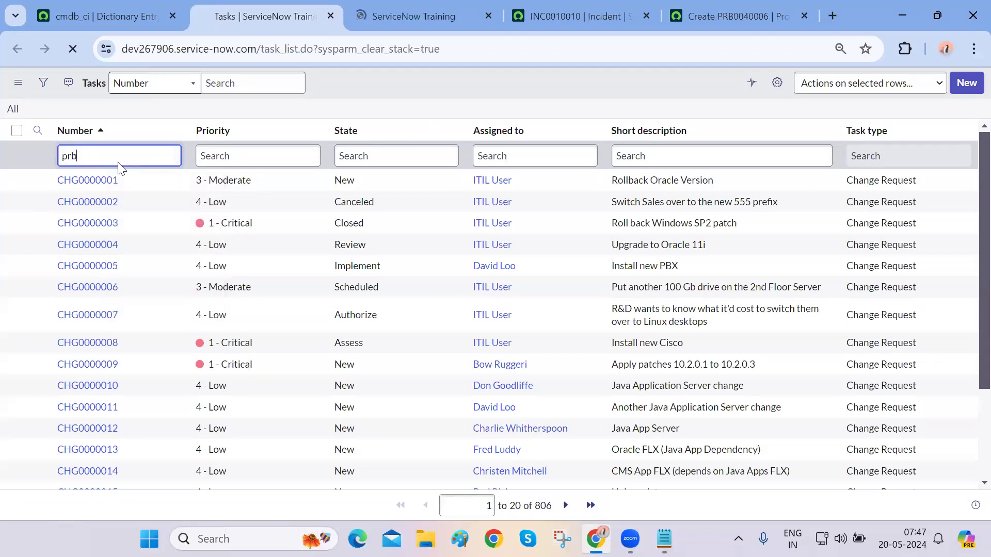
left_click(110, 245)
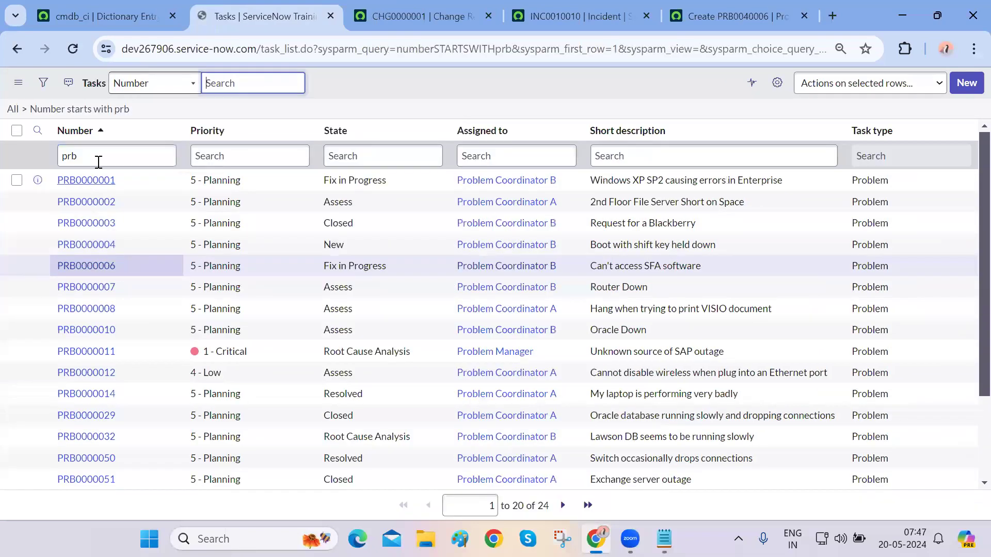
Filter the task list to numbers starting with TASK and open catalog task TASK0000001 in a new browser tab.
left_click(102, 157)
double_click(103, 158)
type("TASK")
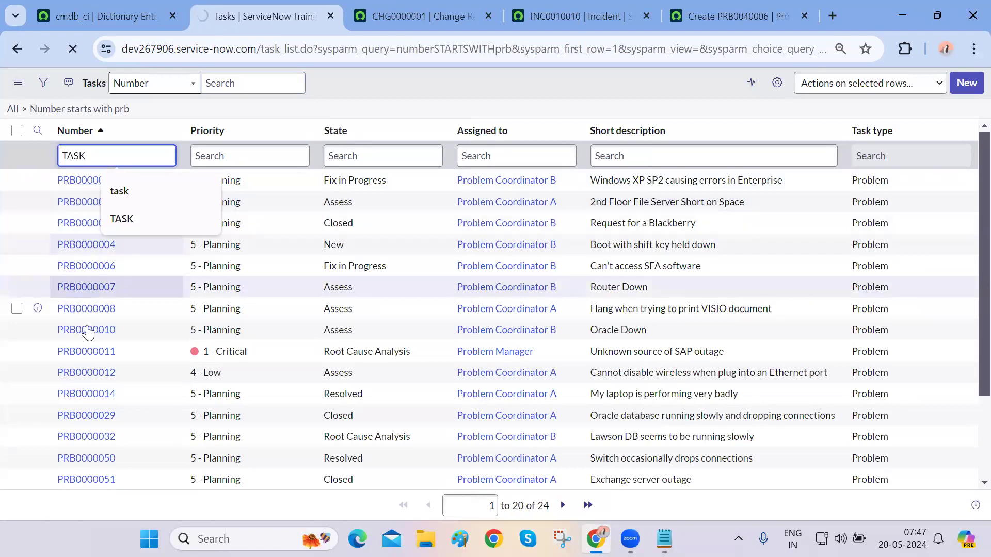
key("Return")
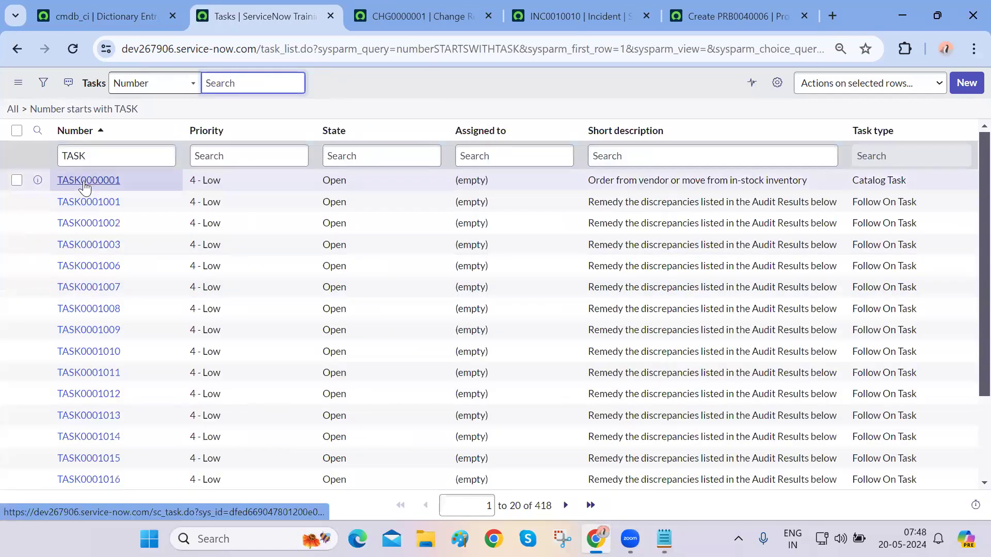
middle_click(84, 180)
Compare the Configuration item field across the change request, catalog task, incident and problem forms.
key("ctrl+Tab")
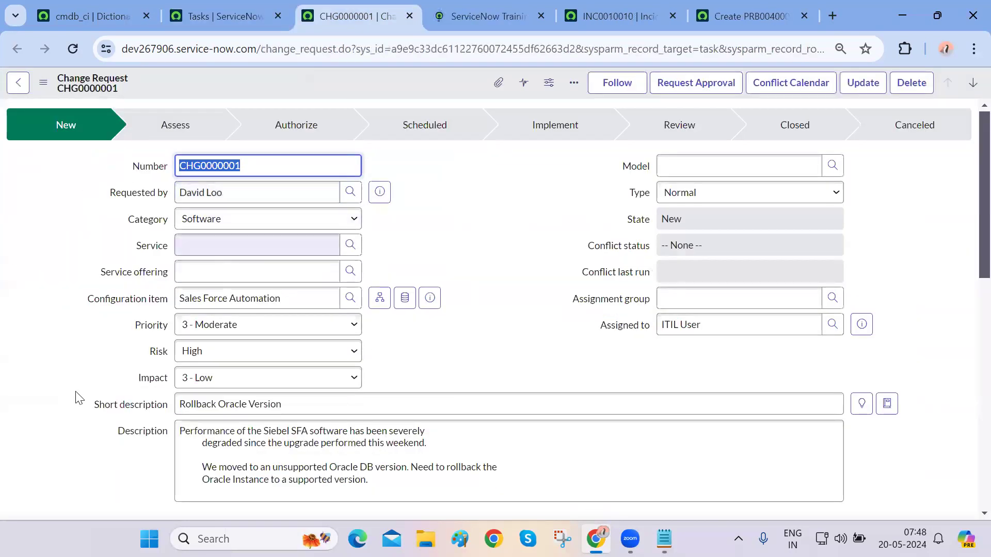
key("ctrl+Tab")
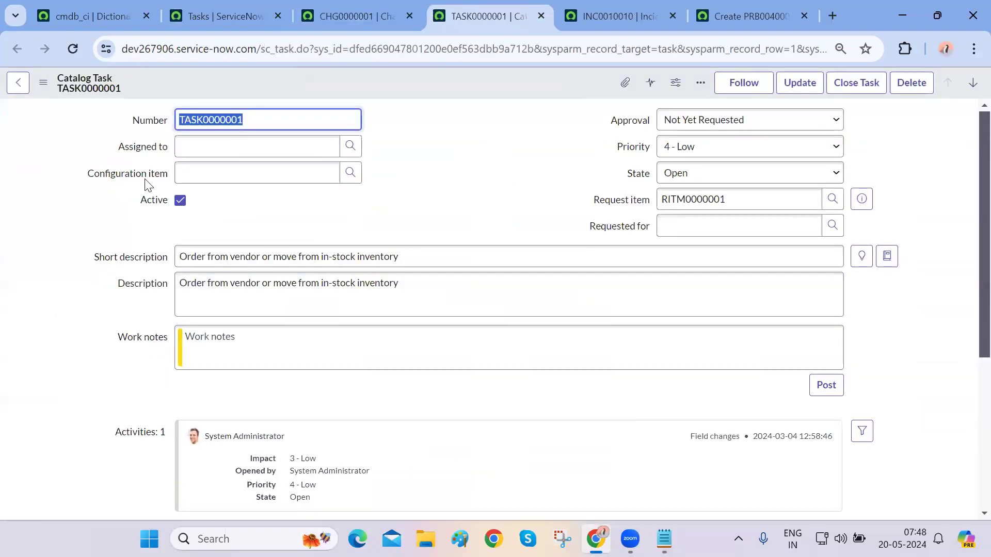
left_click(98, 178)
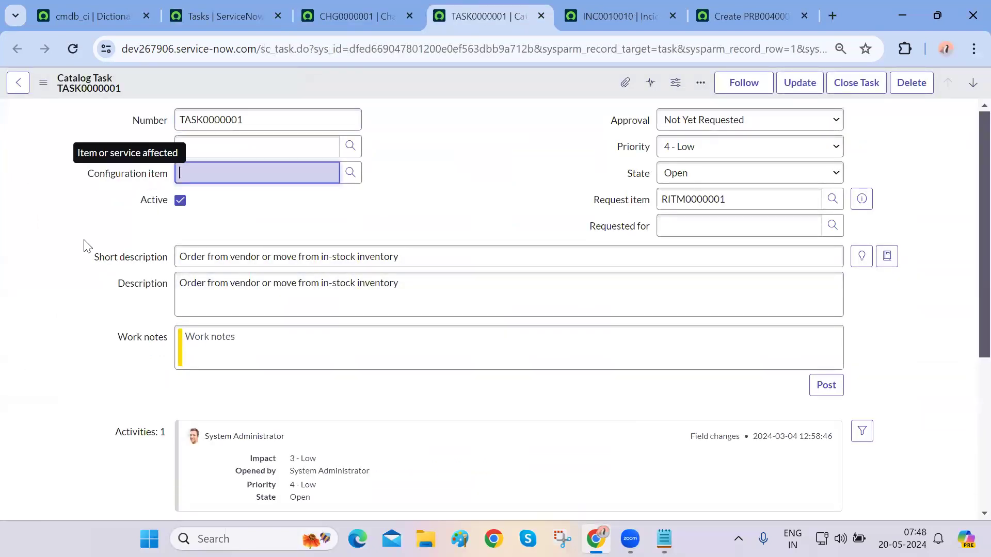
key("ctrl+Tab")
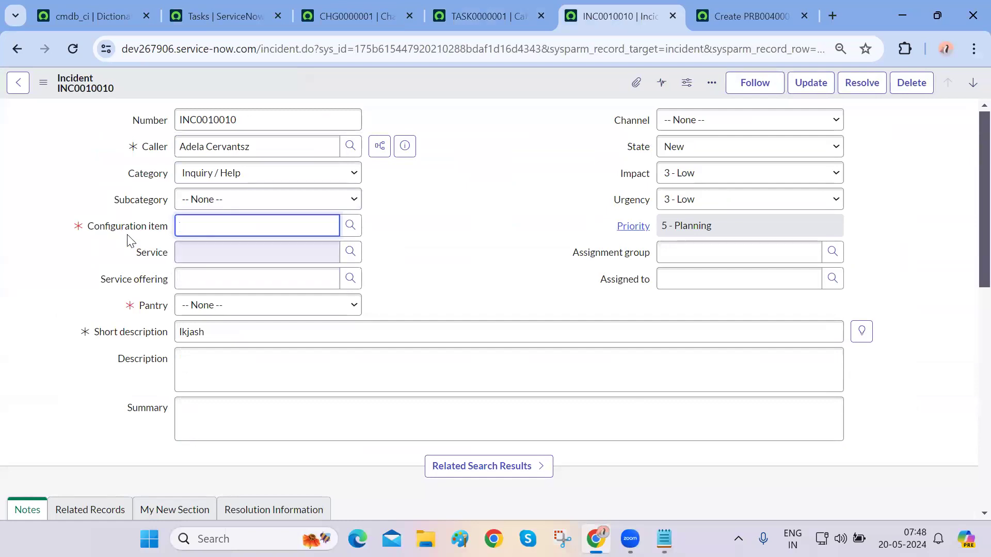
key("ctrl+Tab")
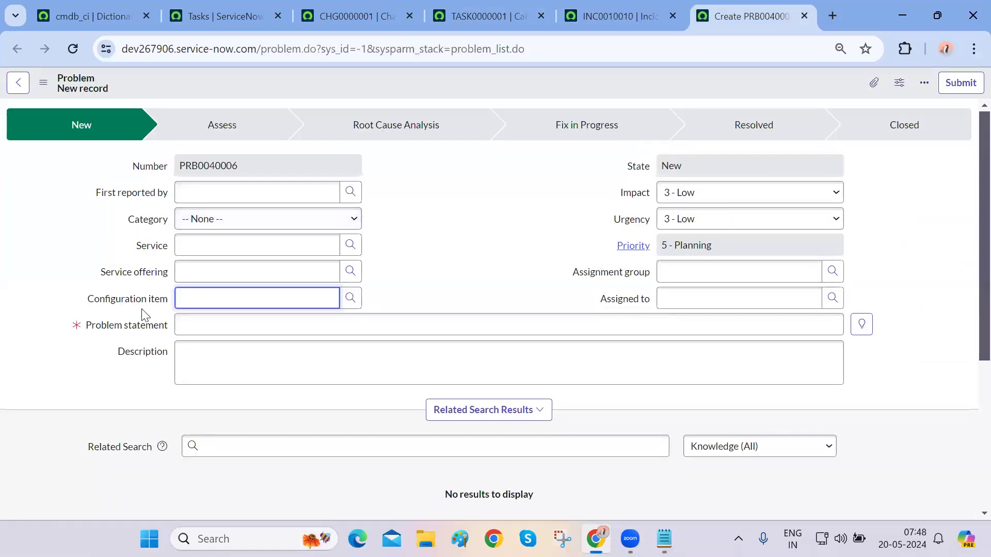
Close the browser tabs of the task list, change request, catalog task and new problem form.
left_click(282, 21)
left_click(282, 22)
left_click(282, 21)
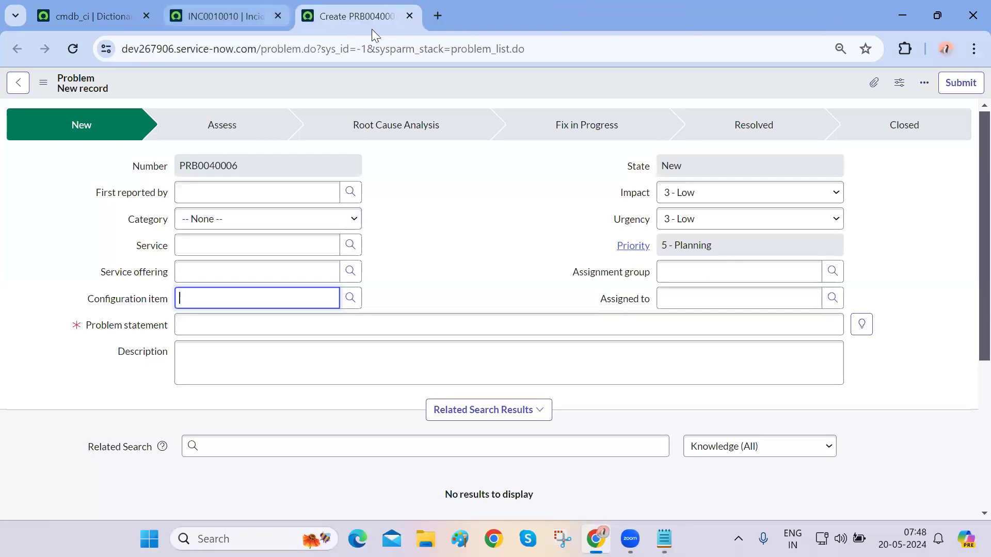
middle_click(343, 22)
Review the Override mandatory and Mandatory options in the incident override of Configuration item.
left_click(124, 7)
scroll(82, 343, "down", 2)
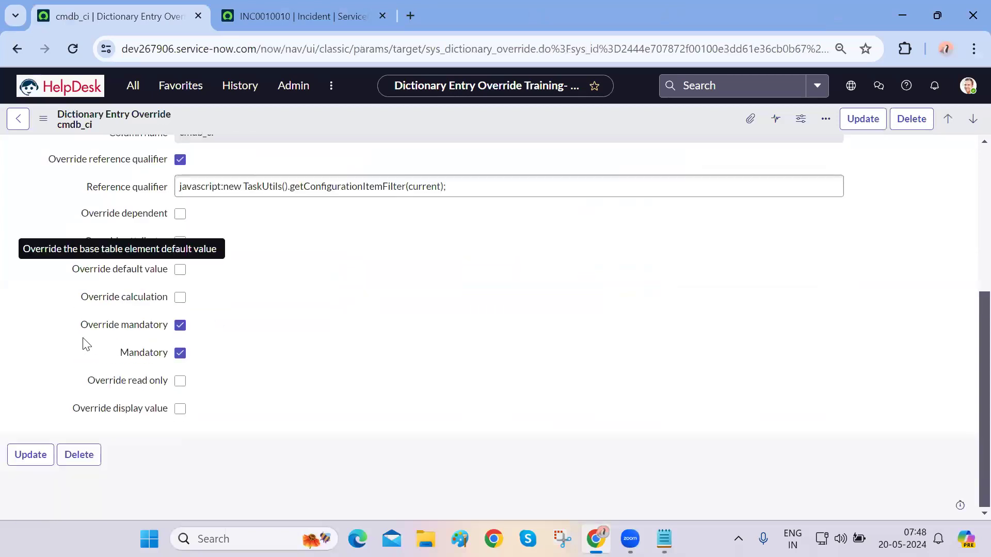
scroll(81, 343, "up", 5)
scroll(83, 342, "down", 3)
scroll(82, 343, "down", 3)
scroll(83, 343, "up", 5)
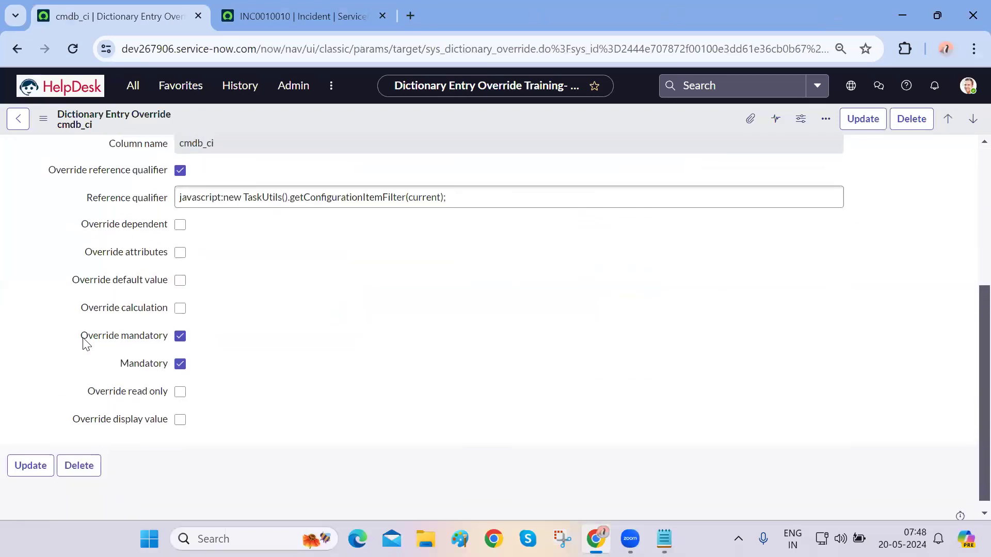
Return to the Configuration item dictionary entry, look through its dictionary overrides, and go back to the incident form.
left_click(16, 48)
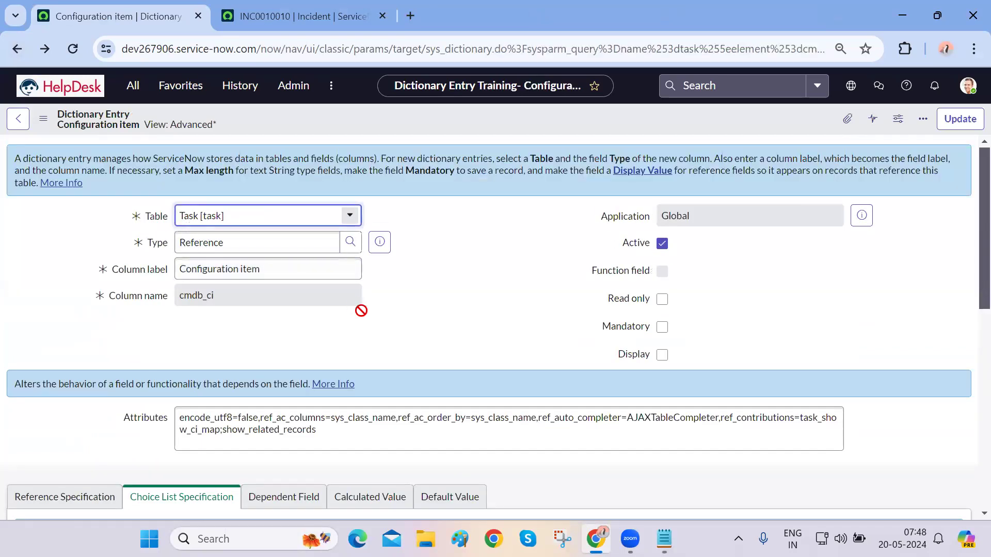
scroll(310, 334, "down", 10)
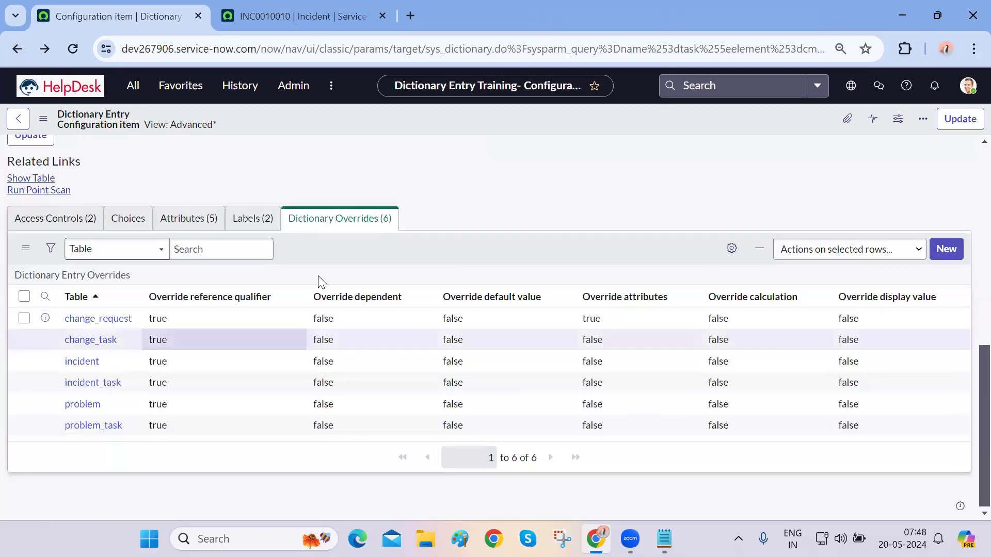
scroll(330, 289, "up", 10)
left_click(14, 45)
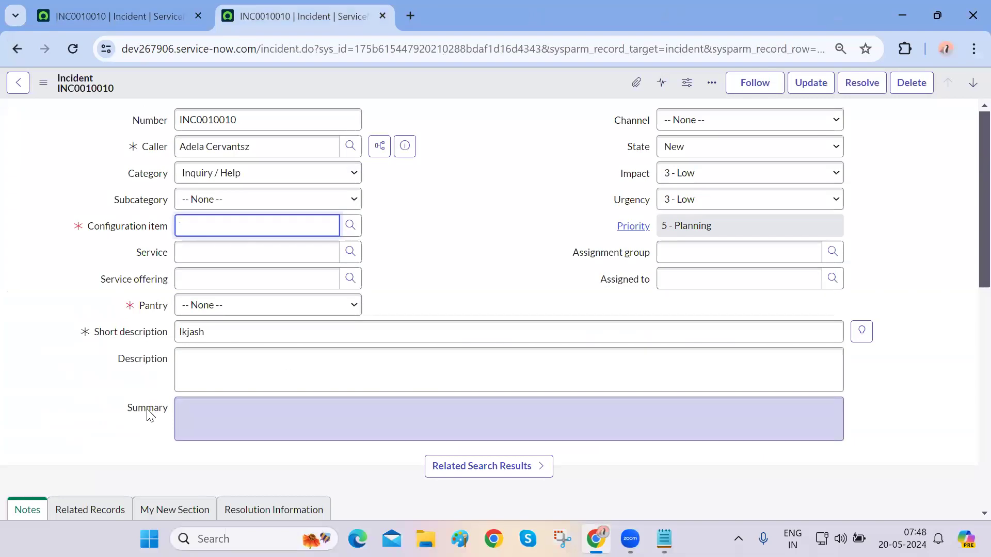
Make the incident Summary field mandatory in its dictionary entry, save it, and reload the incident form.
right_click(145, 410)
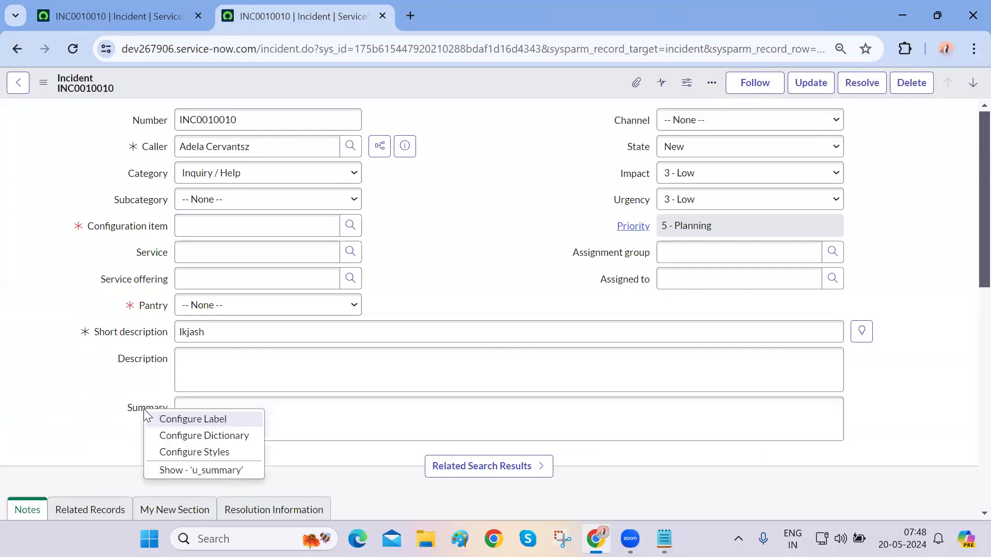
left_click(175, 440)
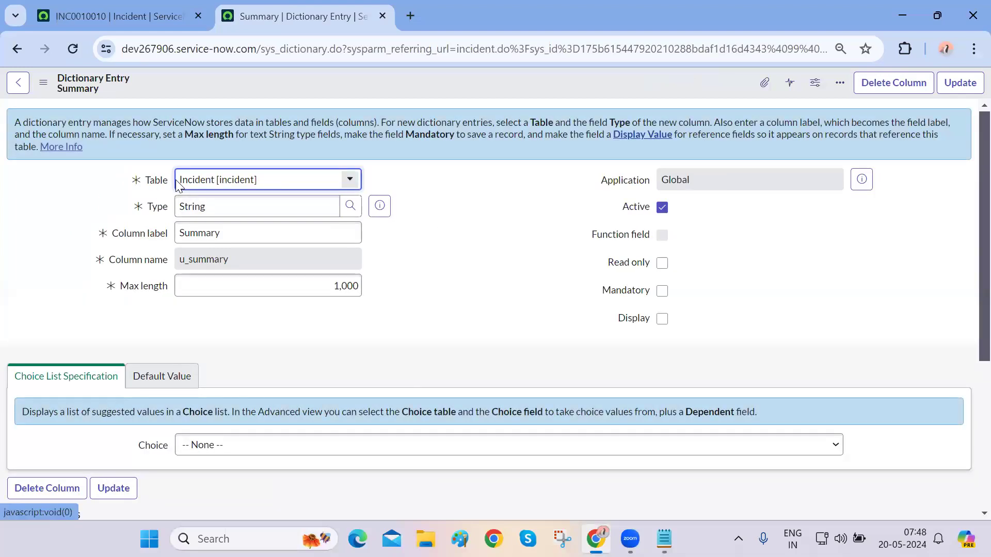
left_click(662, 292)
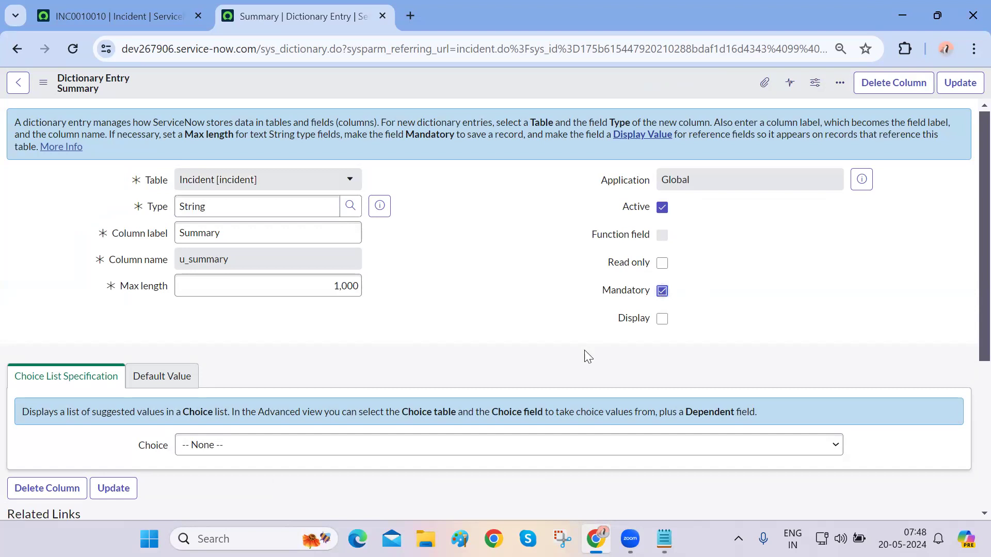
right_click(513, 77)
left_click(523, 87)
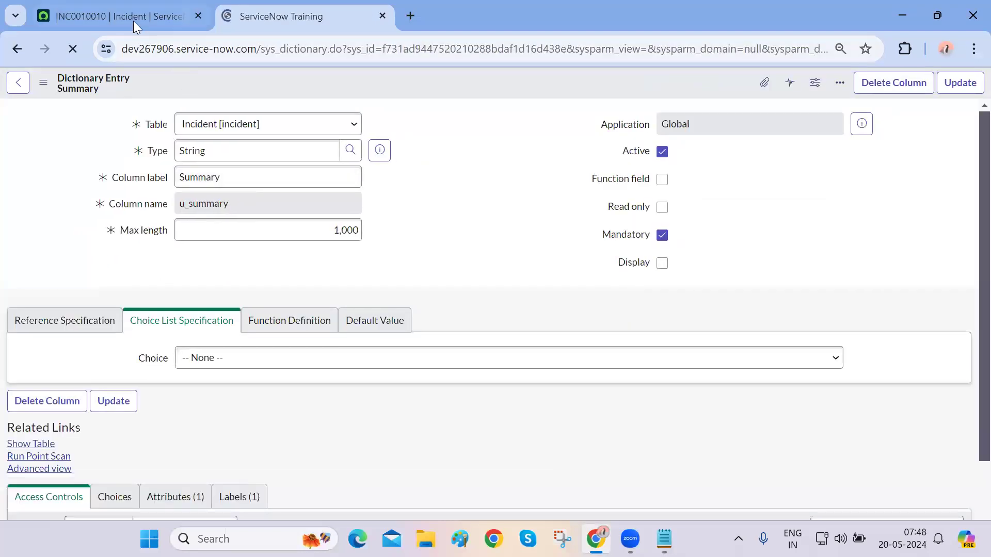
left_click(133, 18)
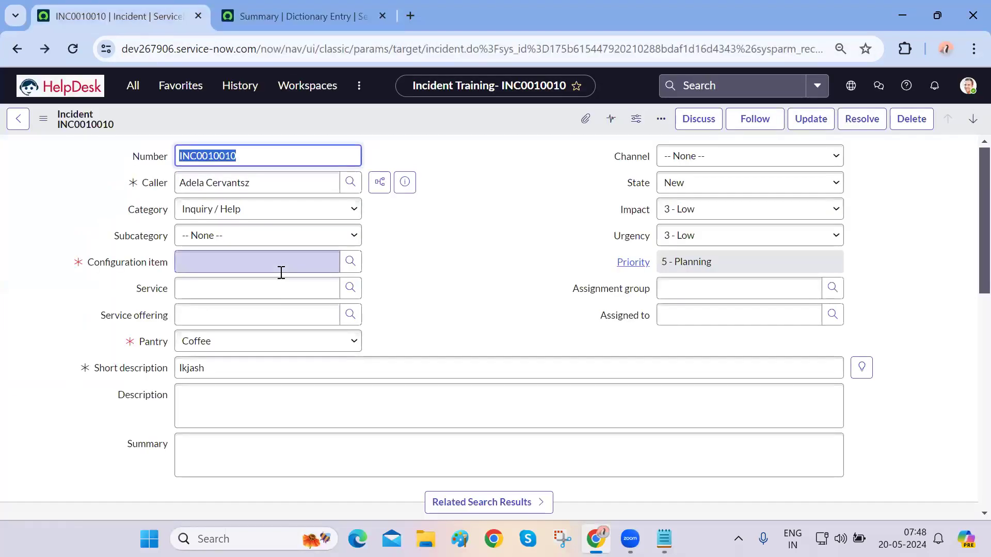
left_click(74, 51)
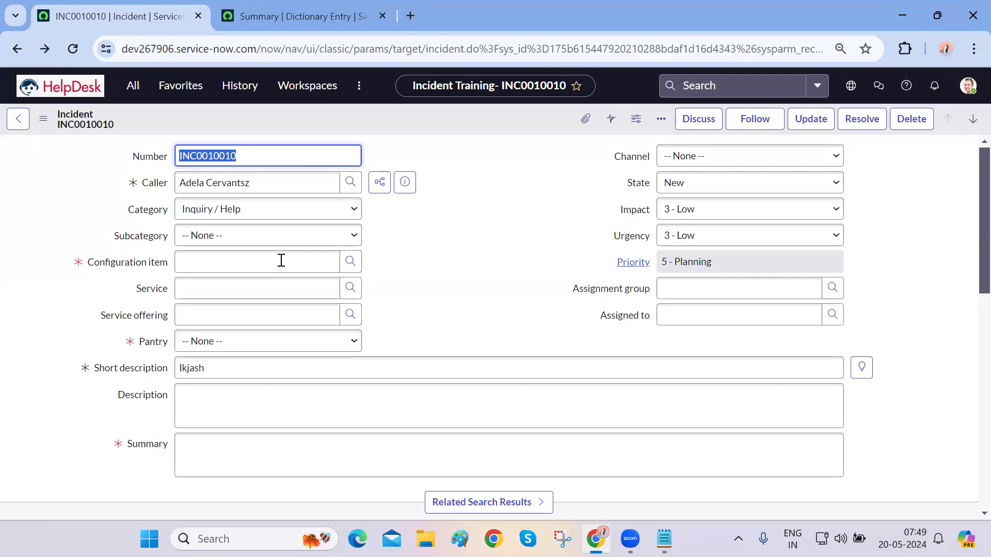
left_click(43, 119)
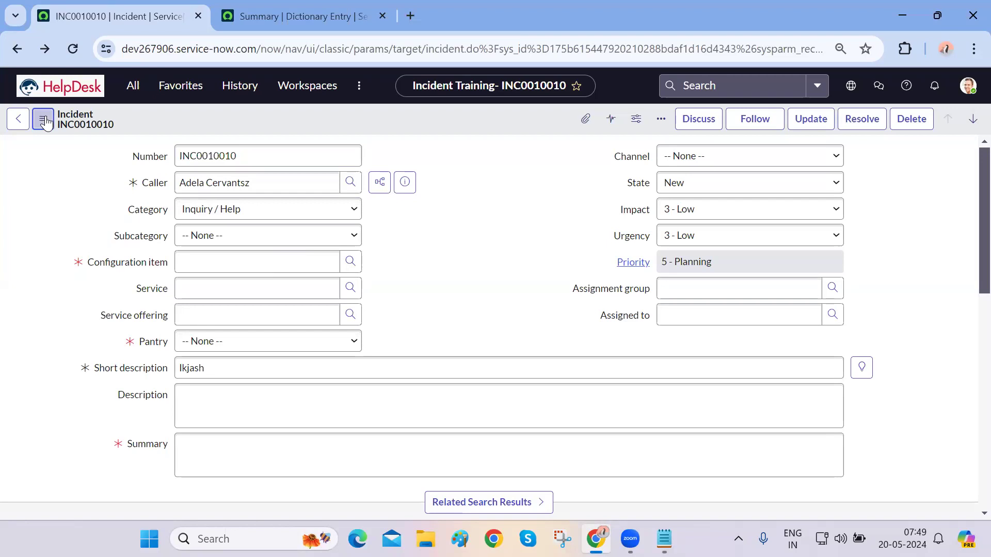
mouse_move(132, 379)
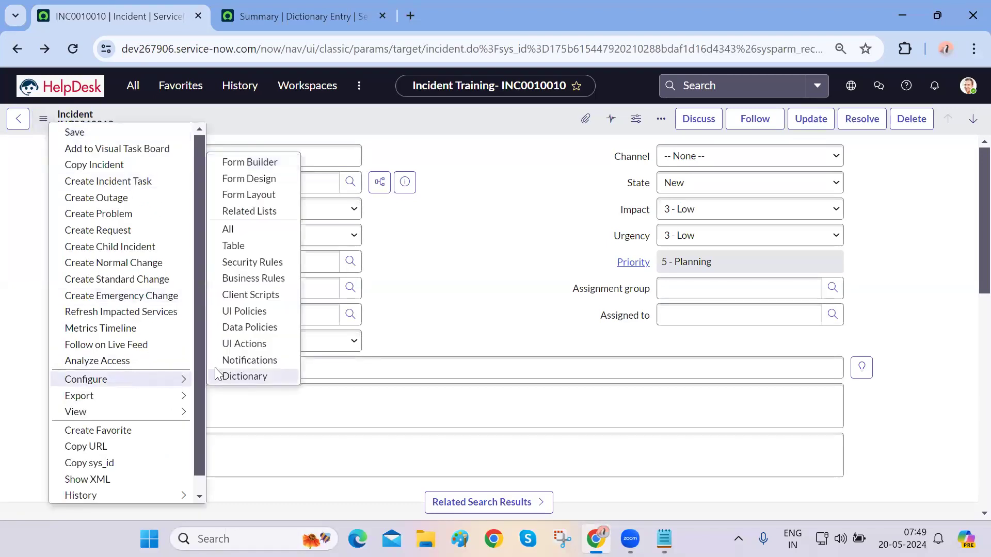
left_click(463, 327)
left_click(593, 316)
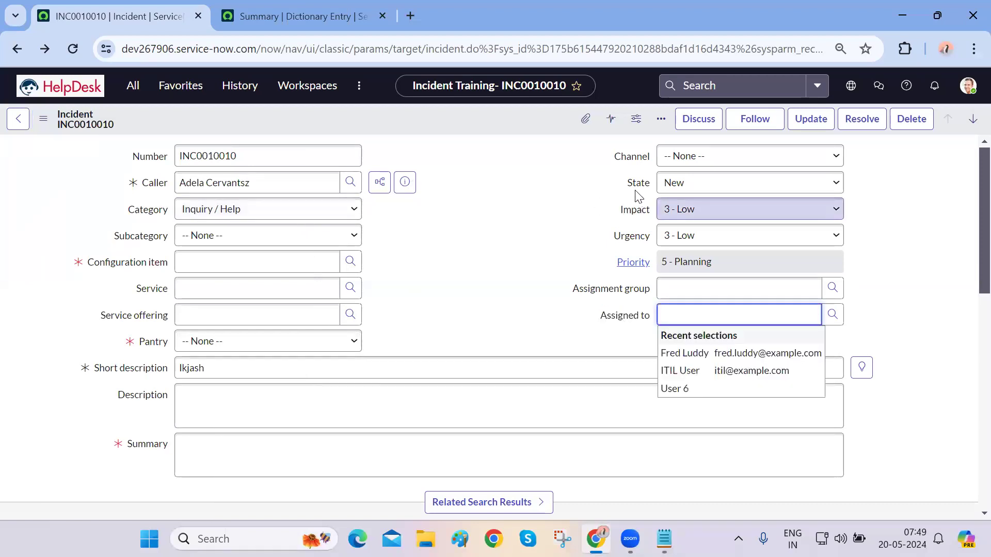
left_click(531, 287)
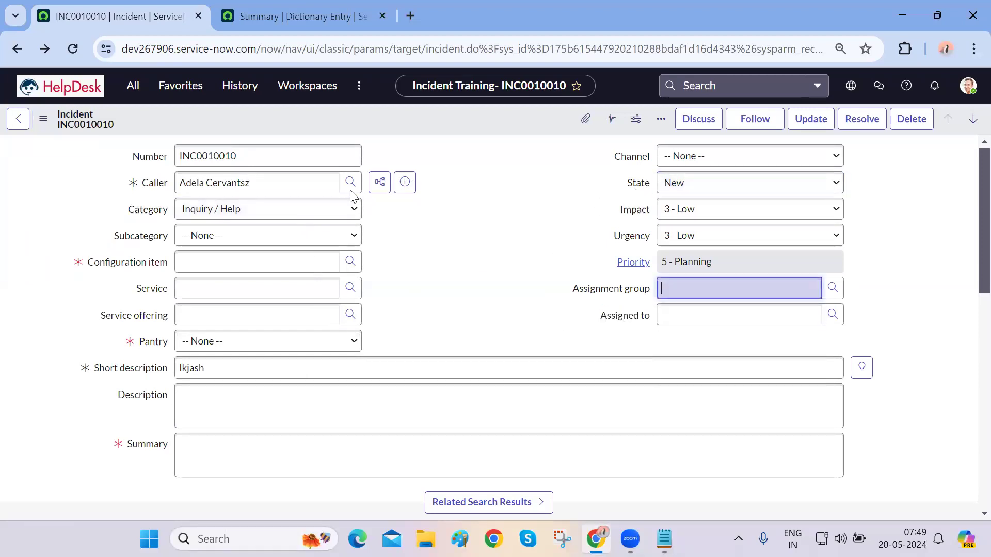
Start a new UI policy for the Incident table with the short description "Make AssignedTo Mandatory when state is not new or cancelled".
left_click(44, 121)
mouse_move(105, 385)
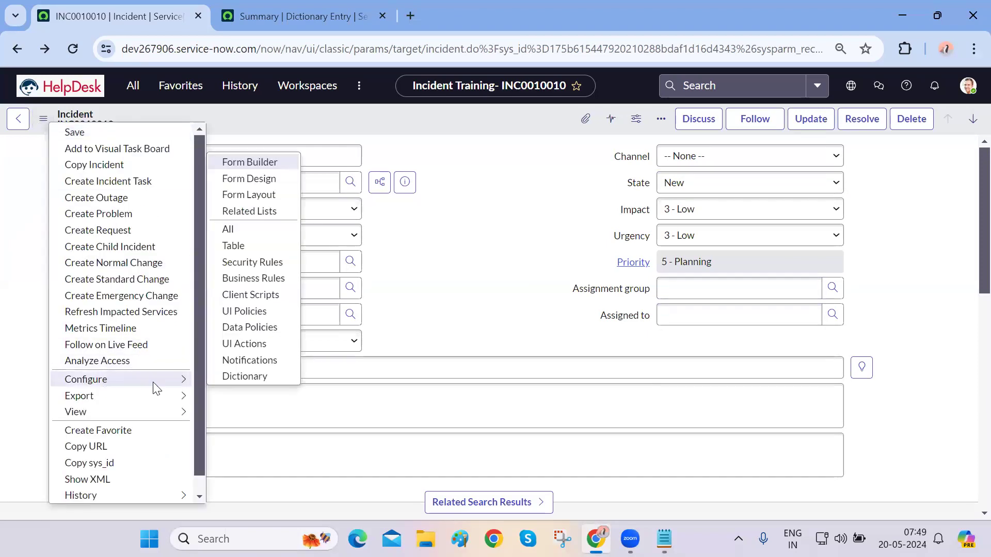
left_click(263, 312)
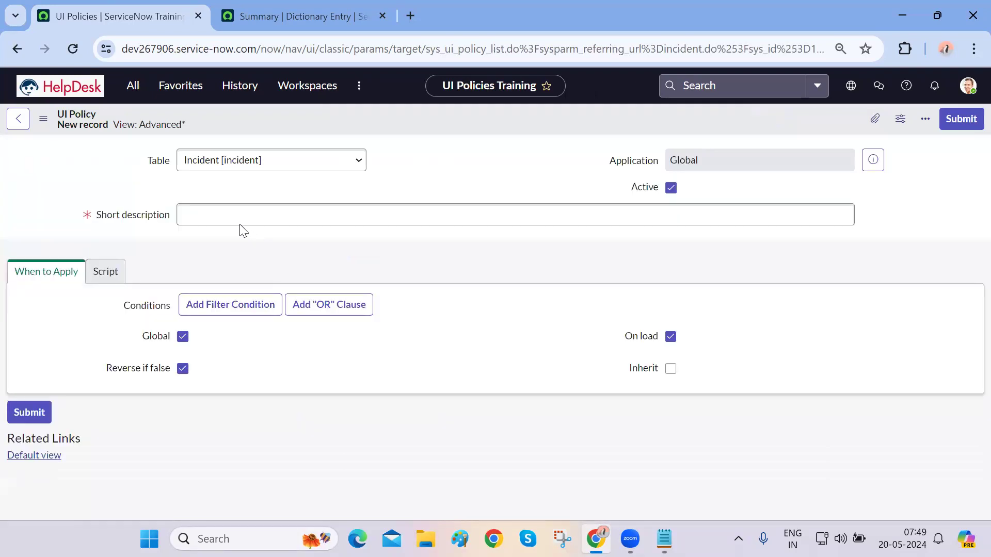
left_click(234, 222)
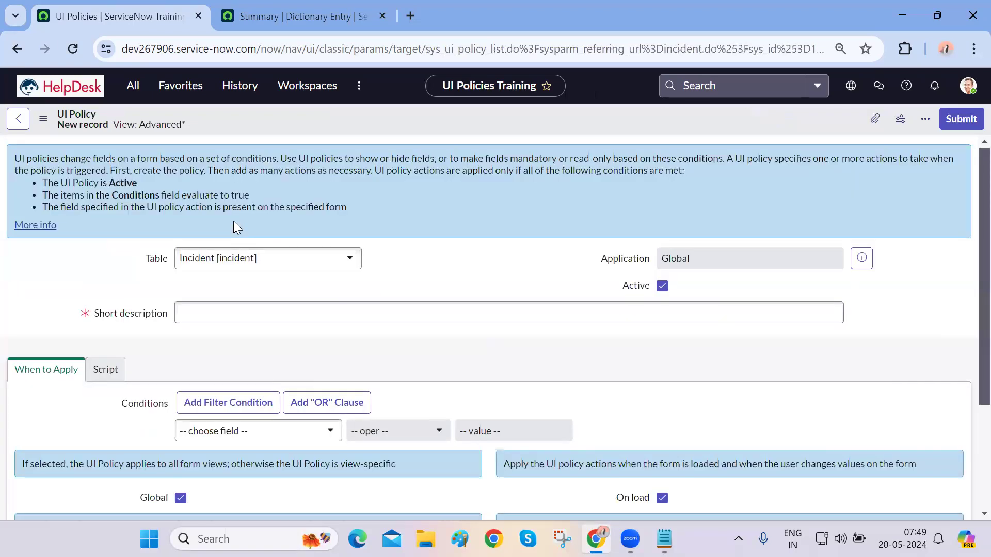
left_click(226, 311)
type("Make Assig")
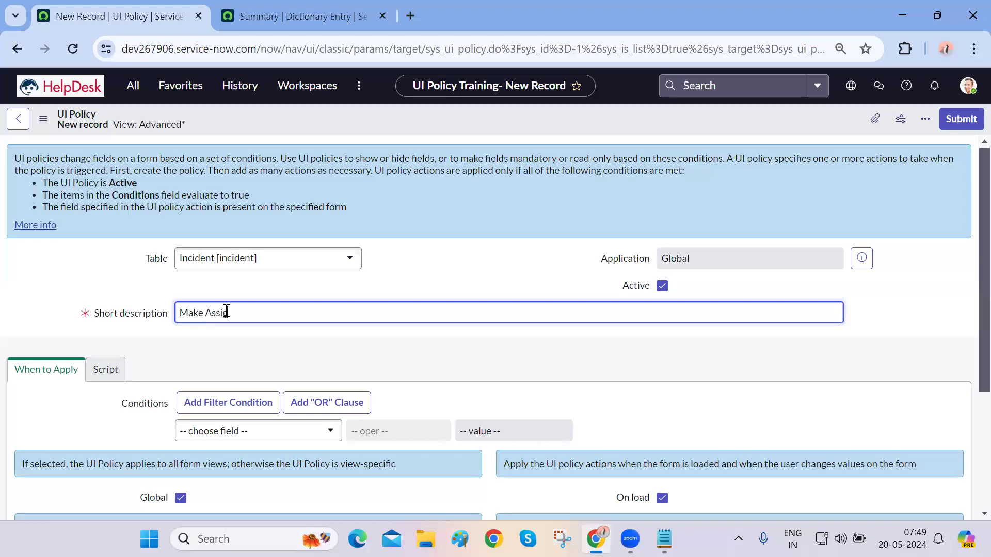
type("nedTo Mandatory when state is not new or cancelled")
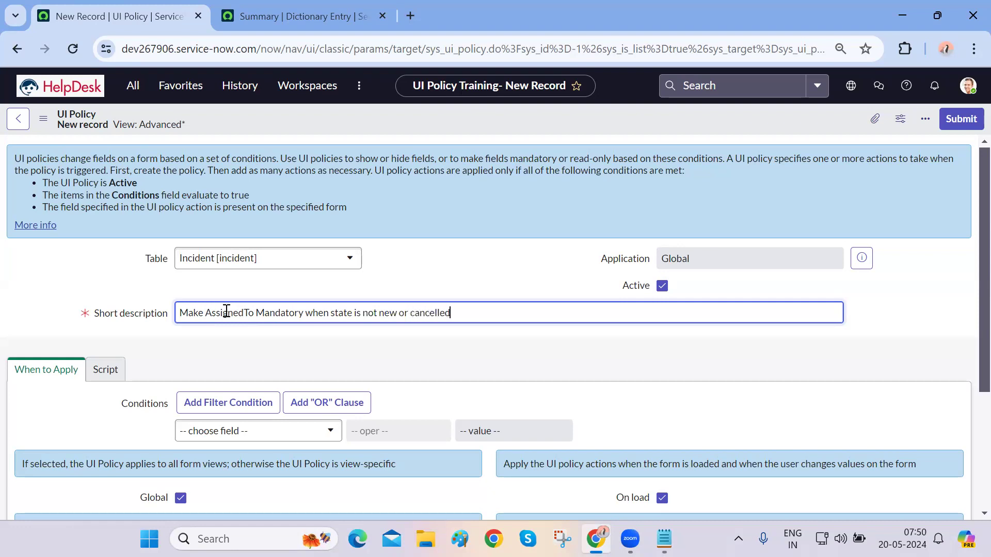
Set the UI policy condition to State is not one of Canceled and save the record.
scroll(339, 364, "down", 2)
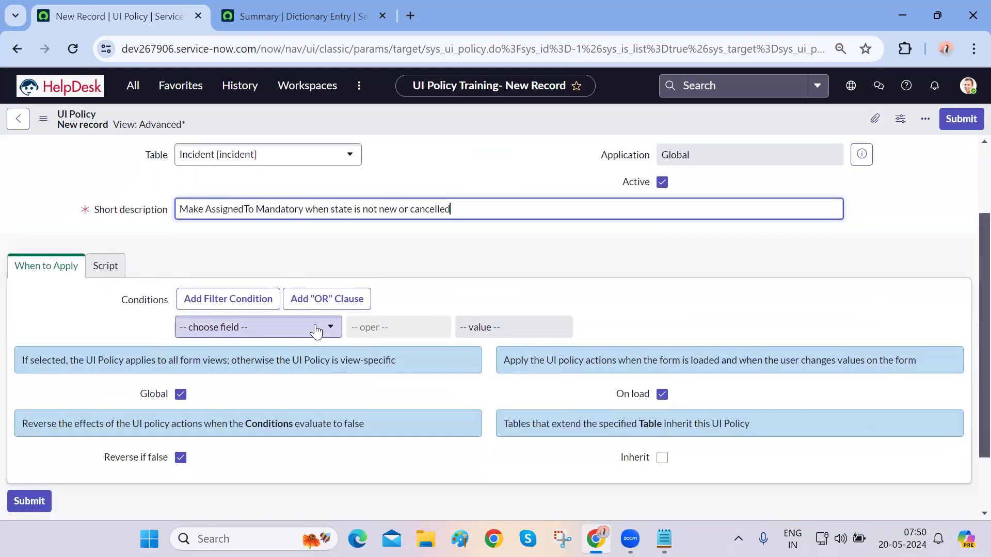
left_click(319, 329)
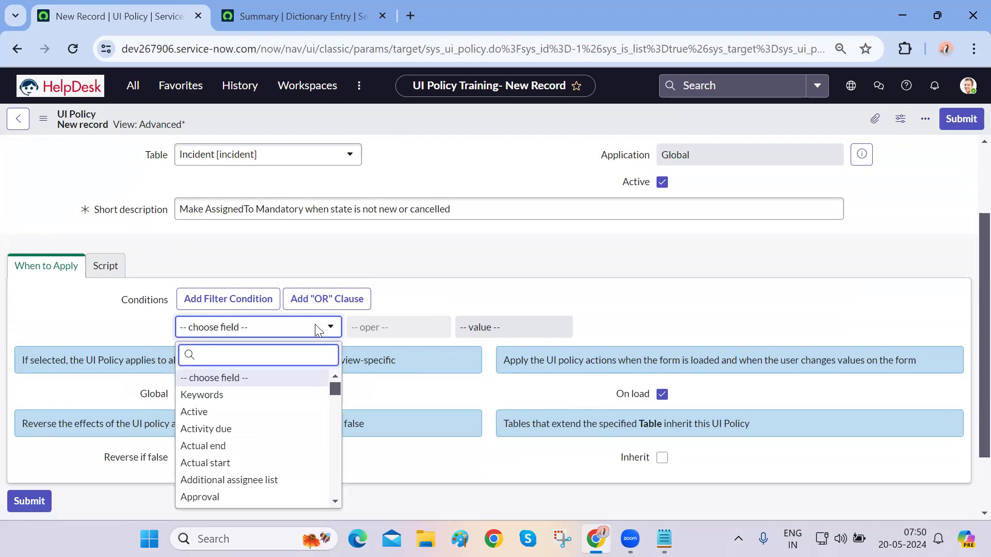
type("state")
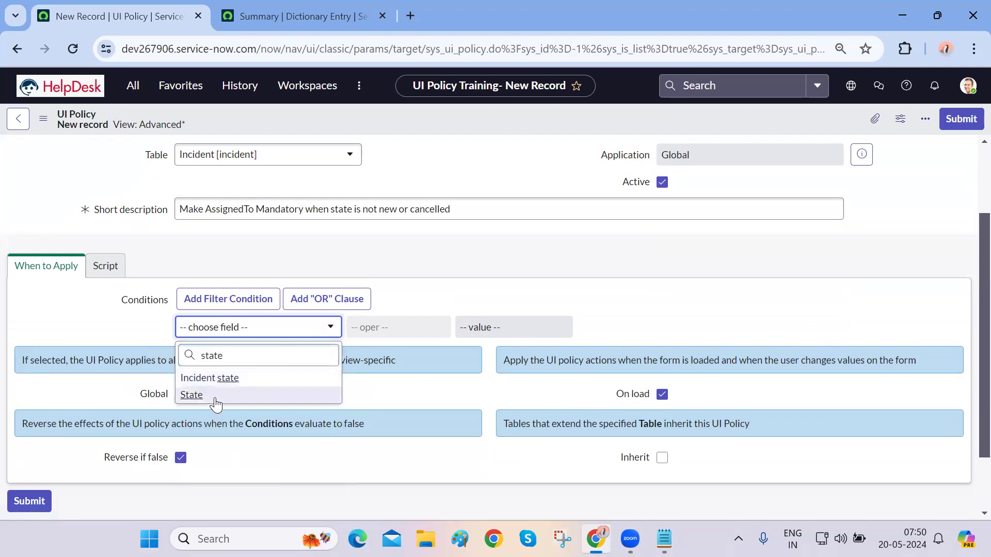
left_click(410, 336)
left_click(409, 330)
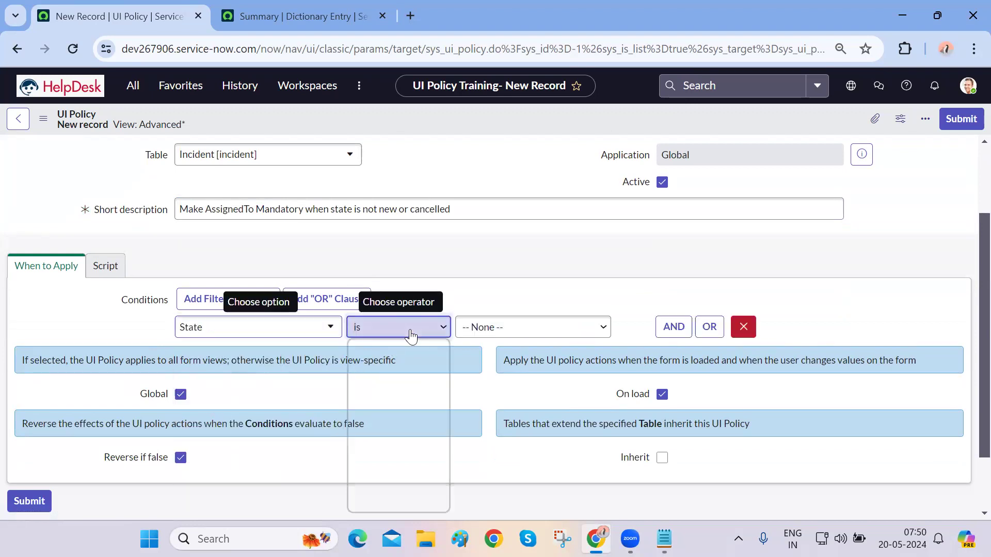
left_click(386, 383)
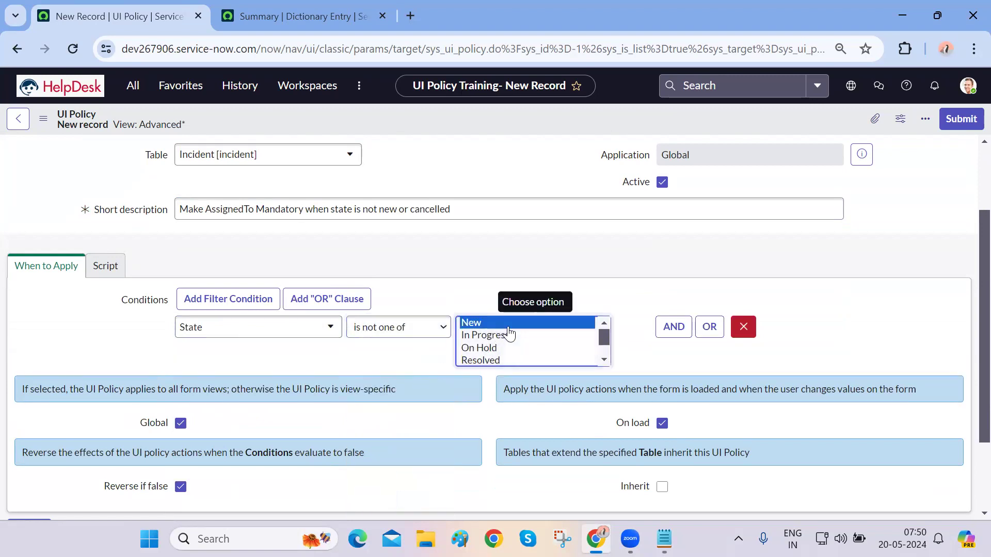
scroll(503, 336, "down", 1)
left_click(499, 362)
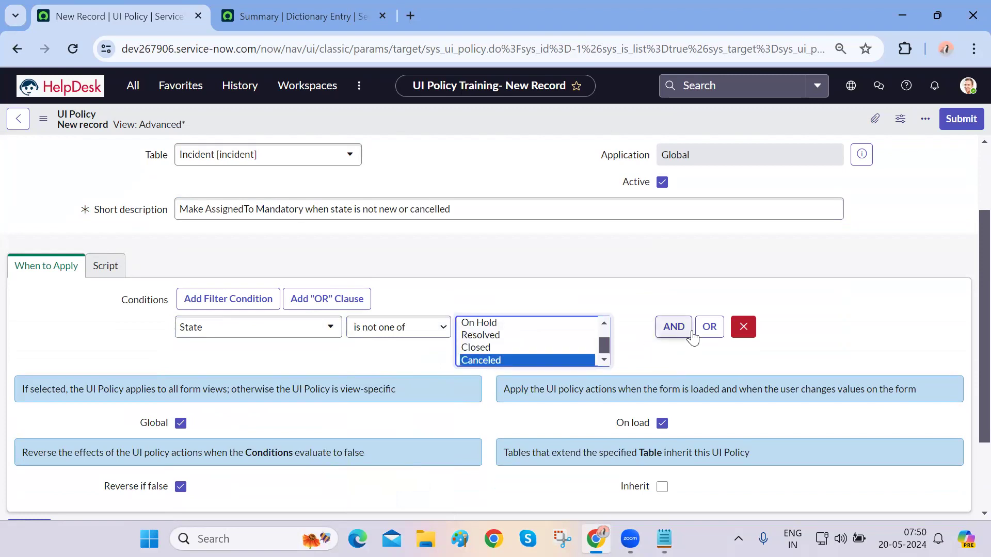
right_click(535, 120)
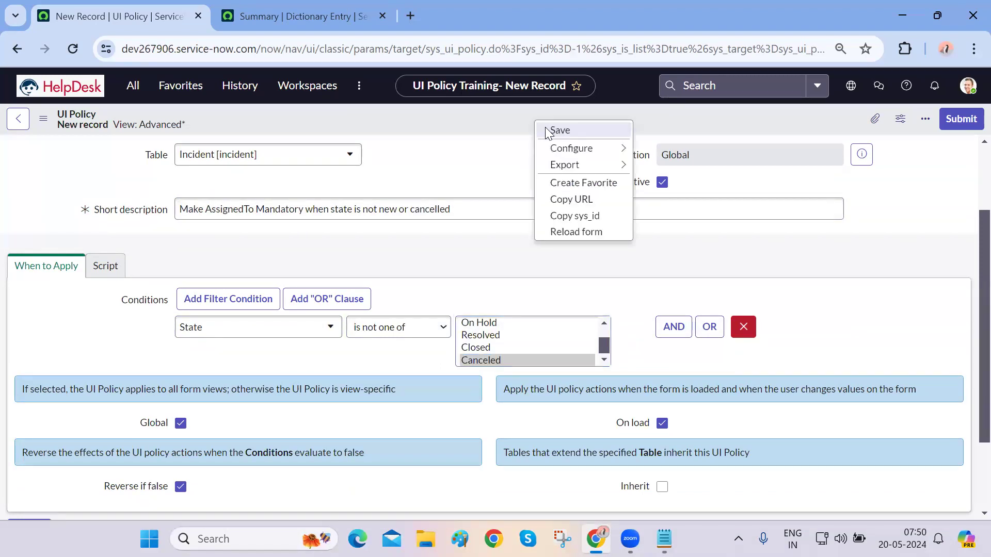
left_click(545, 130)
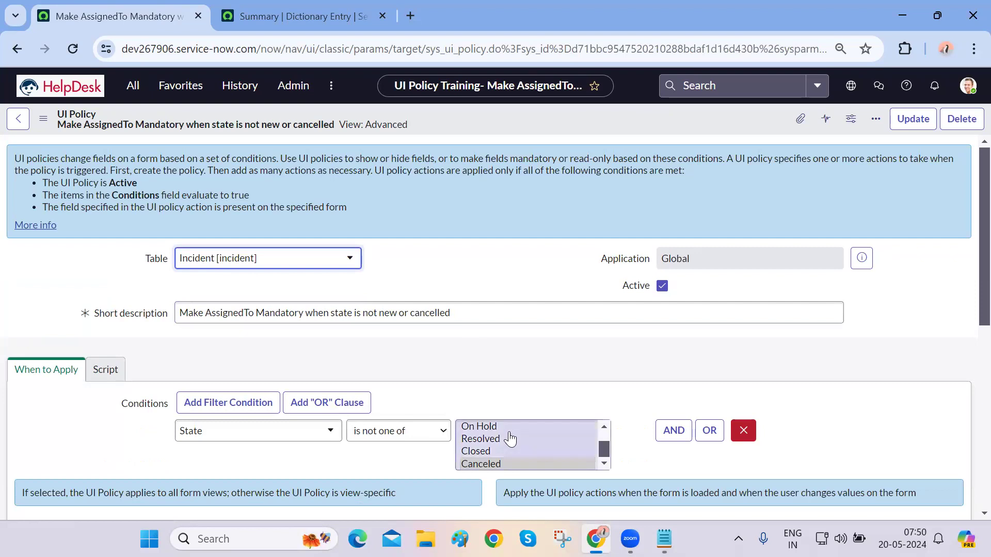
Select both New and Canceled as the State values of the is not one of condition and save the UI policy.
scroll(509, 448, "up", 2)
left_click(487, 428)
scroll(501, 464, "down", 2)
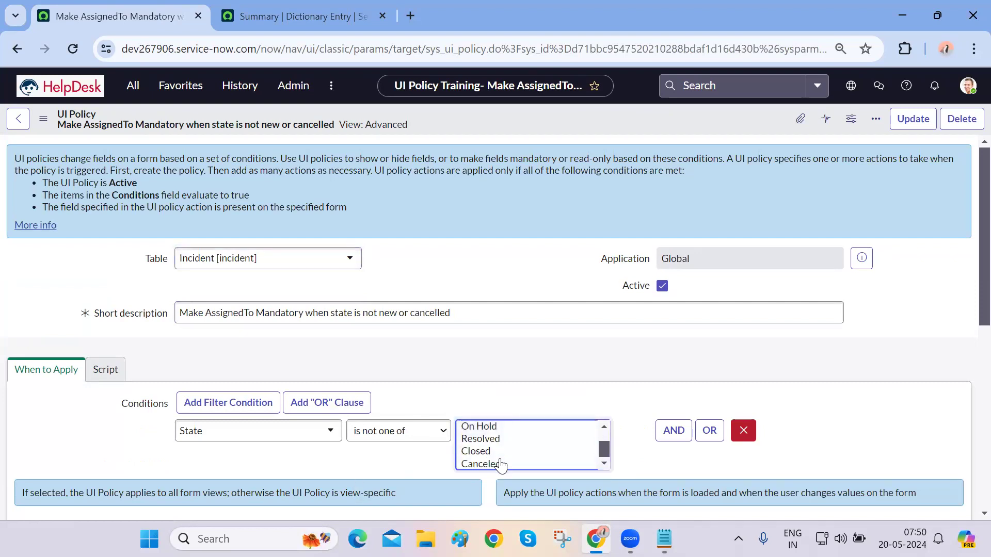
left_click(497, 464, "ctrl")
scroll(529, 444, "up", 2)
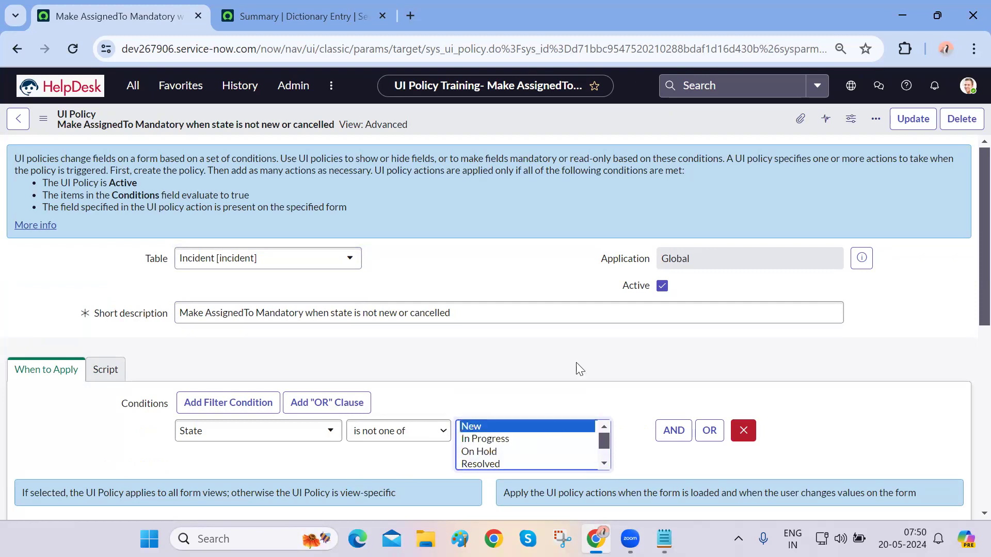
right_click(487, 119)
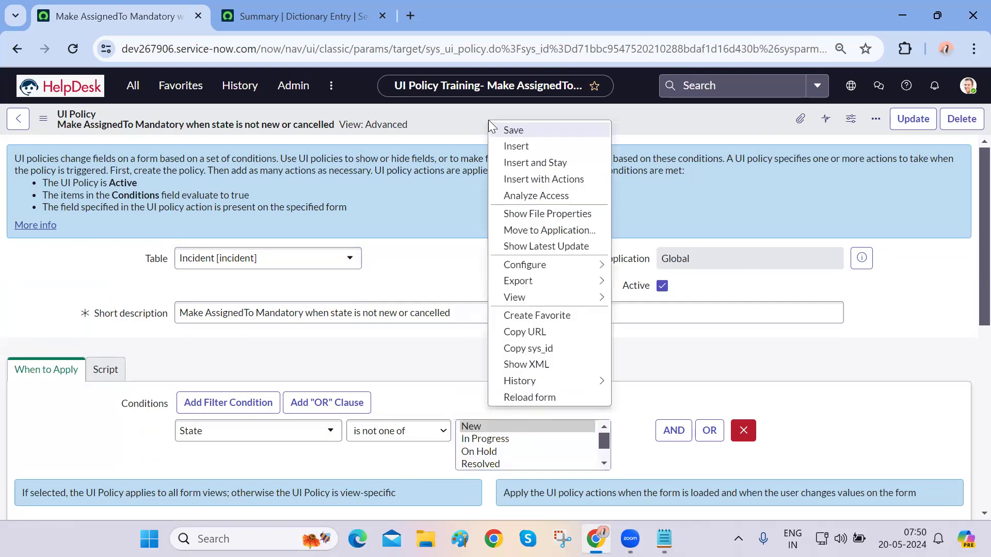
left_click(494, 125)
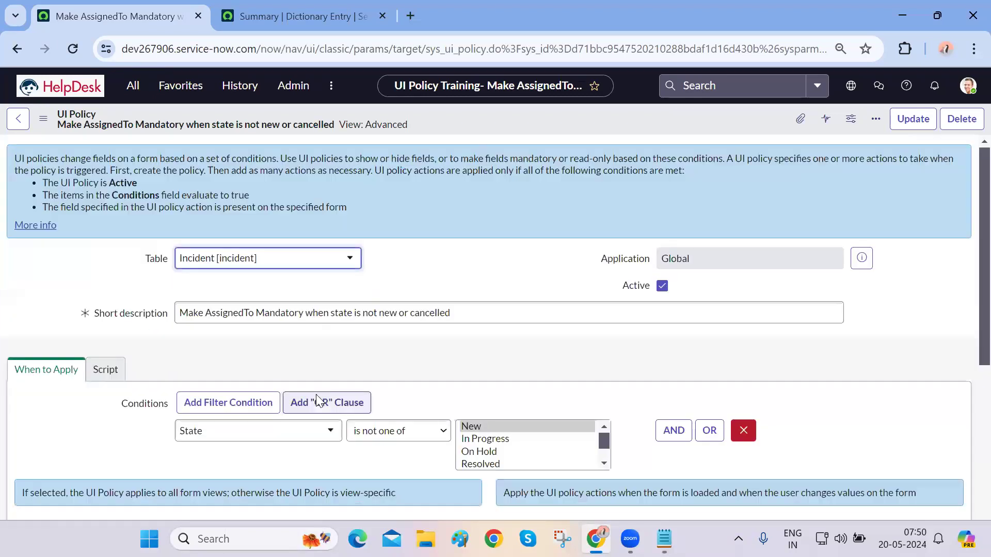
Start a new UI policy action for the Assigned to mandatory policy and choose Assigned to as its field name.
scroll(571, 351, "down", 1)
scroll(538, 397, "down", 1)
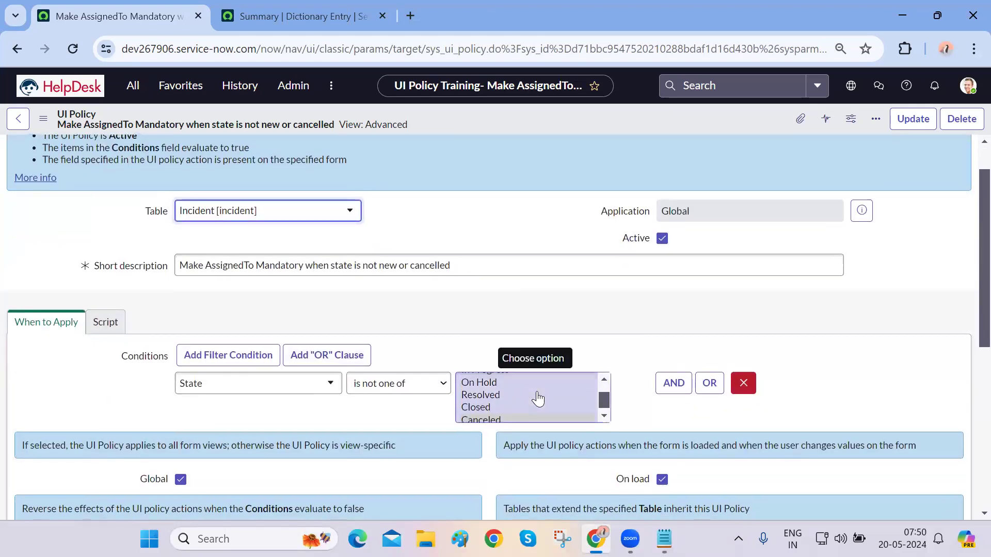
scroll(289, 394, "down", 6)
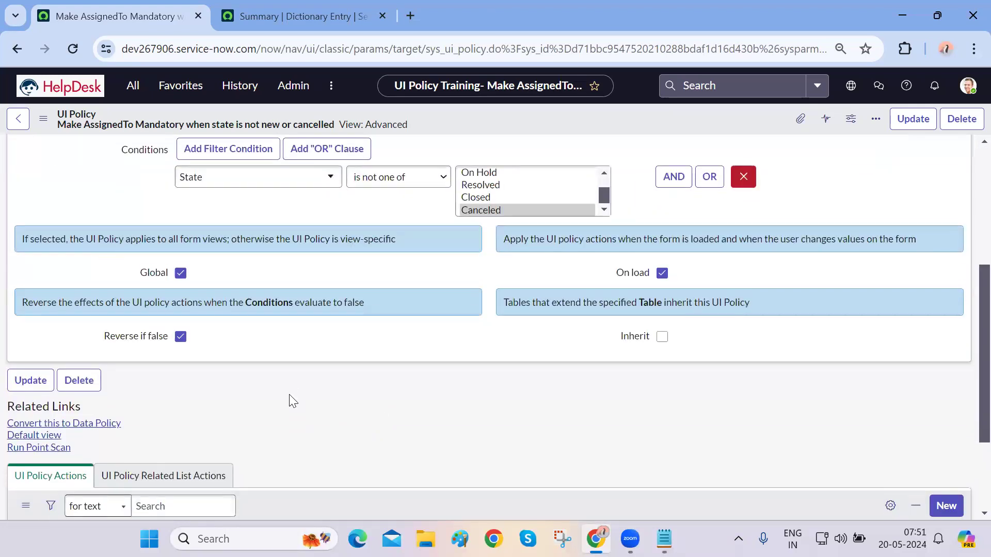
left_click(954, 369)
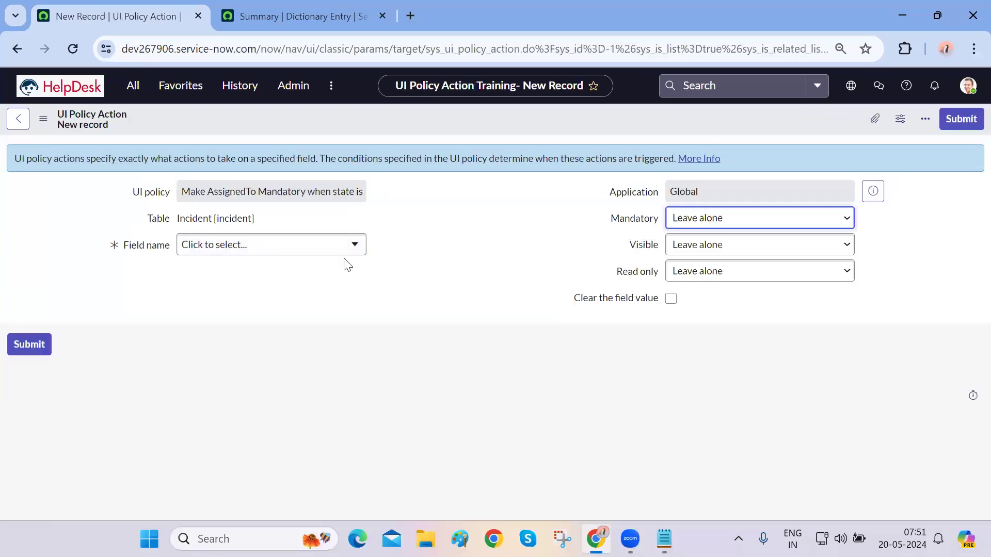
left_click(358, 252)
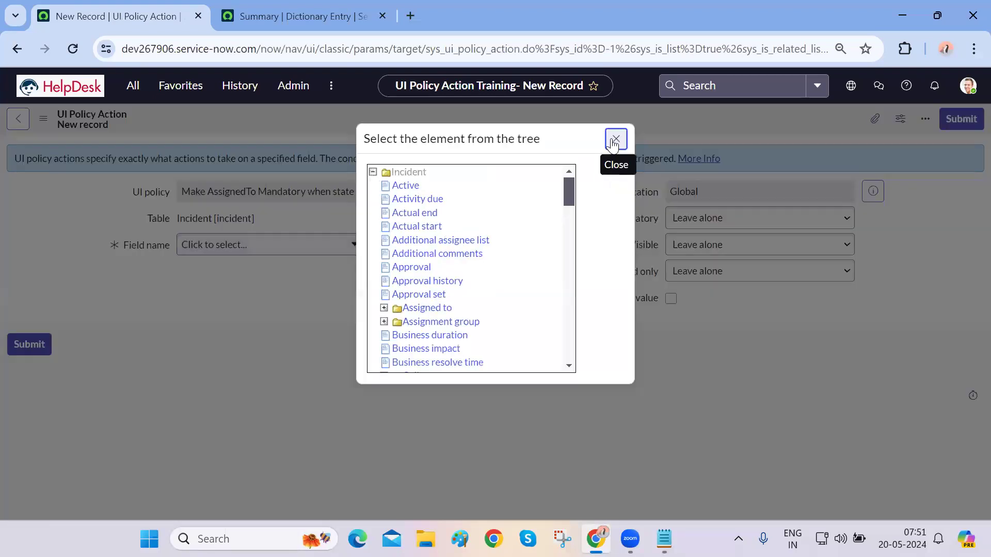
left_click(614, 142)
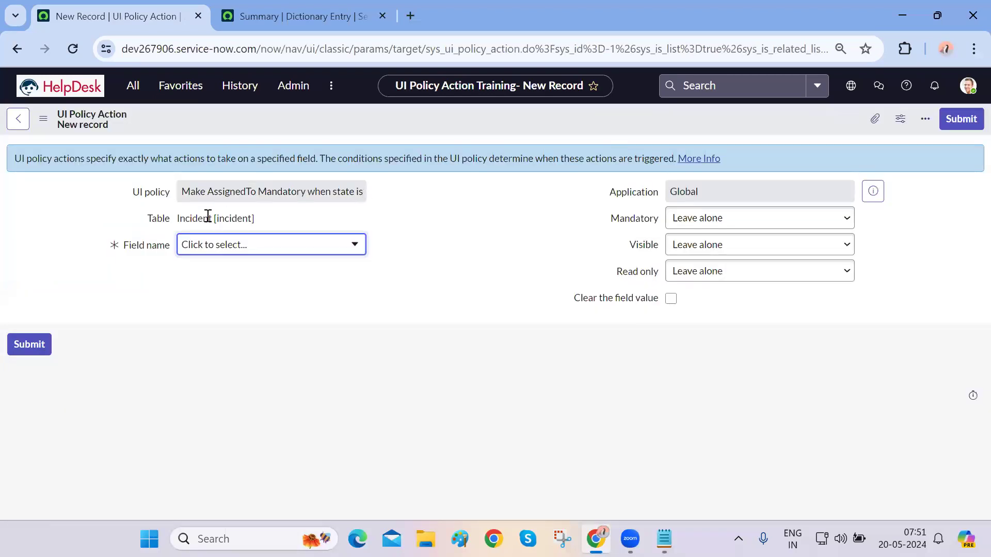
left_click(310, 244)
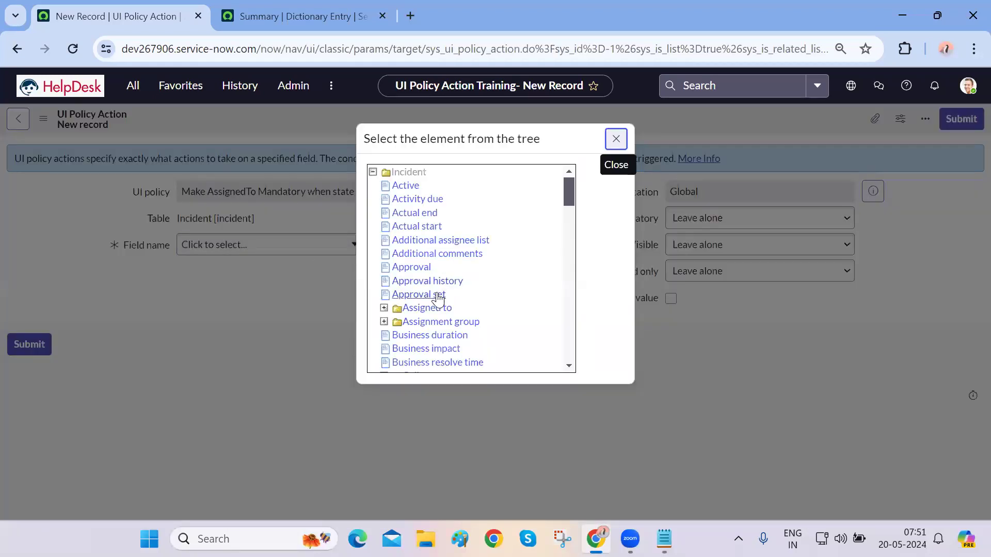
scroll(438, 299, "down", 1)
left_click(435, 300)
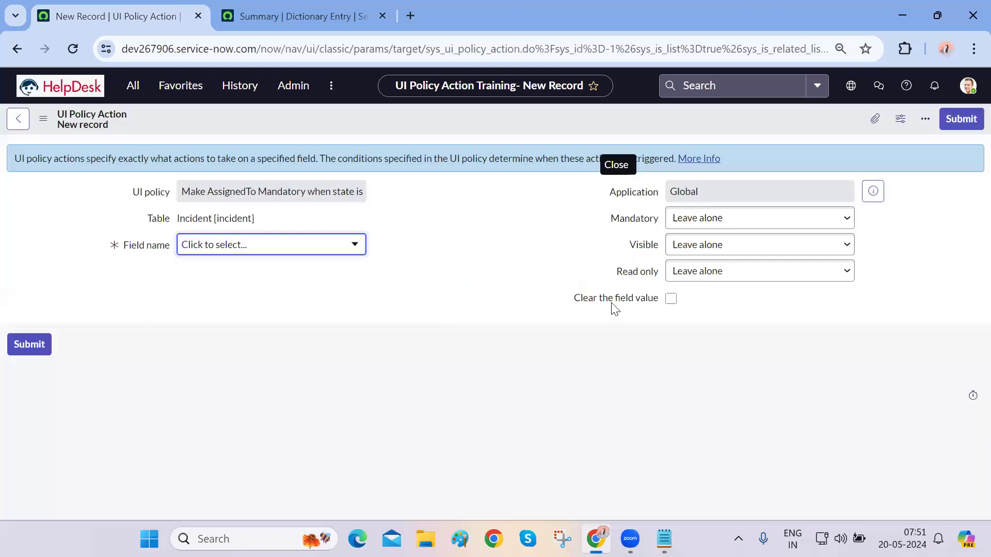
Set Mandatory to True for the Assigned to field and submit the UI policy action.
left_click(754, 226)
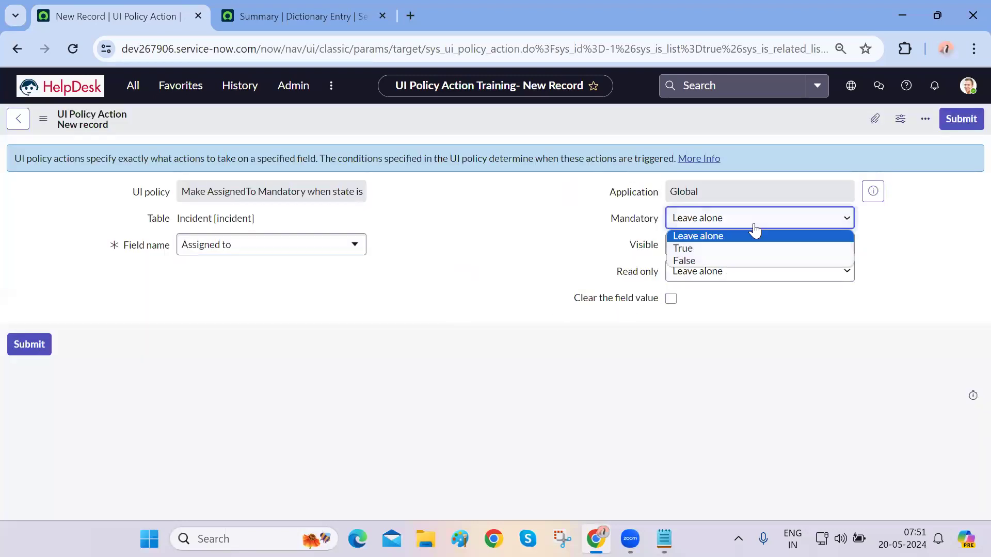
left_click(731, 249)
left_click(953, 123)
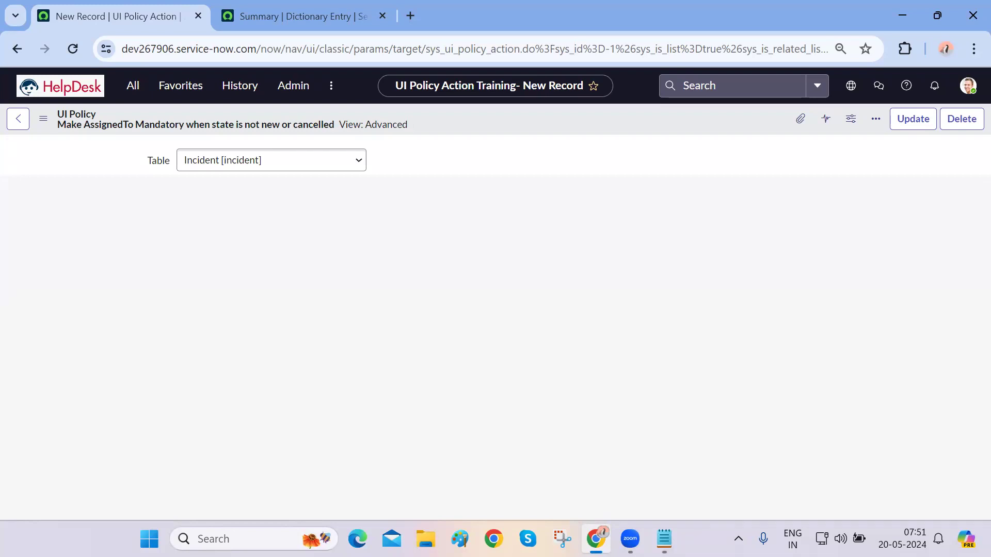
Switch to Notepad and add the line "UI Policy make fields Mandatory, Read only and Visible" below the table notes.
left_click(664, 538)
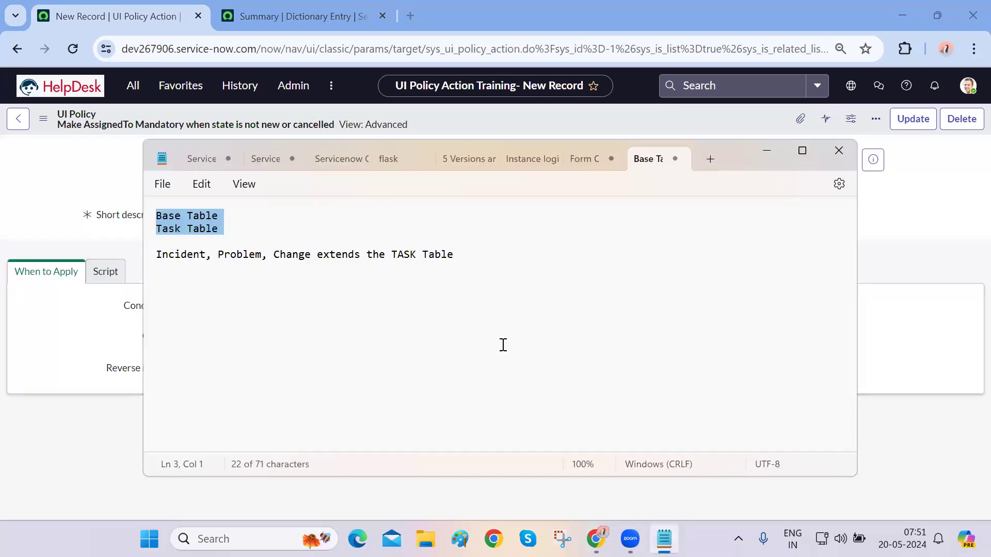
left_click(507, 261)
key("Return")
key("Return")
key("Return")
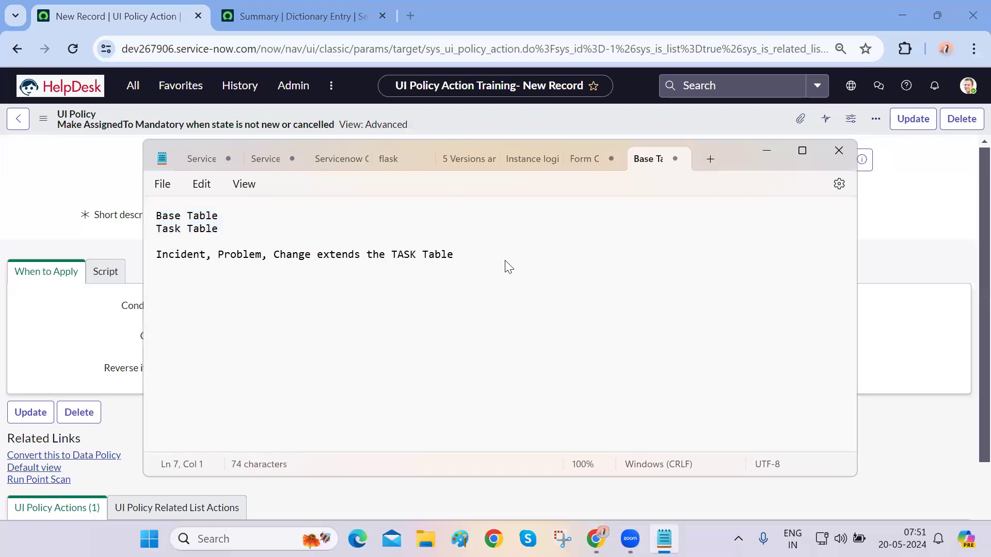
type("UI Policy")
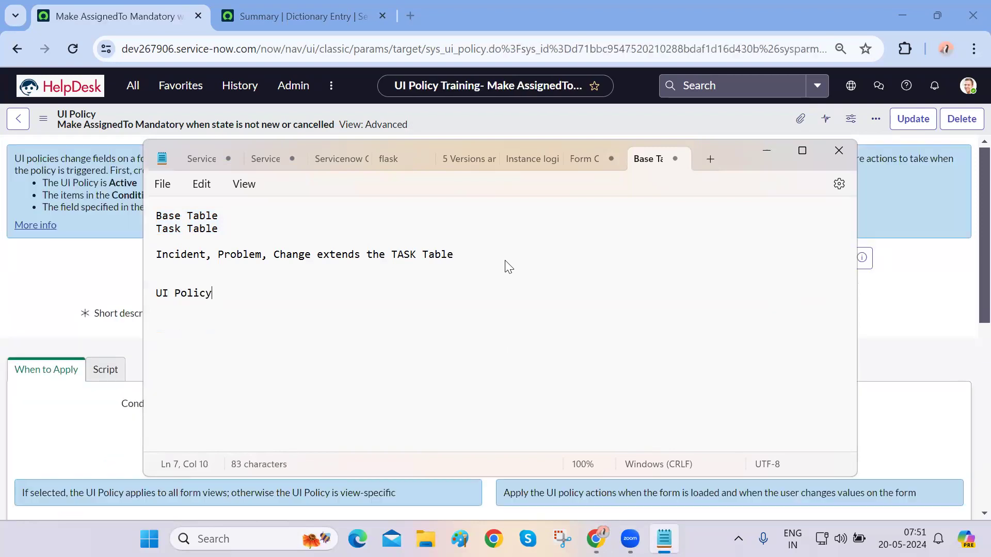
type(" make fields,")
key("BackSpace")
type("Mandatory ")
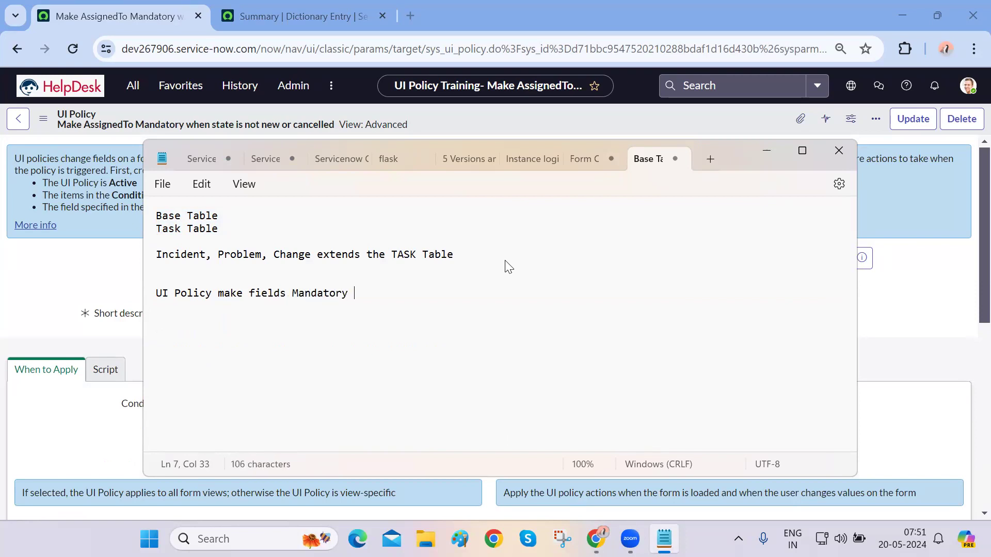
type(", Read only and Visi")
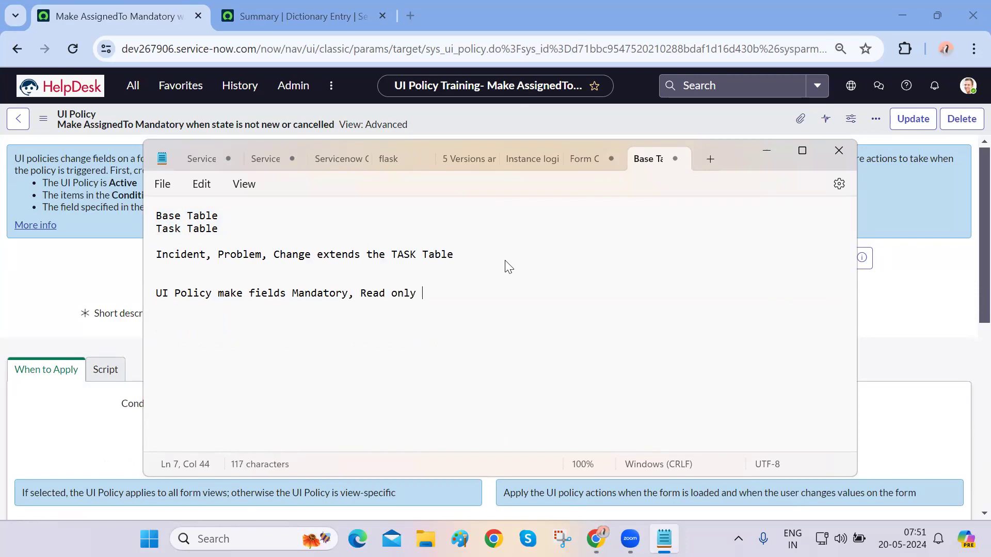
type("ble")
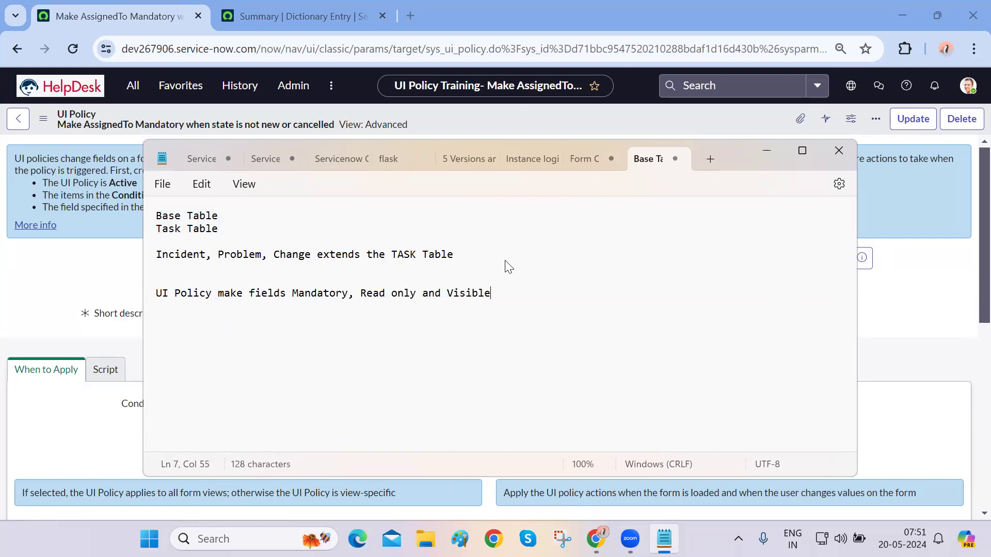
Return to the UI policy in Chrome, open its assigned_to action and review the Mandatory, Visible, Read only and Clear the field value settings.
left_click(97, 316)
scroll(83, 361, "down", 10)
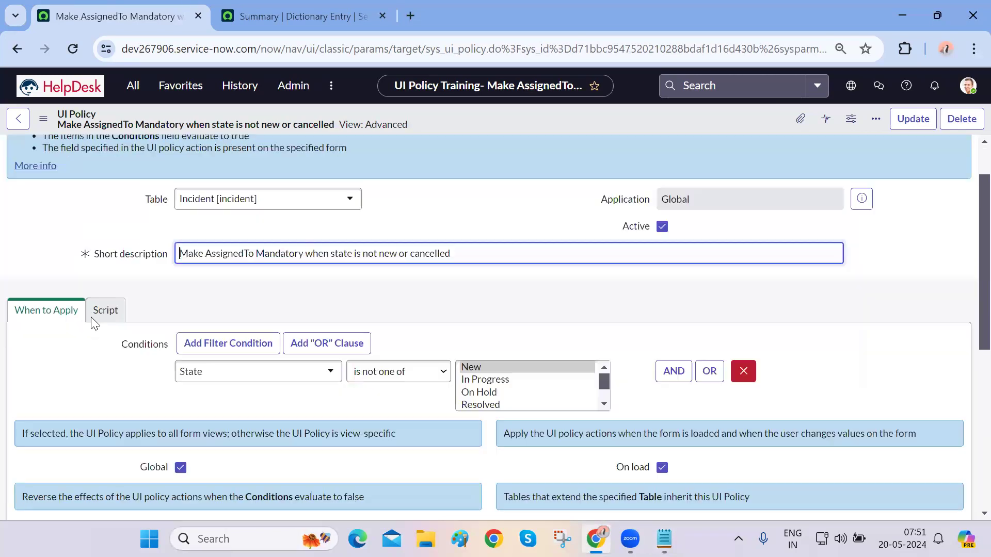
scroll(378, 313, "up", 10)
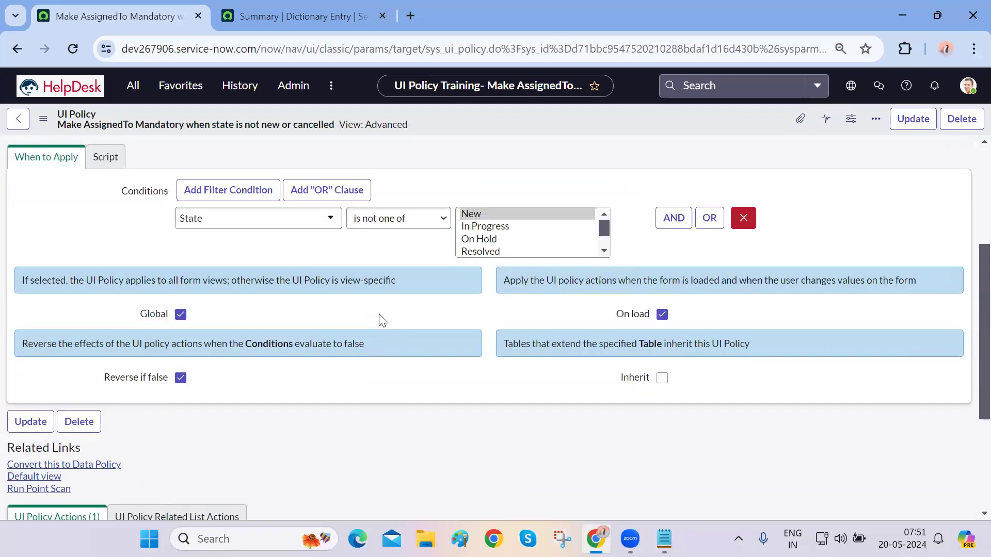
scroll(548, 338, "down", 10)
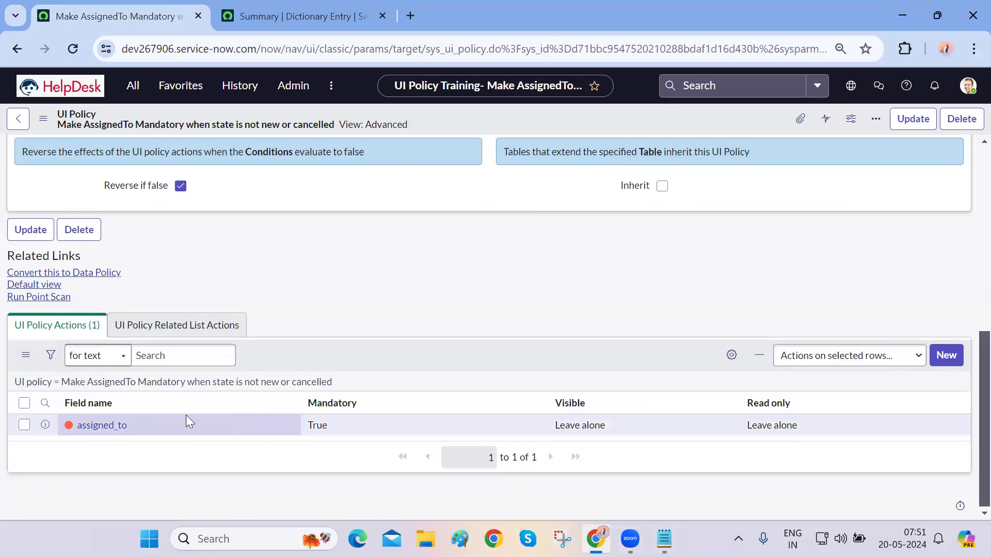
left_click(112, 428)
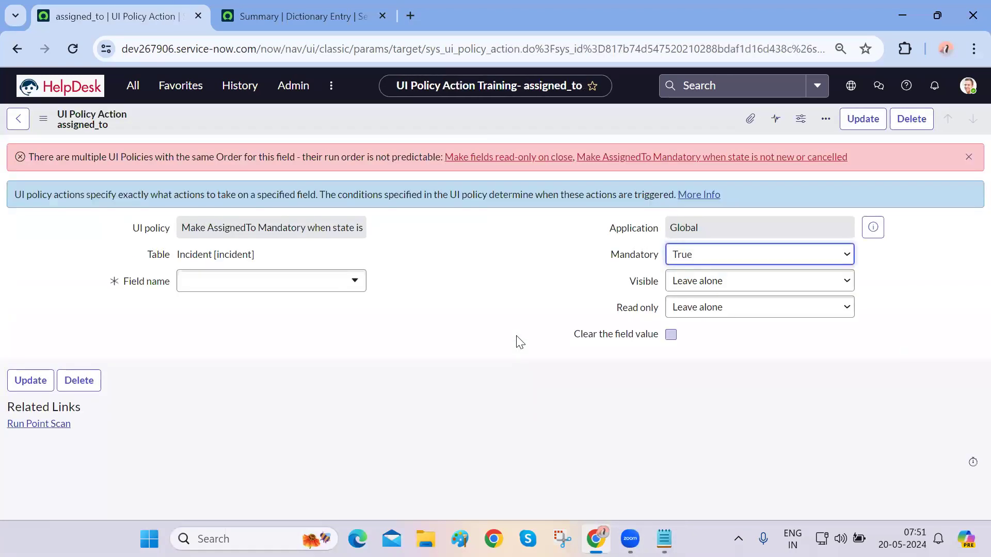
left_click_drag(596, 250, 661, 321)
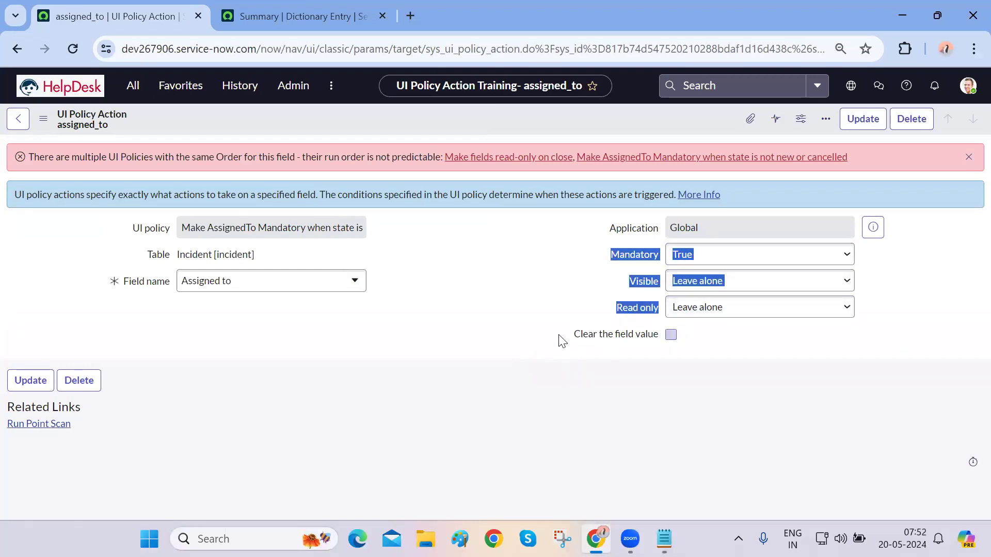
left_click_drag(559, 338, 721, 348)
left_click(616, 410)
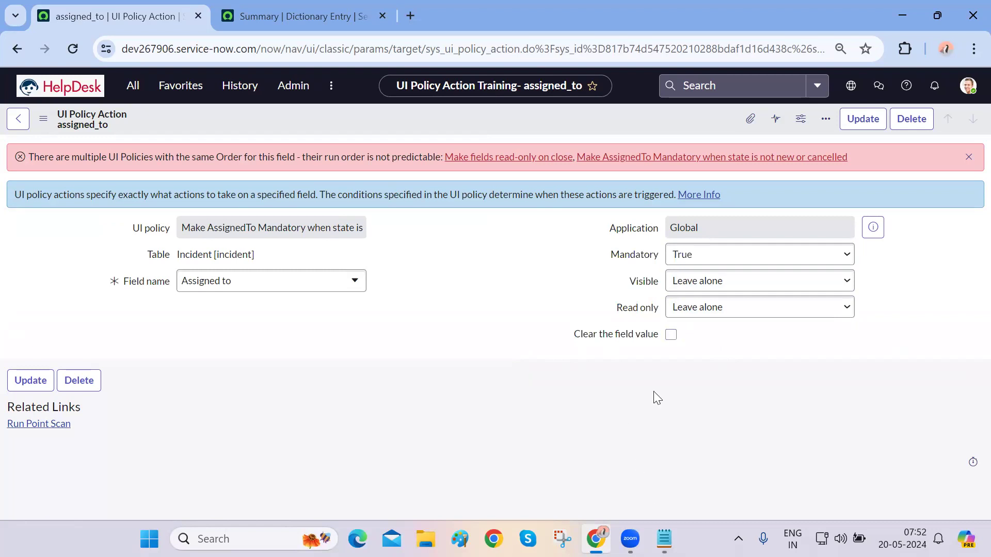
left_click_drag(607, 256, 655, 310)
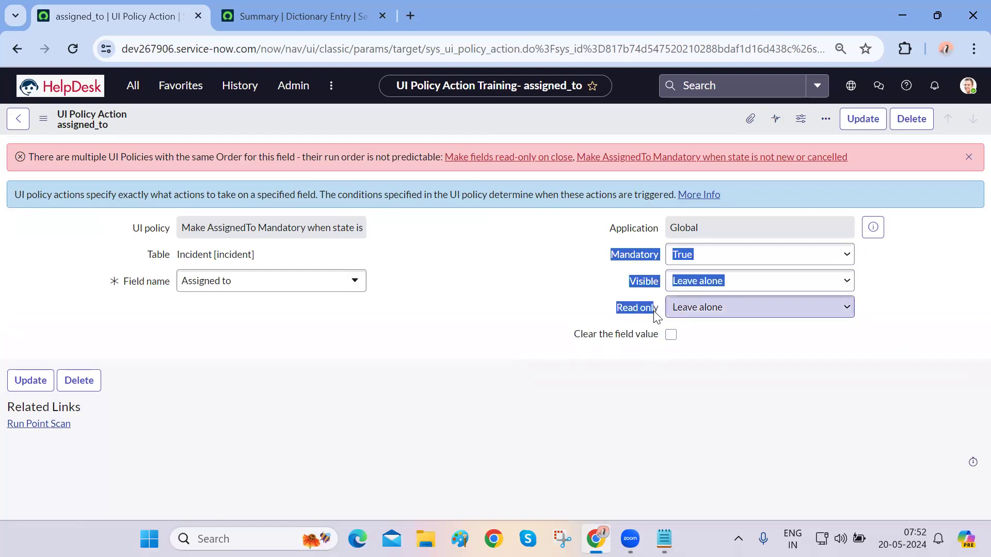
left_click(606, 422)
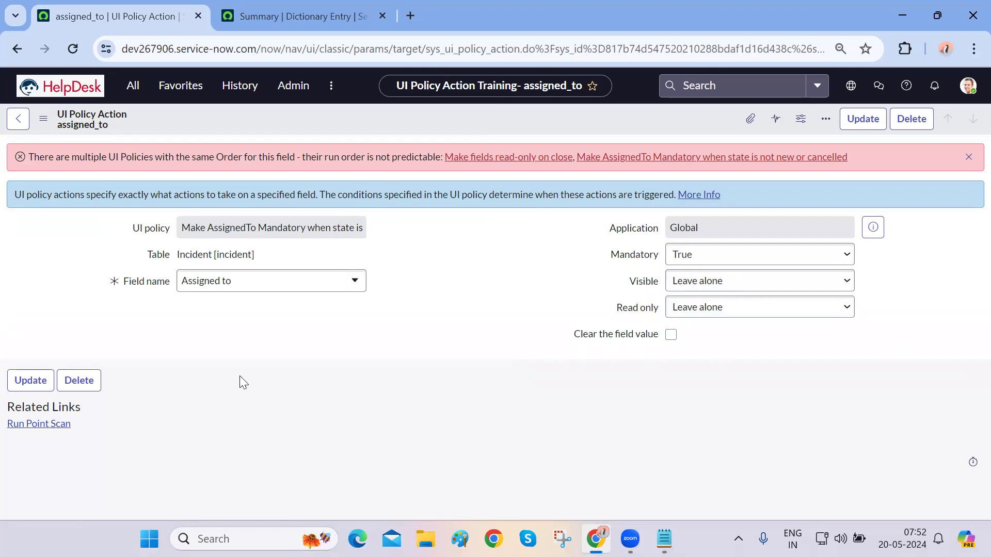
Go back to the UI policy and review its script option, application conditions and list of UI policy actions.
left_click(17, 52)
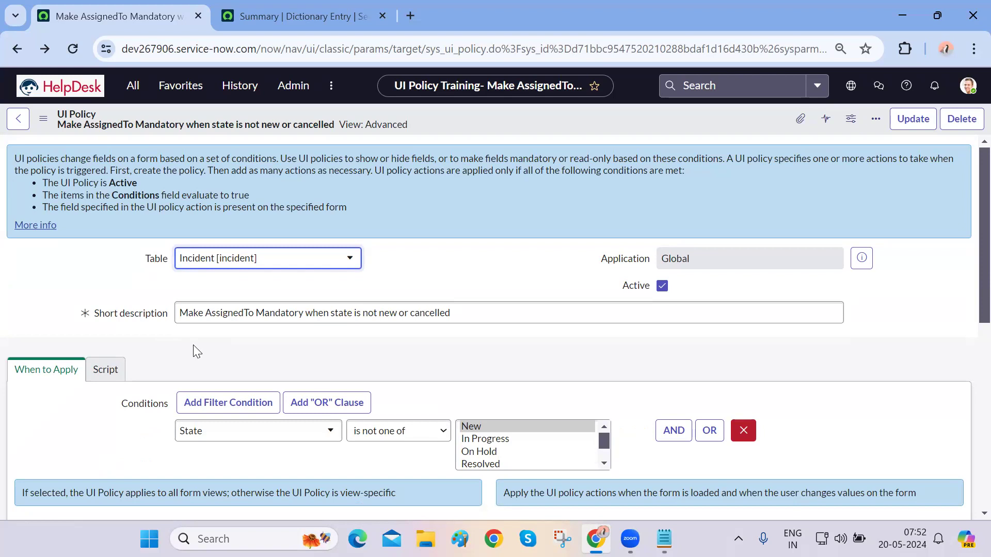
scroll(195, 352, "down", 10)
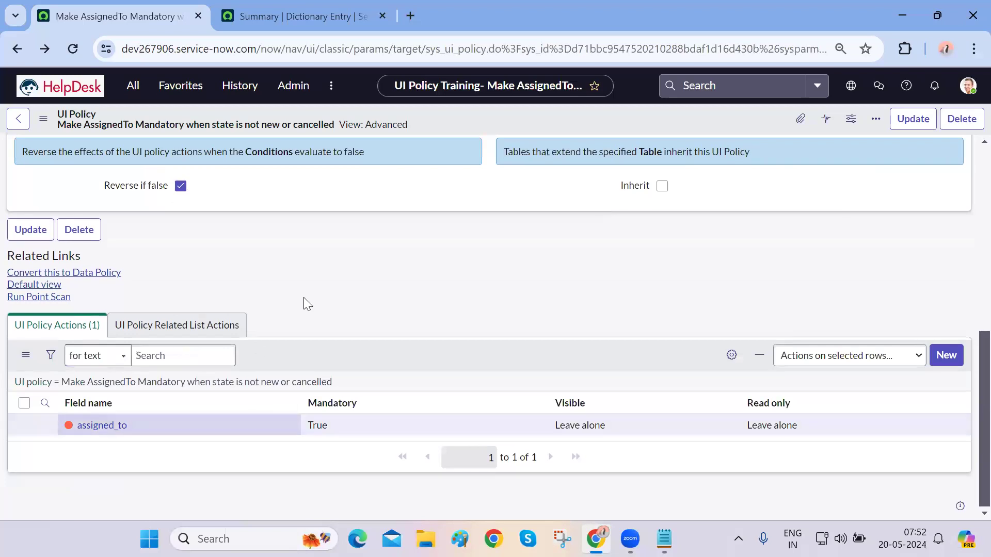
scroll(306, 296, "up", 5)
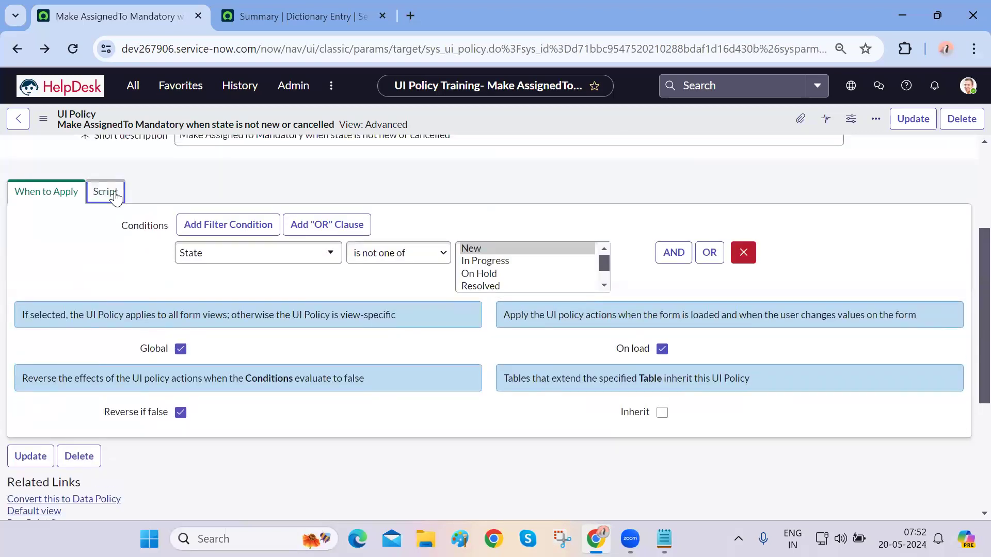
left_click(114, 195)
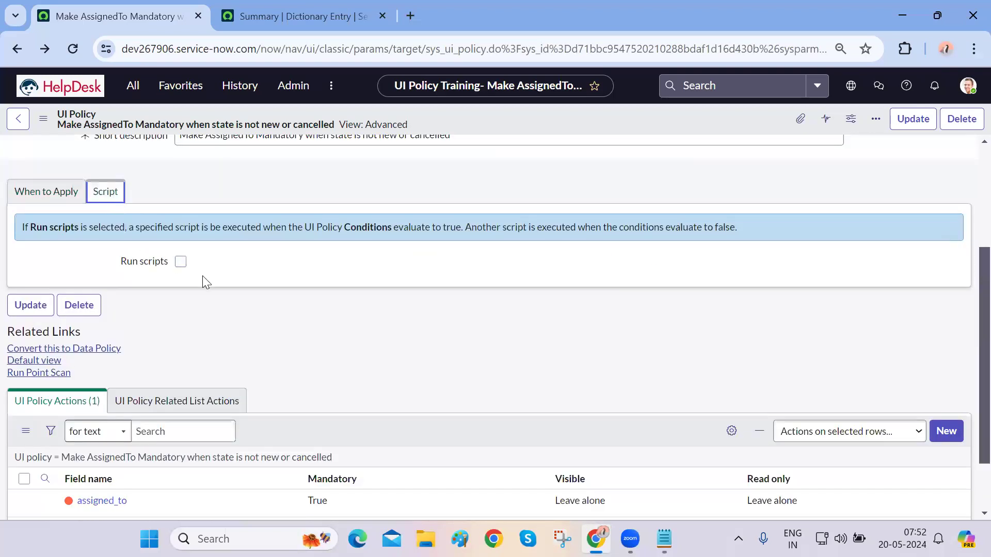
left_click(64, 206)
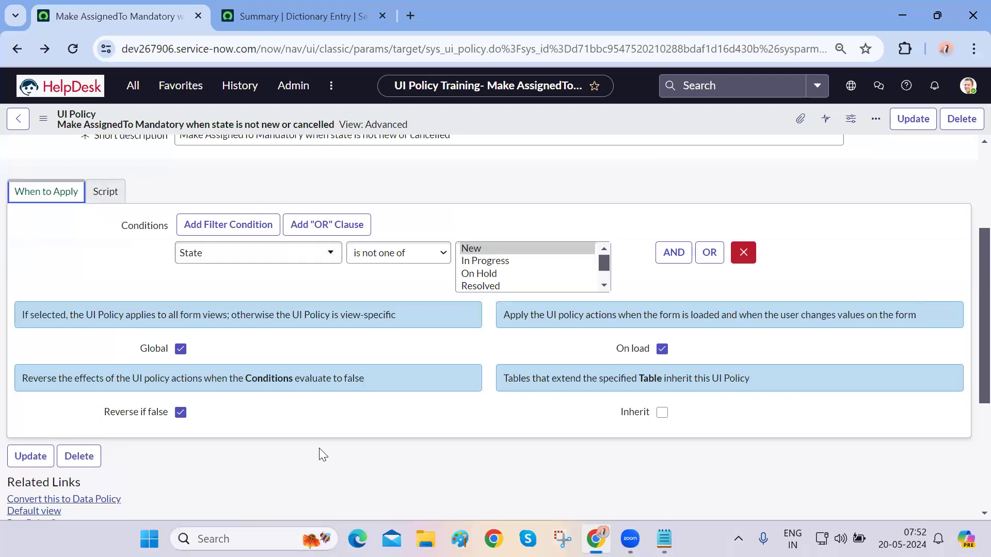
scroll(322, 455, "down", 4)
scroll(442, 283, "up", 4)
scroll(443, 284, "down", 4)
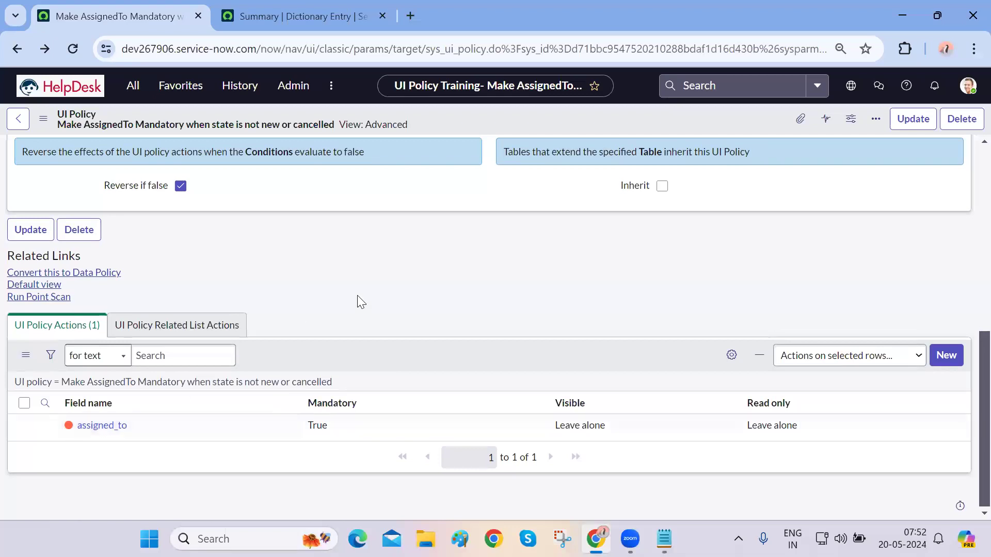
scroll(358, 295, "up", 5)
scroll(360, 301, "down", 5)
Open the list of all incidents in a new browser tab and open the first incident in it.
left_click(17, 49)
left_click(130, 95)
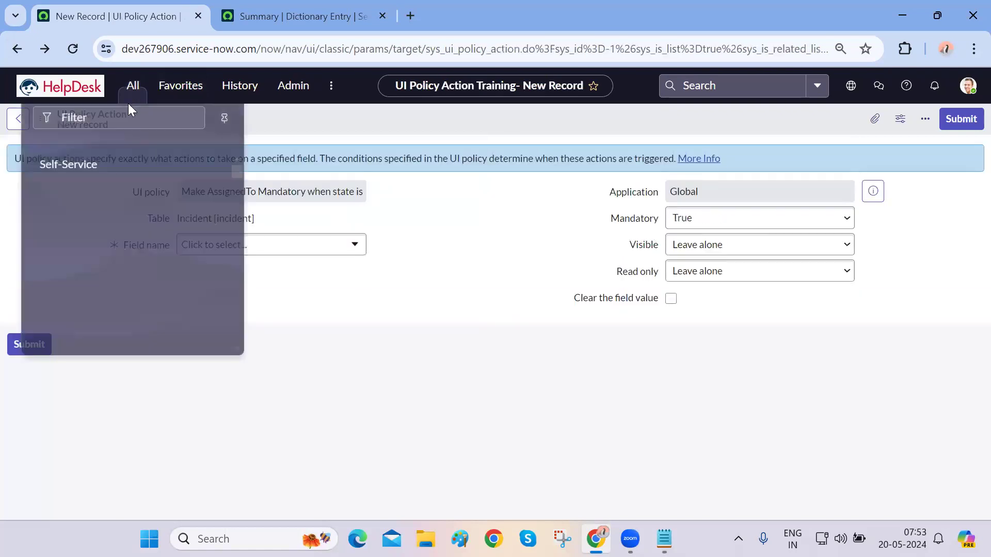
type("incident")
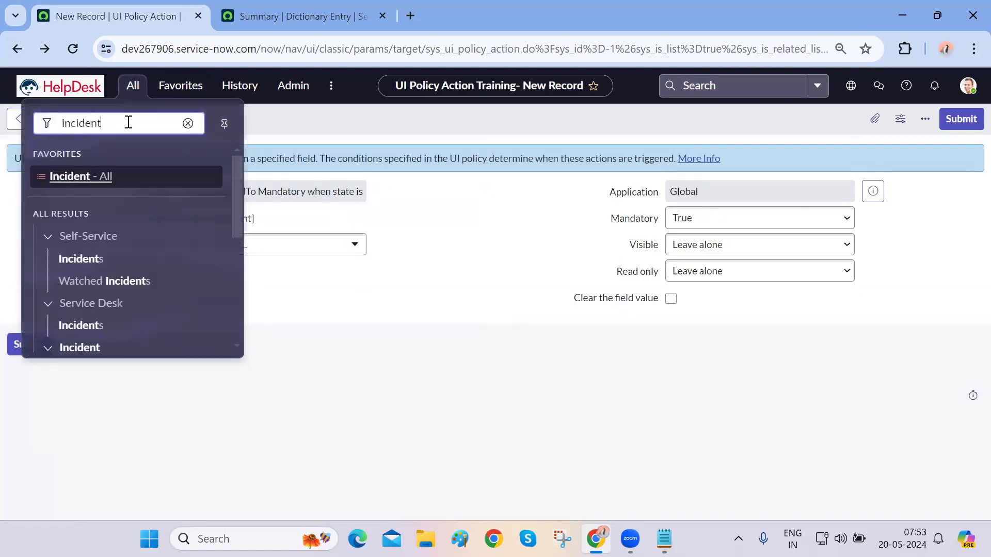
middle_click(107, 179)
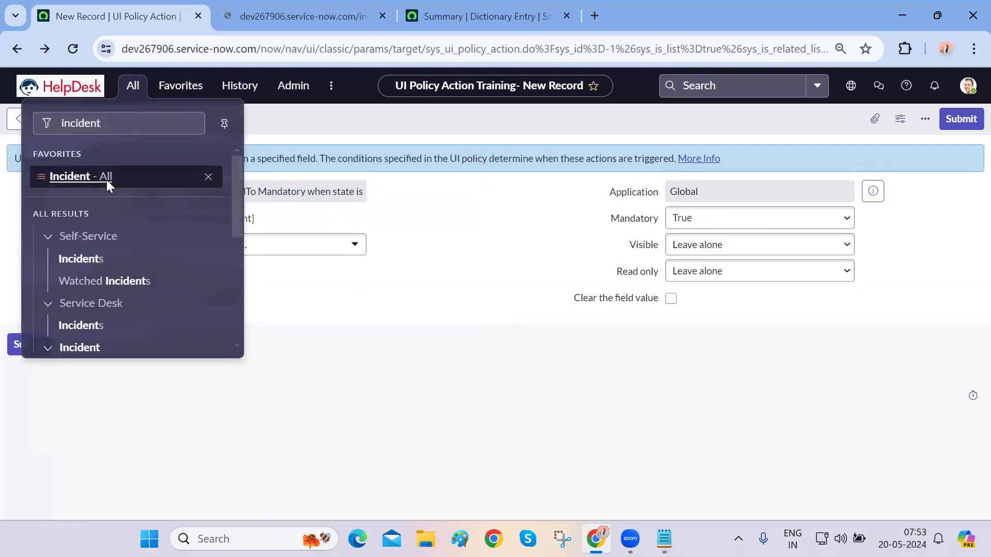
key("ctrl+Tab")
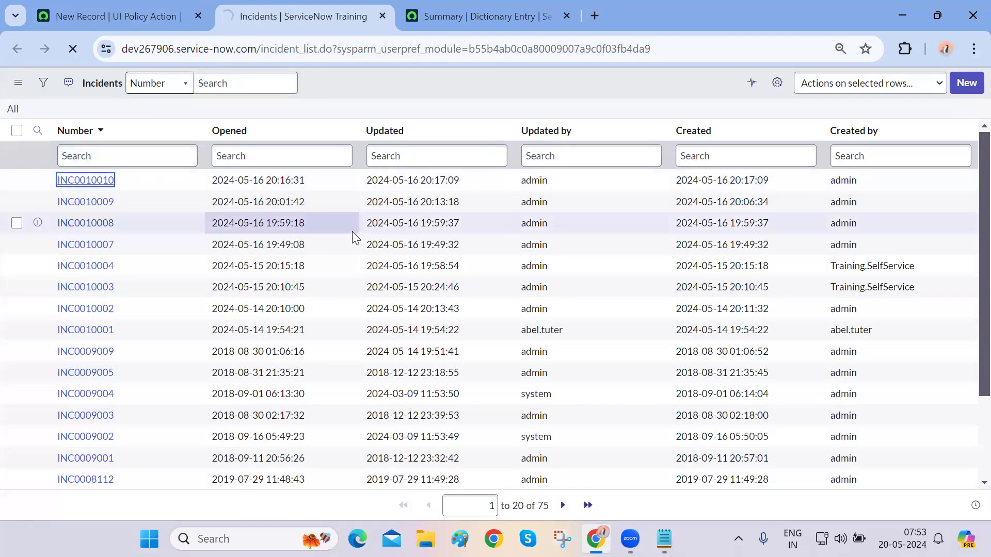
key("Return")
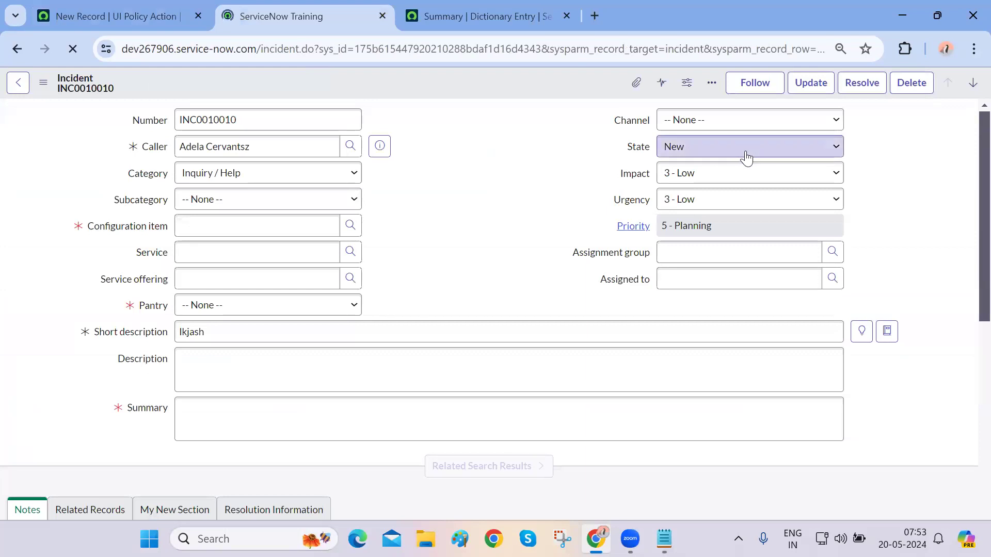
Set the incident's State to On Hold and check whether the Assigned to field is marked as mandatory.
left_click(746, 156)
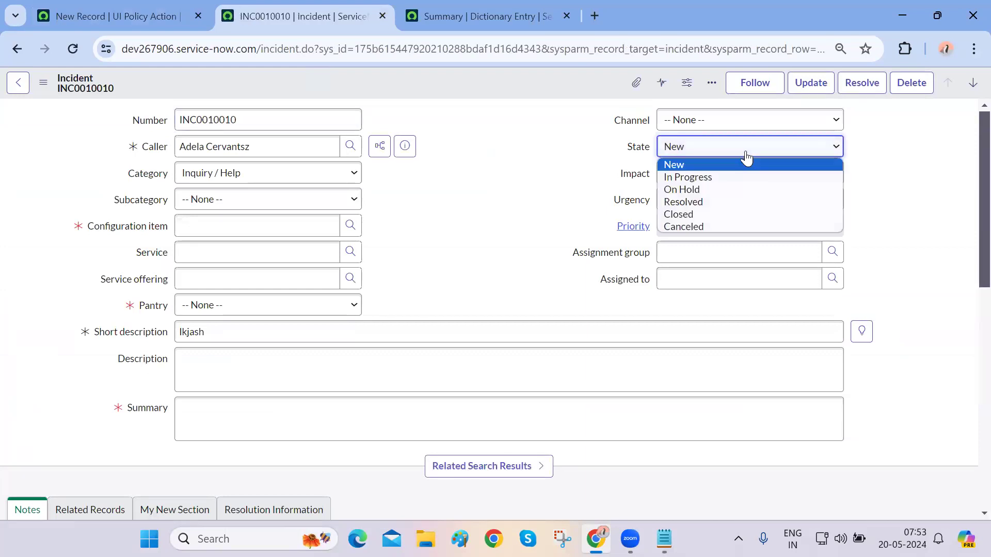
left_click(714, 187)
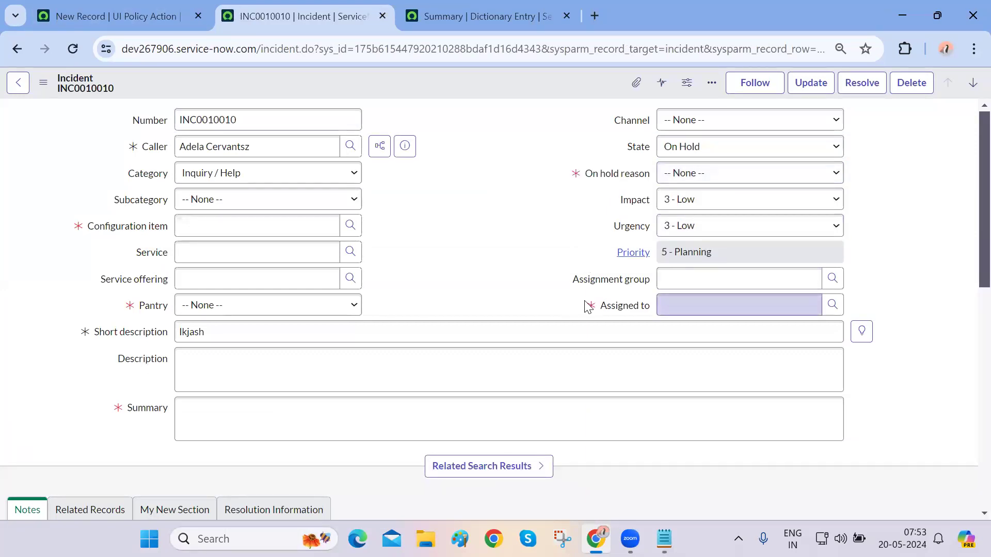
left_click_drag(588, 308, 649, 307)
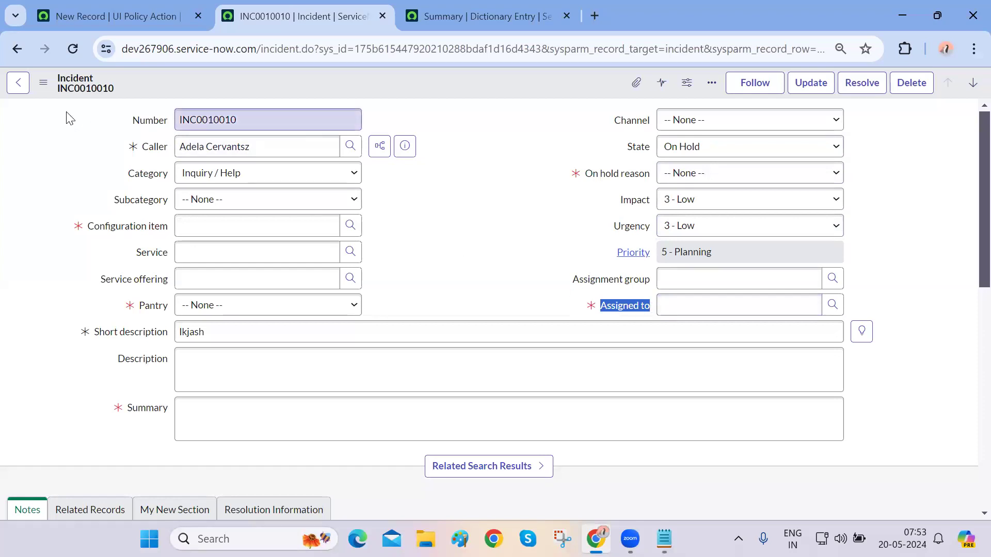
Open the UI policies configured for the incident form, discarding the unsaved changes, and sort them by Updated in descending order.
left_click(43, 82)
mouse_move(125, 343)
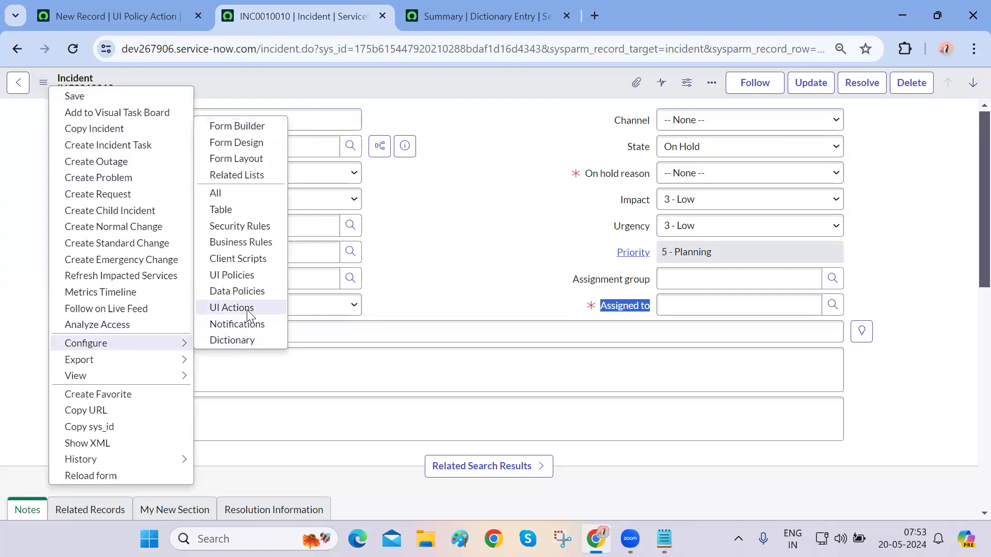
left_click(239, 276)
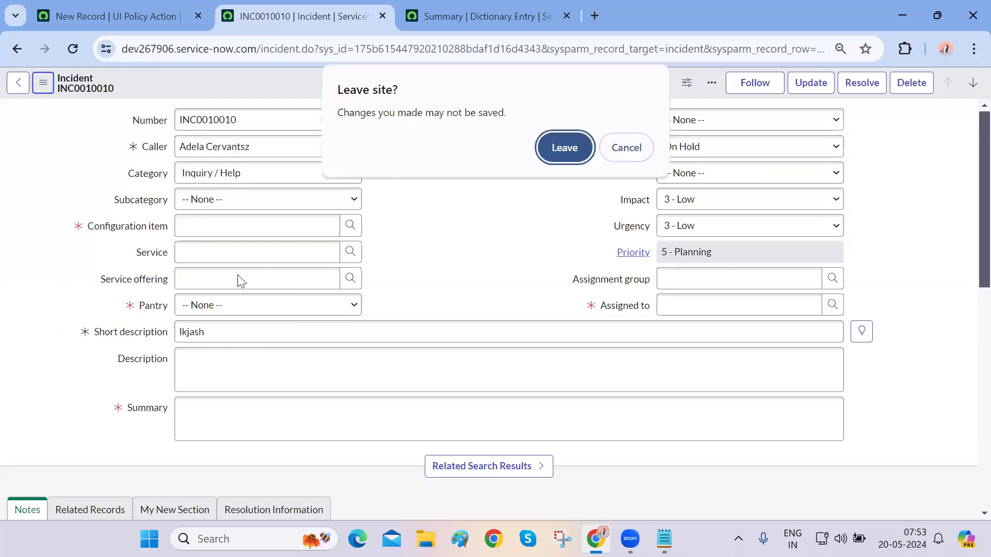
left_click(558, 140)
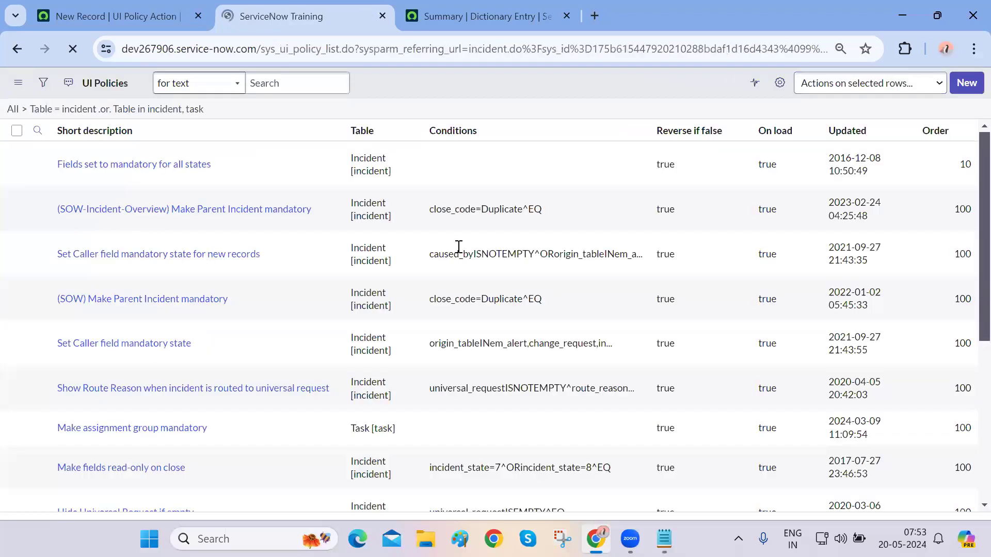
left_click(849, 133)
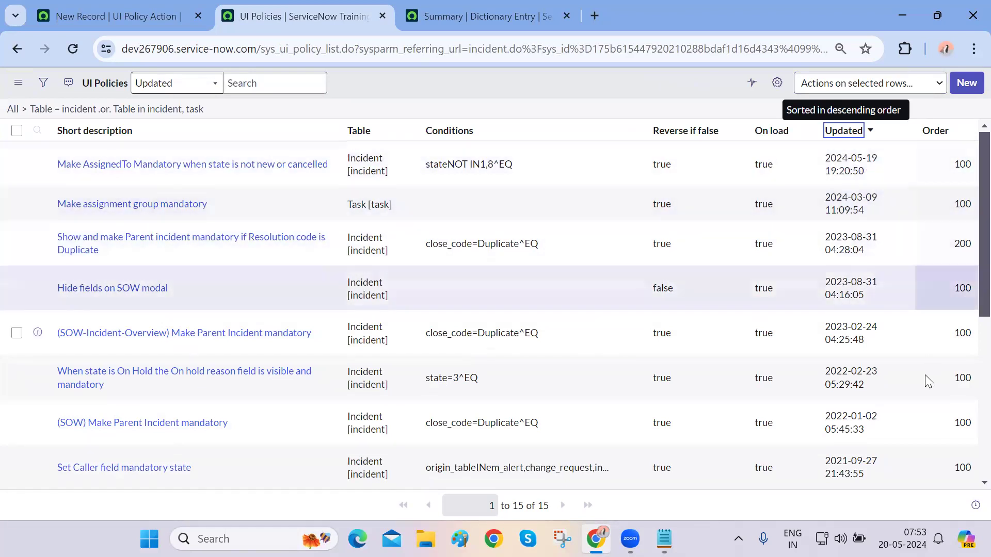
Examine the Order values of all UI policies in the list.
scroll(923, 382, "down", 4)
scroll(923, 386, "down", 2)
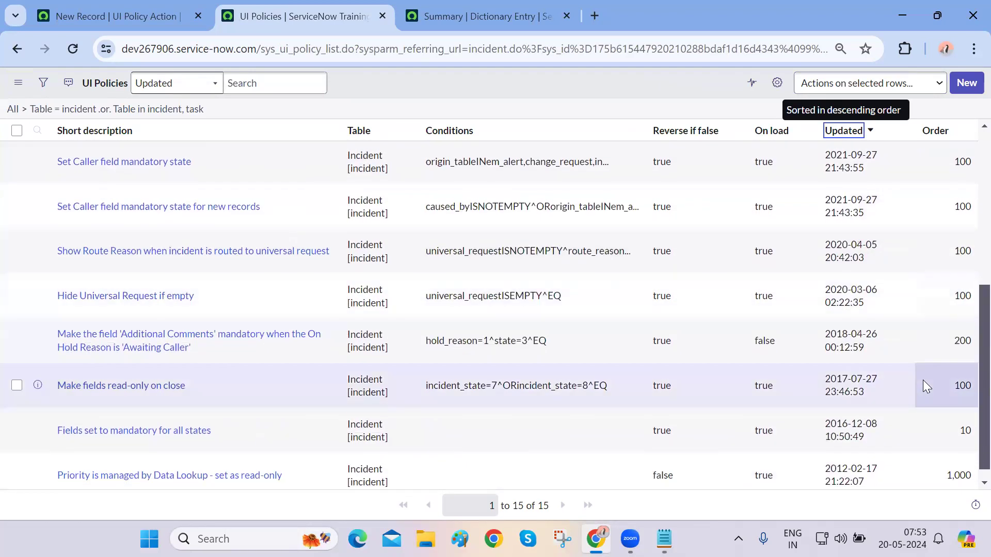
scroll(923, 386, "up", 6)
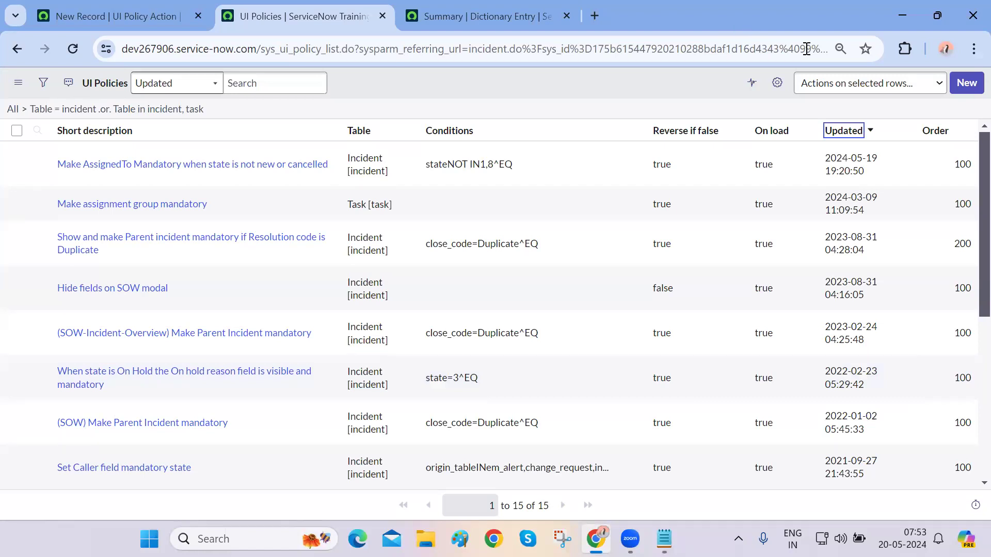
scroll(928, 274, "down", 5)
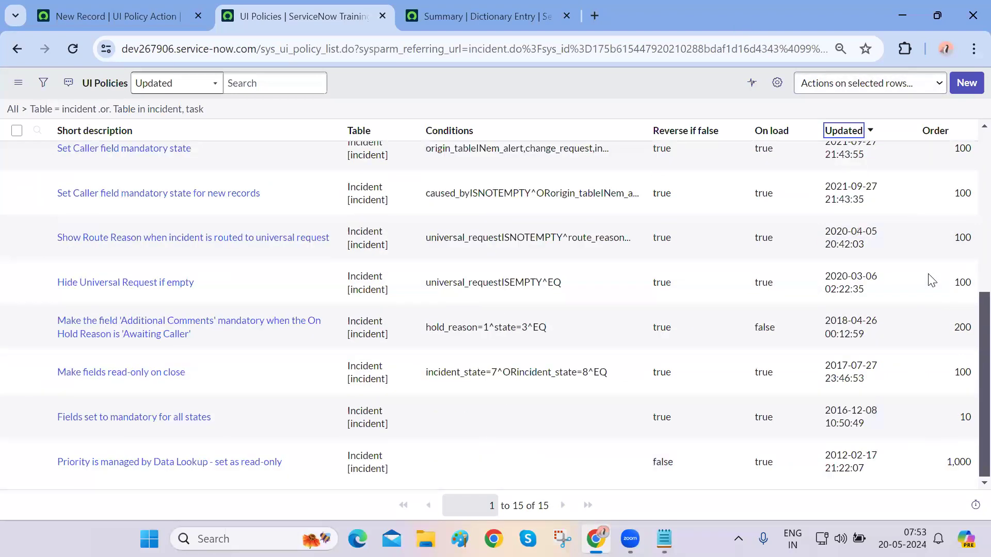
scroll(617, 175, "up", 5)
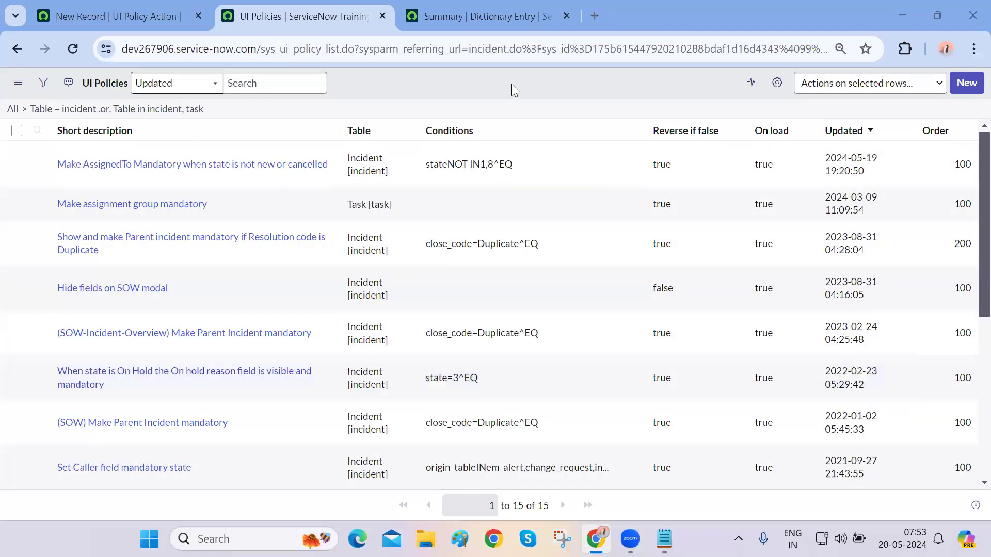
scroll(938, 297, "down", 5)
scroll(938, 298, "up", 5)
scroll(941, 302, "down", 5)
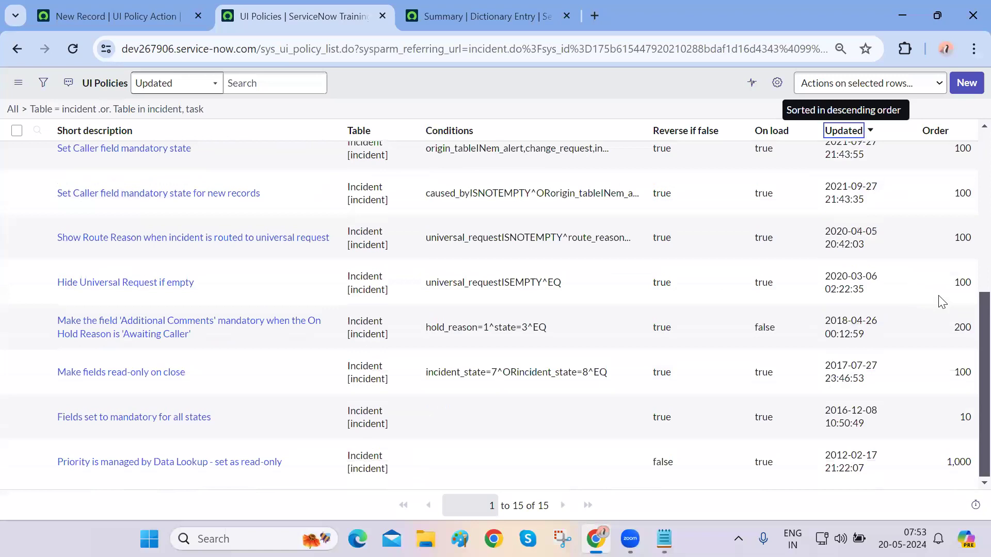
scroll(941, 302, "up", 5)
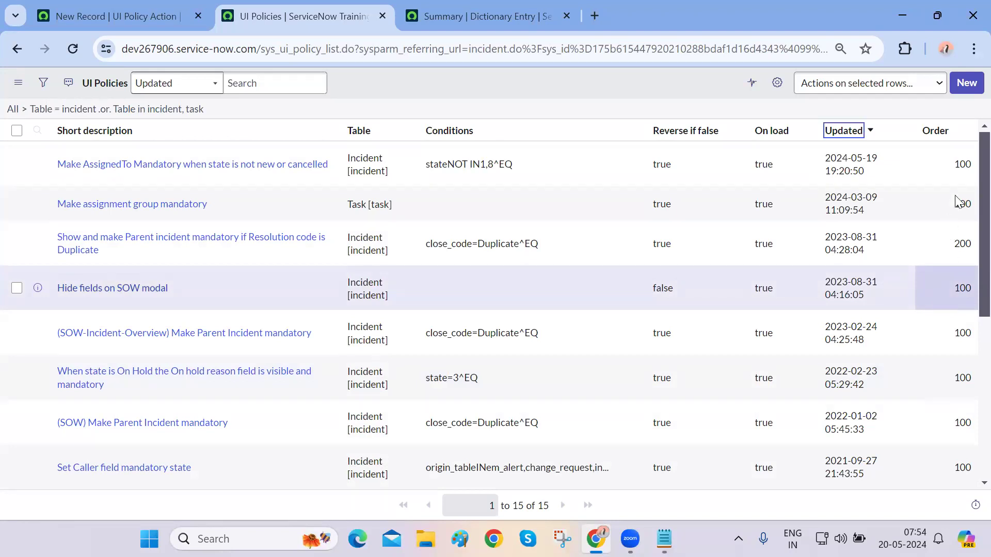
Set the Order of the "Make AssignedTo Mandatory when state is not new or cancelled" policy to 250 and save the value.
double_click(956, 172)
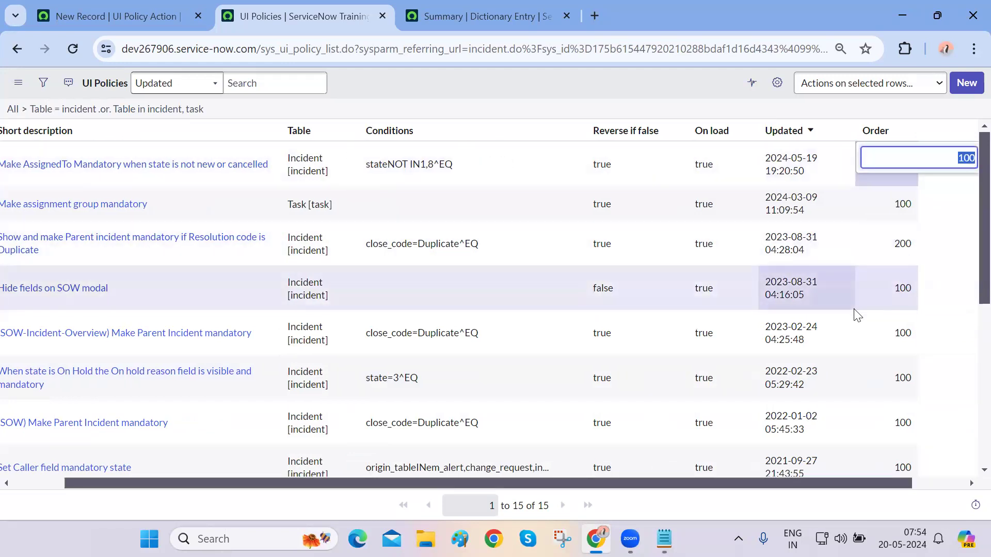
scroll(855, 312, "down", 5)
scroll(857, 315, "up", 5)
scroll(857, 315, "down", 5)
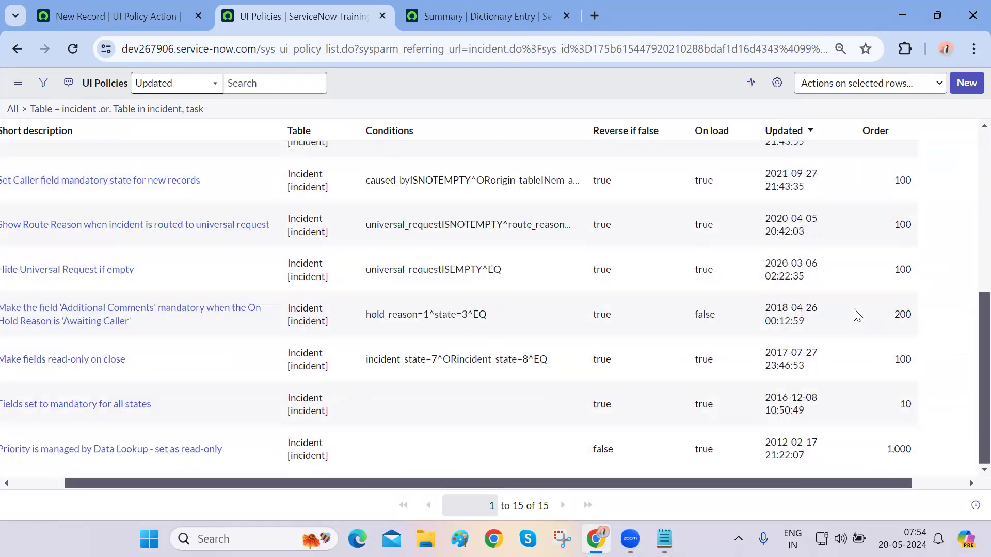
scroll(856, 314, "up", 5)
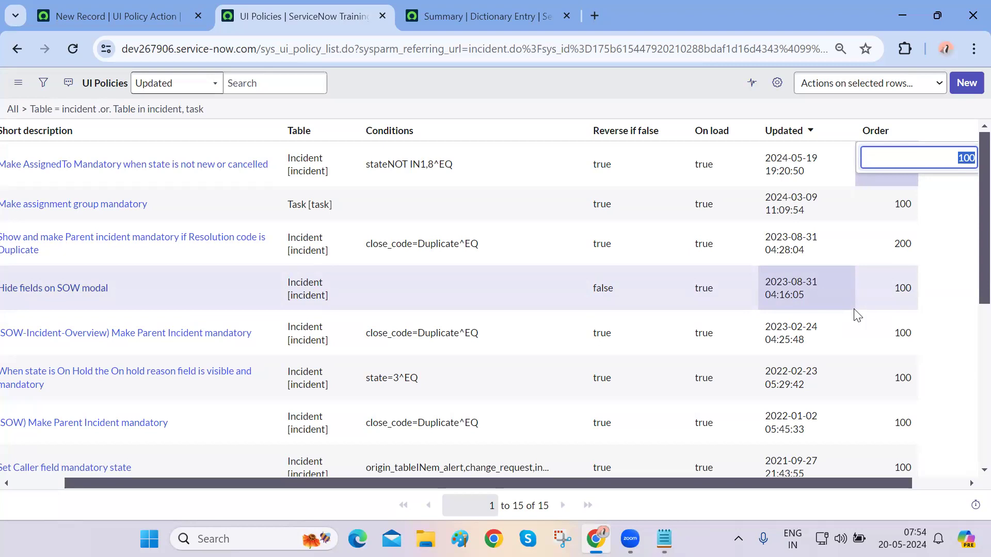
type("250")
left_click(650, 93)
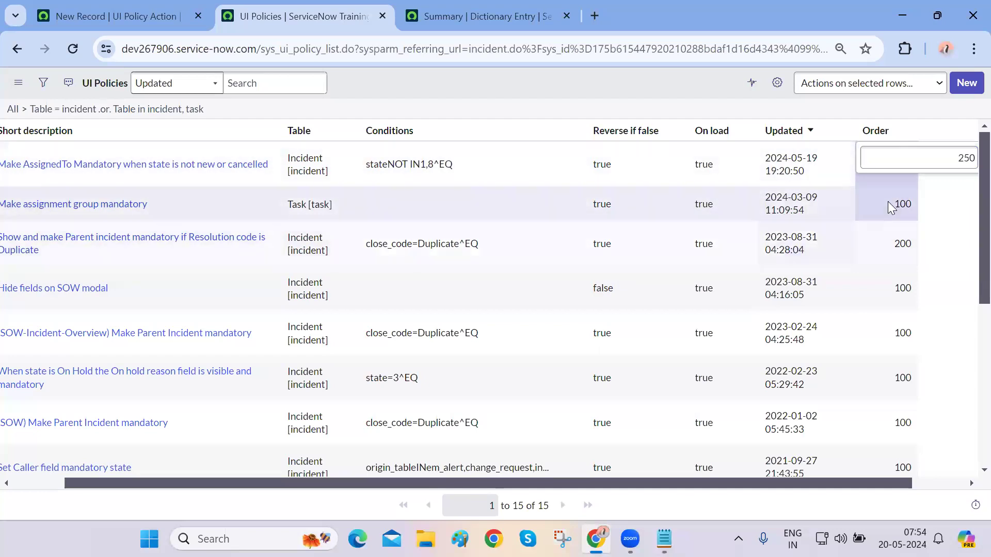
scroll(911, 170, "right", 2)
left_click(936, 156)
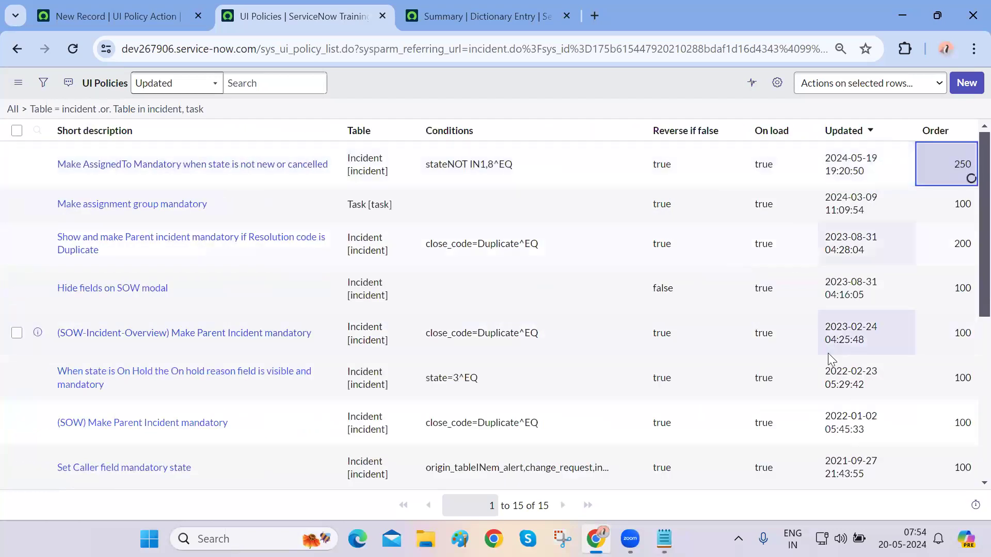
Compare the Order of the remaining UI policies, including "Make assignment group mandatory", with the edited policy.
scroll(827, 353, "down", 5)
scroll(828, 353, "up", 5)
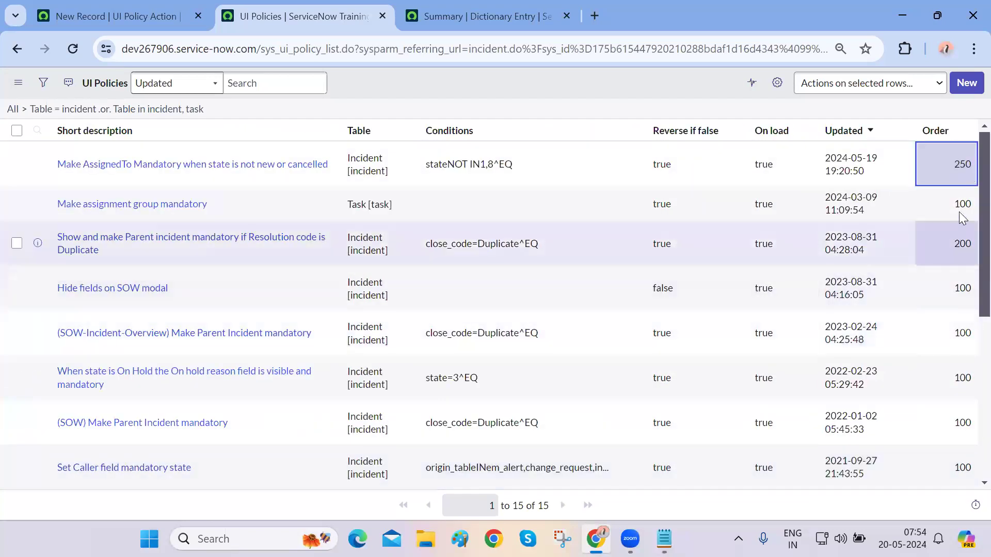
left_click(959, 204)
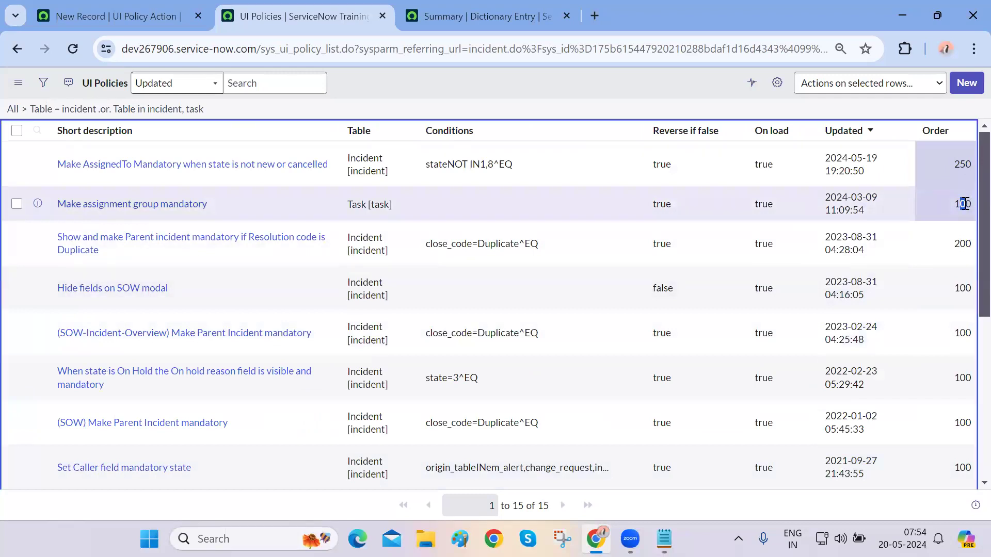
left_click(959, 204)
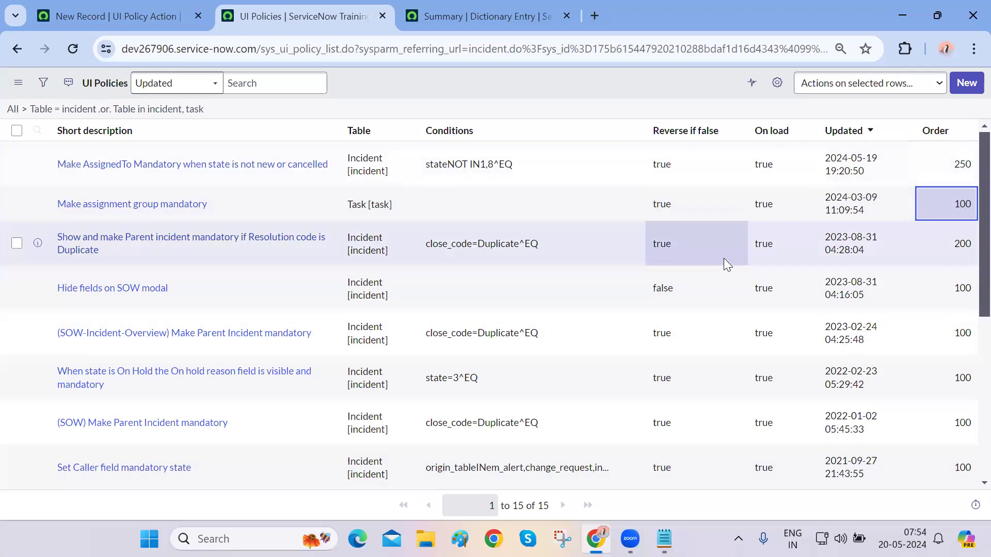
Look over the Summary field's dictionary entry and go back from it to the incident form.
left_click(141, 19)
key("ctrl+Tab")
key("ctrl+Tab")
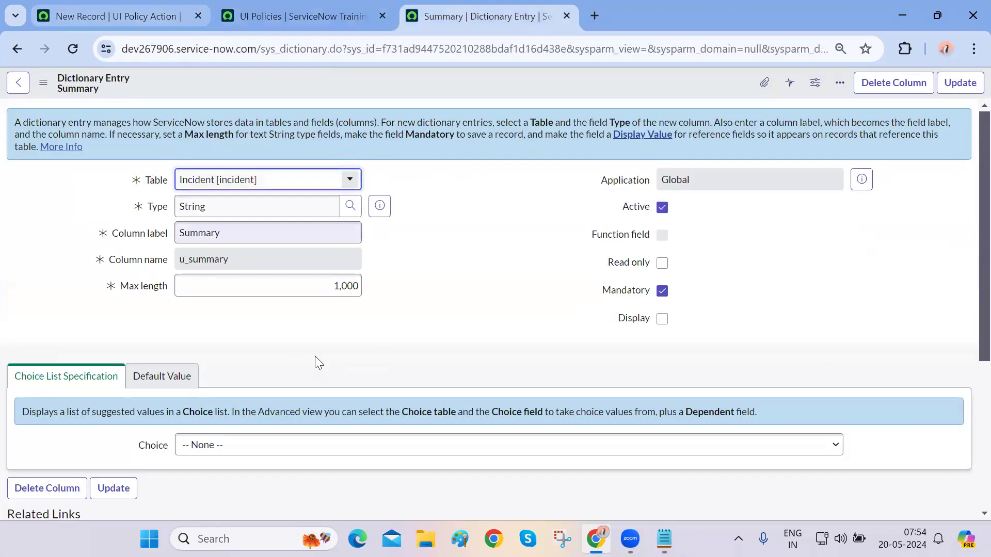
scroll(289, 358, "down", 4)
scroll(244, 302, "up", 4)
left_click(17, 50)
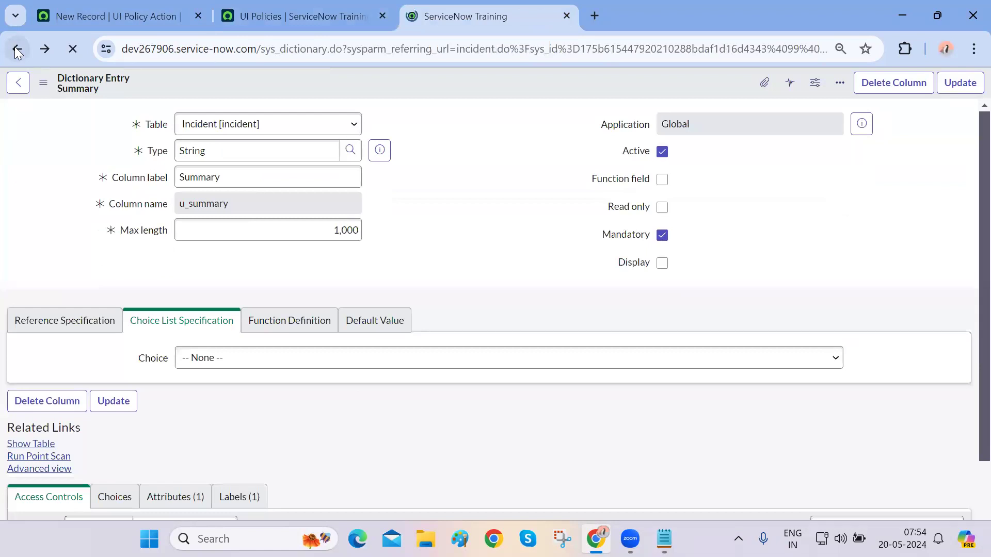
left_click(17, 50)
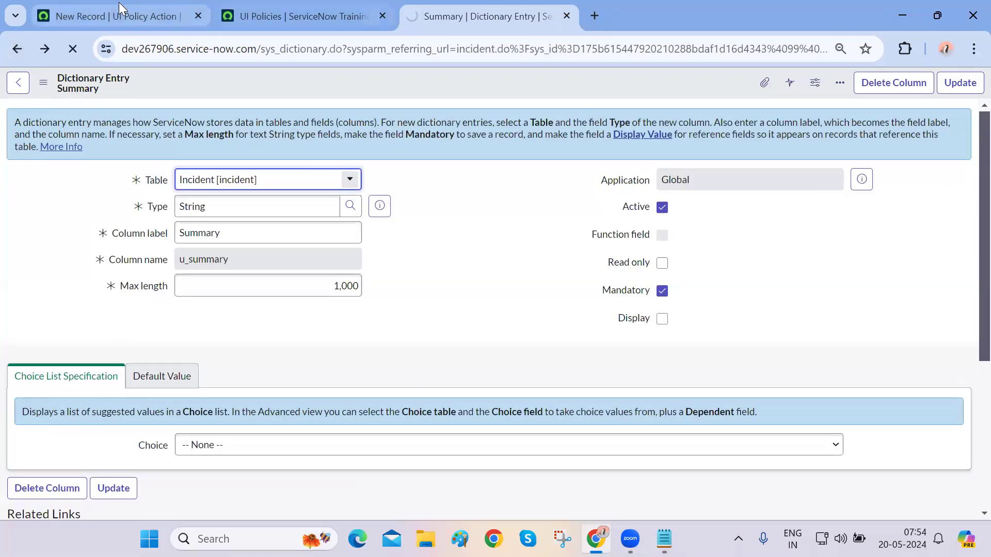
Open the "Make AssignedTo Mandatory when state is not new or cancelled" policy in a new tab and review its conditions and actions.
key("ctrl+shift+Tab")
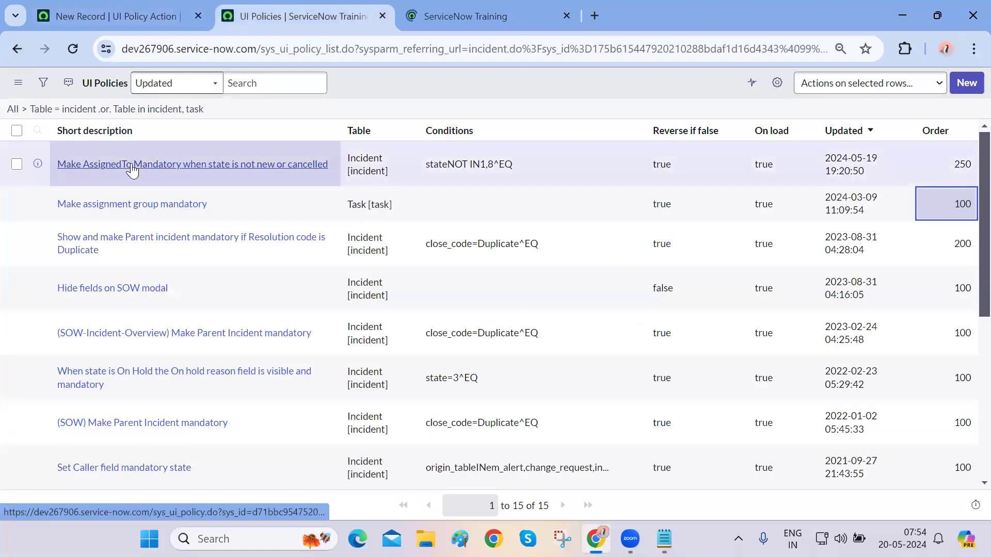
key("ctrl+Tab")
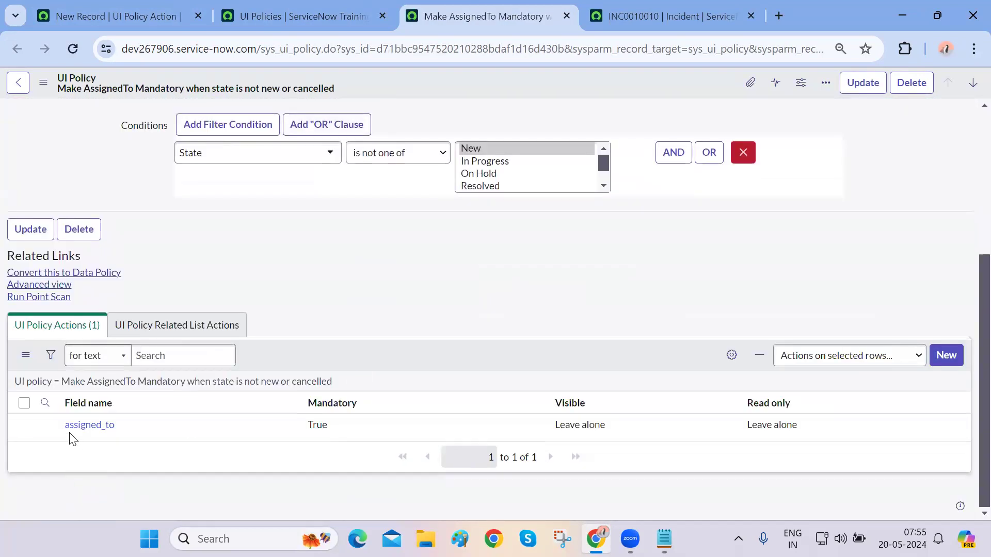
scroll(345, 364, "up", 5)
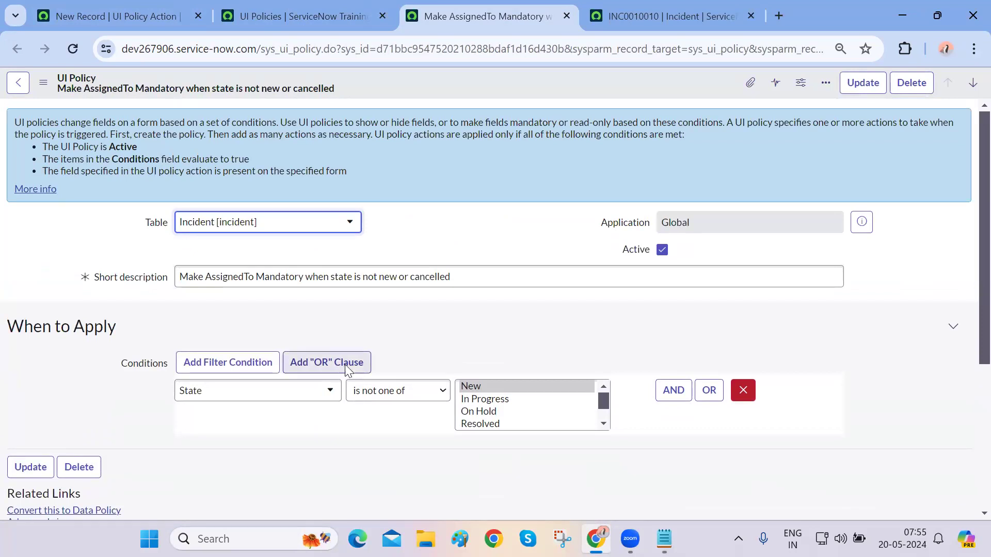
In the UI Policies list, set the Order of "Make AssignedTo Mandatory when state is not new or cancelled" to 220 and save the value.
key("ctrl+shift+Tab")
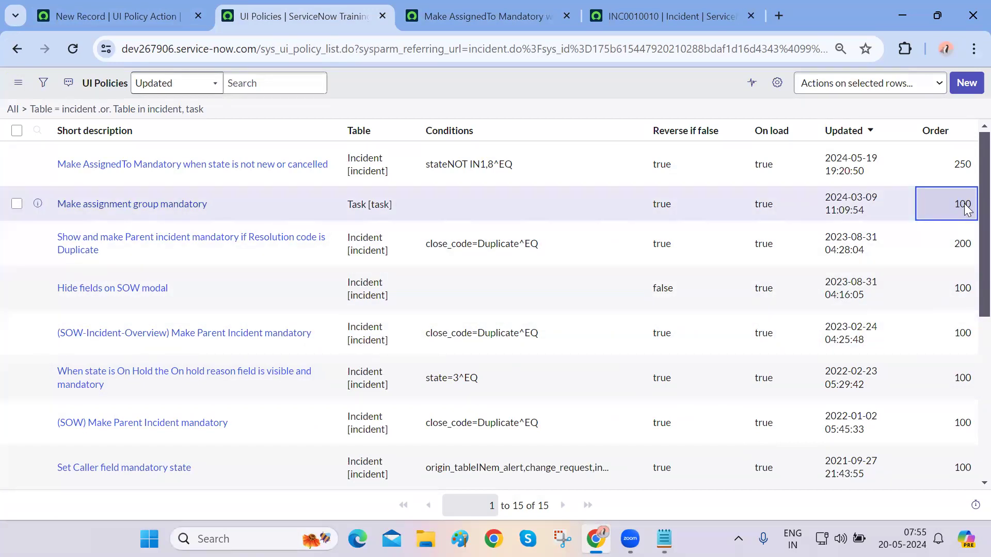
double_click(957, 171)
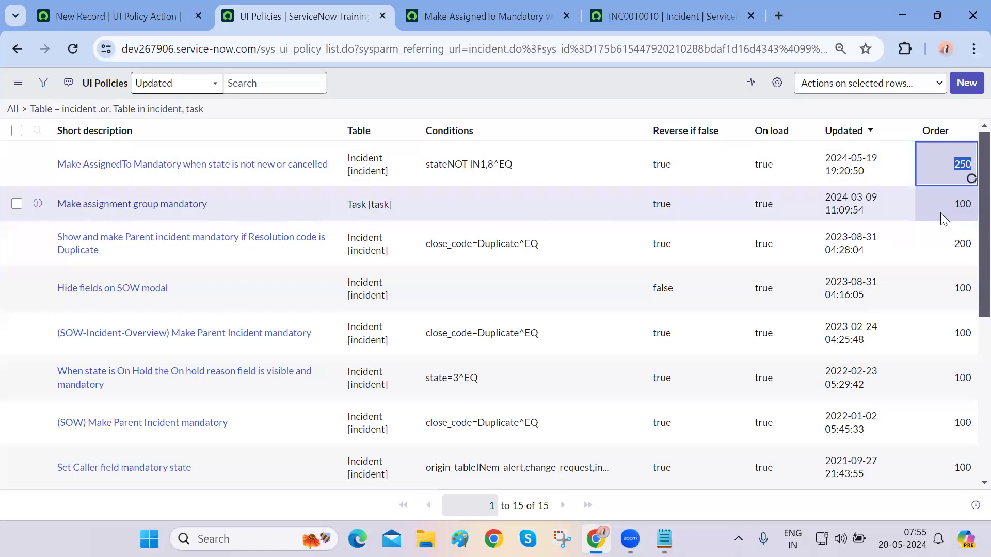
type("250")
key("BackSpace")
key("BackSpace")
type("20")
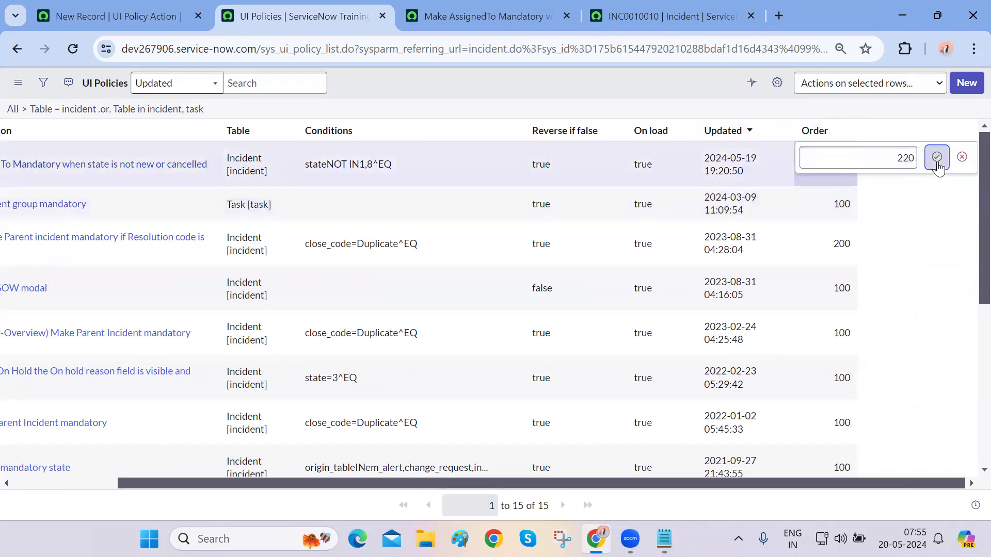
left_click(935, 158)
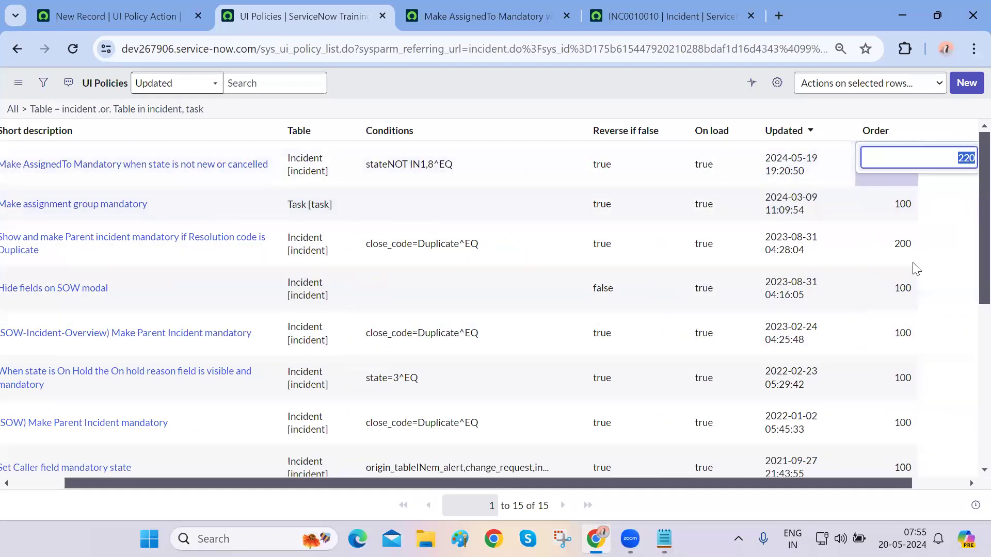
Set the Order of the AssignedTo policy to 1 and of "Make assignment group mandatory" to 2.
type("1")
key("Return")
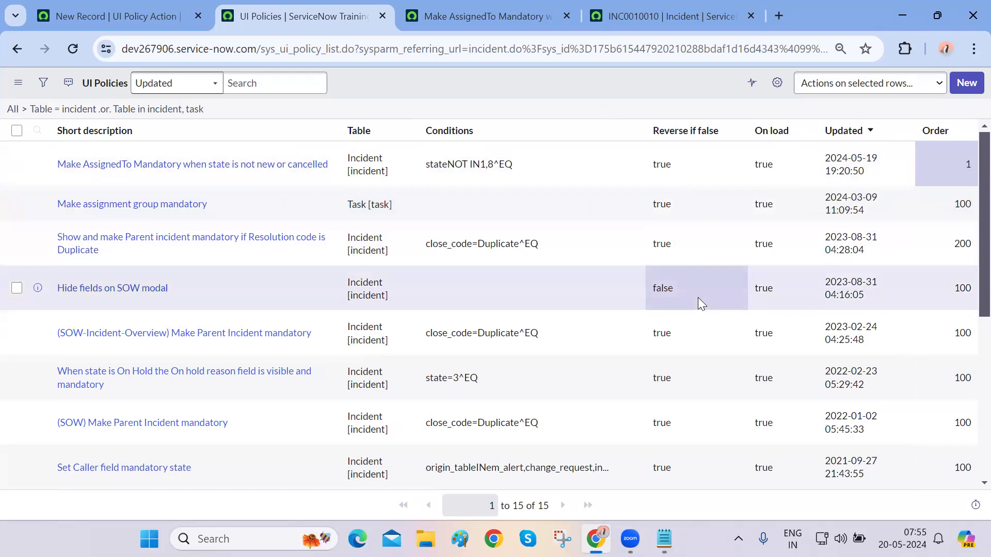
double_click(968, 164)
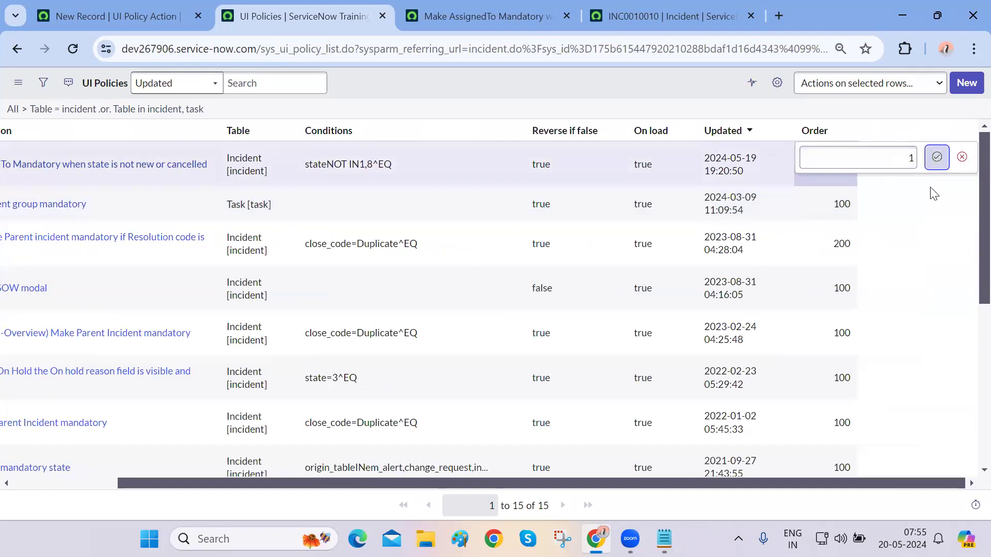
left_click(956, 205)
left_click(956, 204)
type("2")
key("Return")
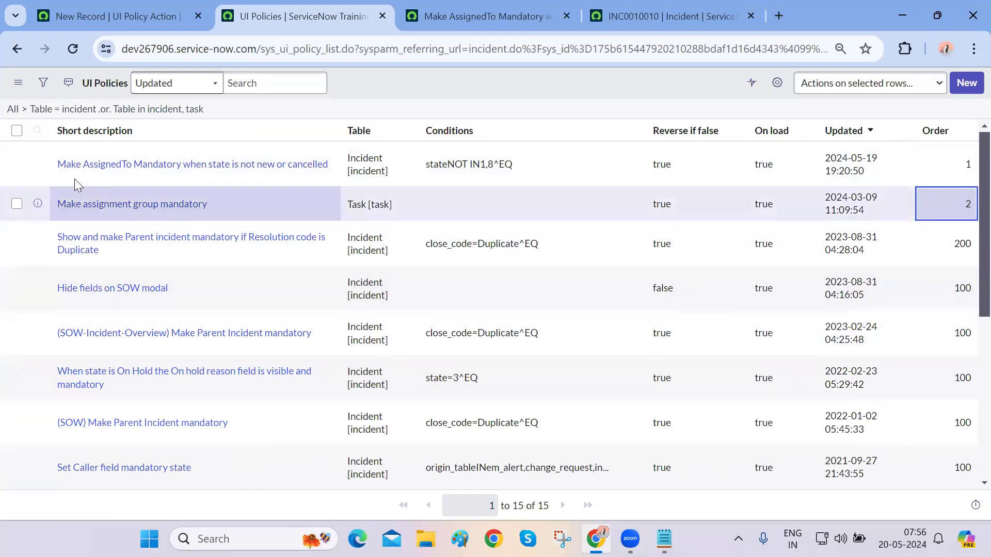
left_click_drag(54, 153, 229, 217)
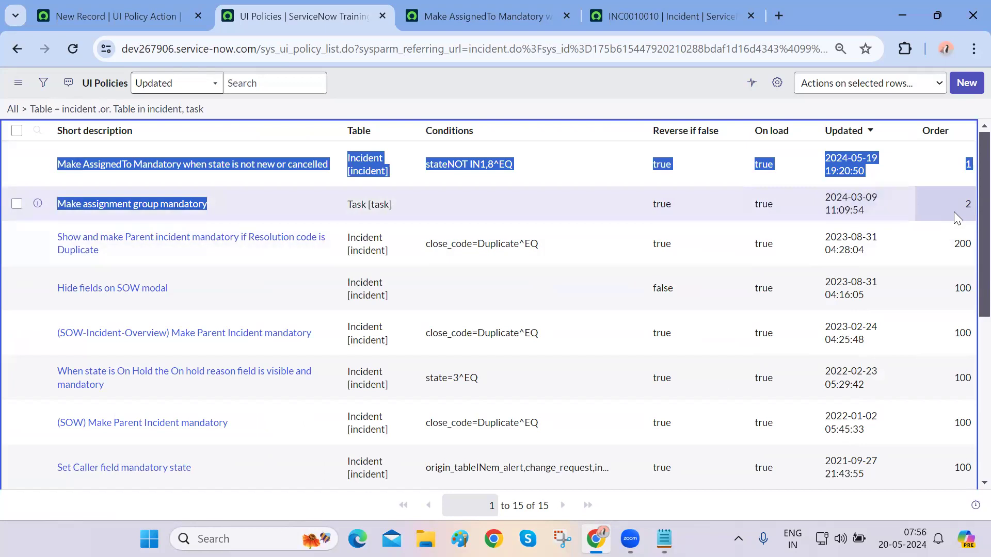
left_click(670, 91)
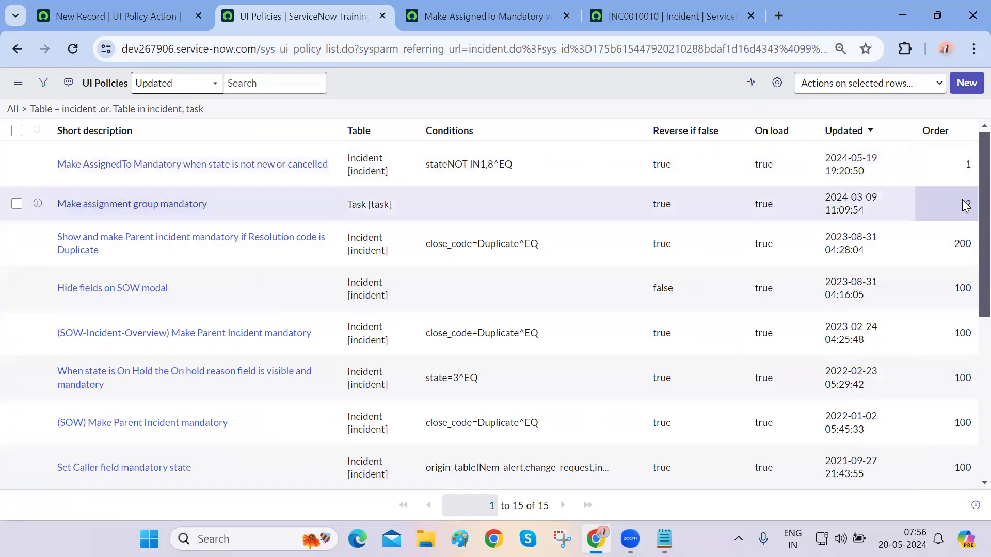
Set the Order of the AssignedTo policy to 100 and of "Make assignment group mandatory" to 200.
double_click(959, 169)
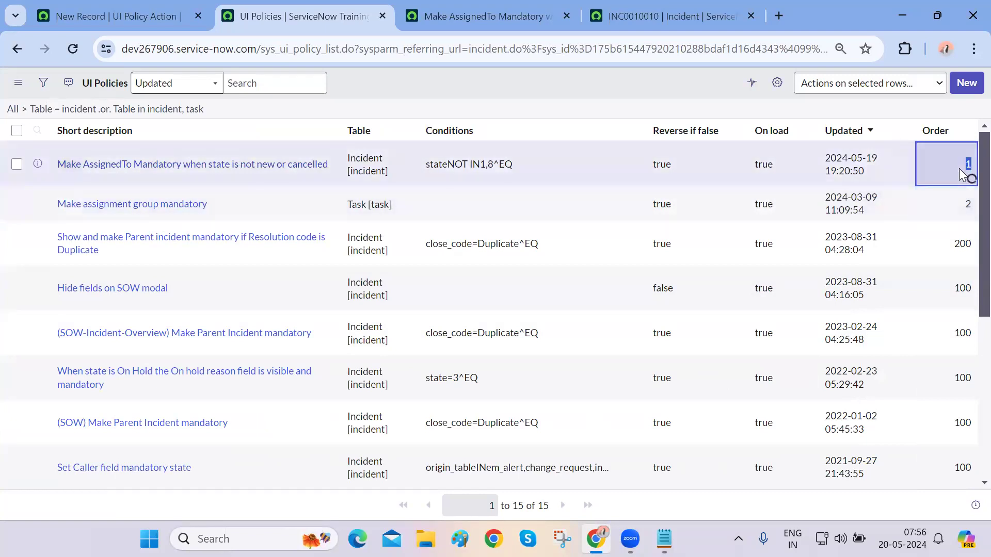
type("00")
key("Return")
left_click(959, 204)
double_click(957, 203)
type("200")
key("Return")
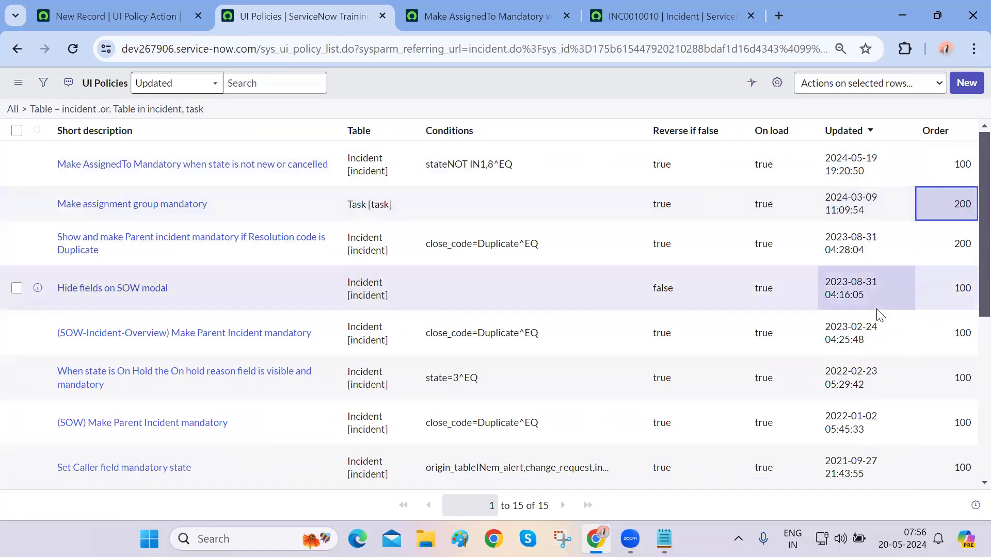
Compare the Order values across the whole UI Policies list, including "Fields set to mandatory for all states".
scroll(880, 315, "down", 3)
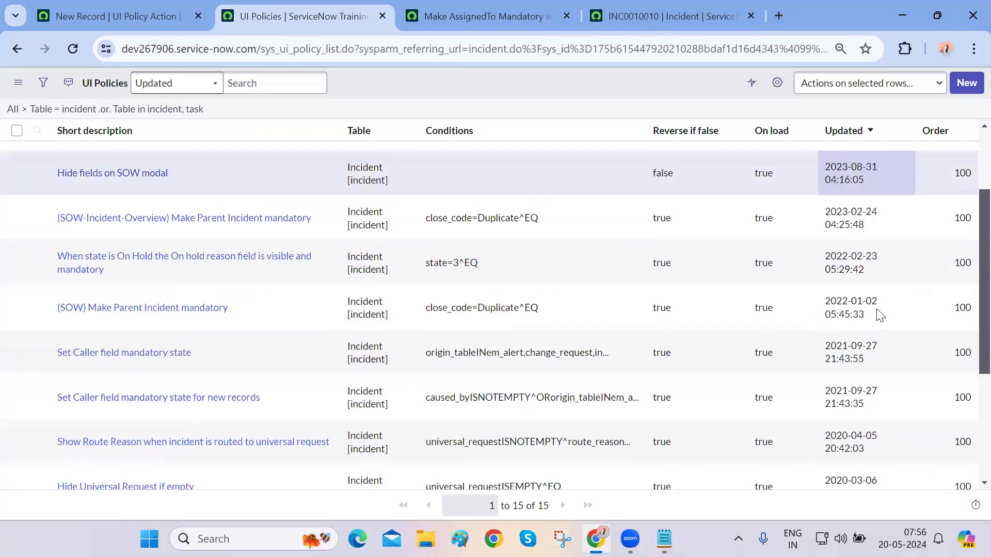
scroll(880, 315, "up", 3)
left_click(955, 164)
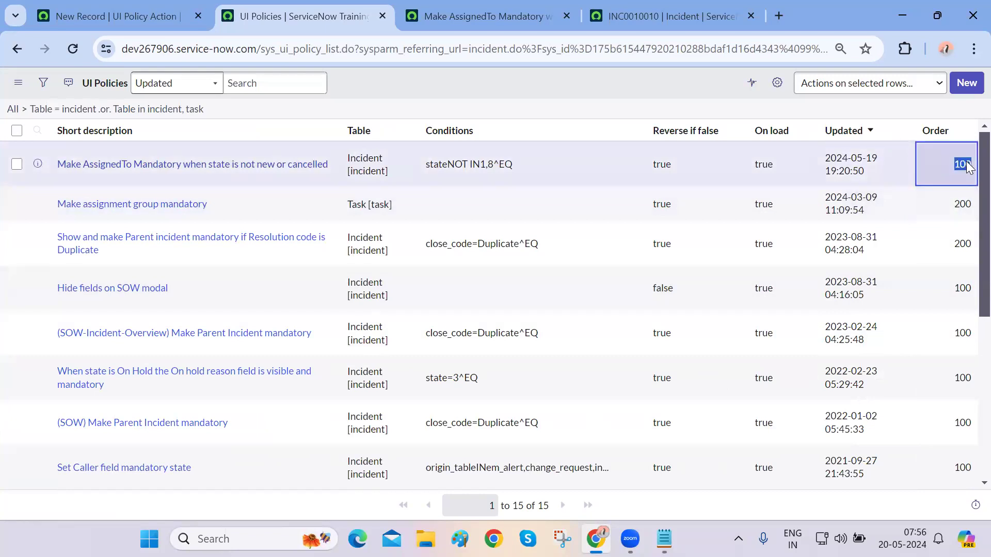
scroll(949, 453, "down", 6)
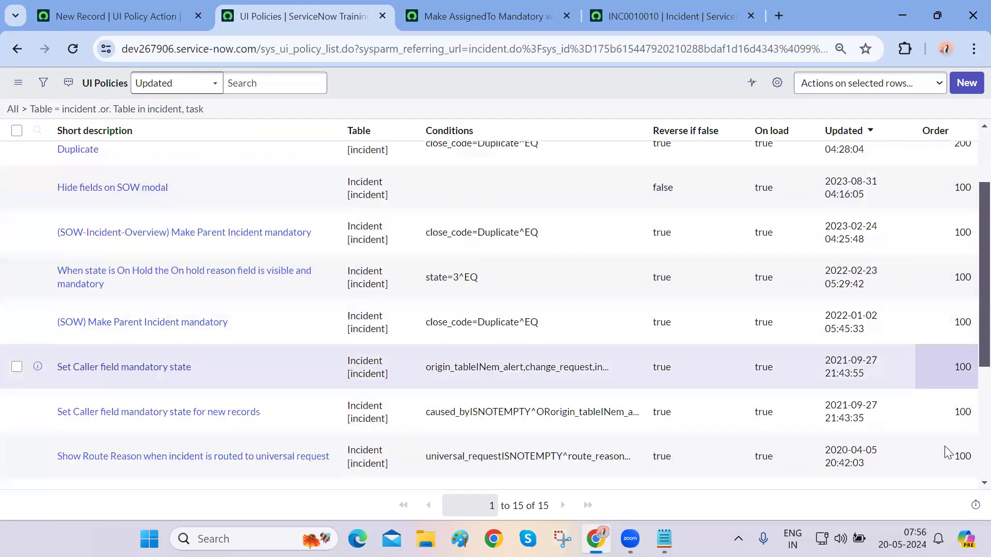
scroll(949, 453, "up", 6)
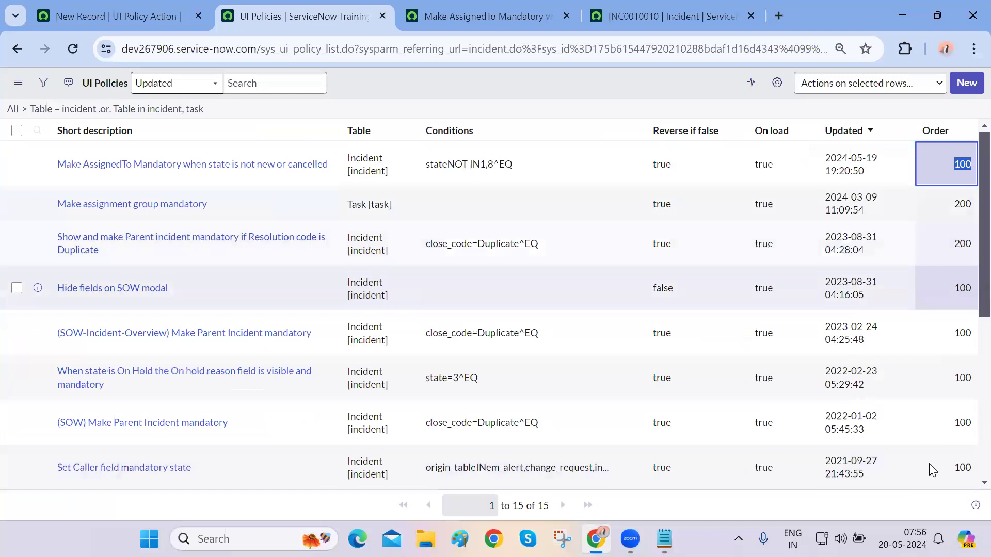
scroll(929, 467, "down", 6)
left_click(965, 400)
double_click(964, 418)
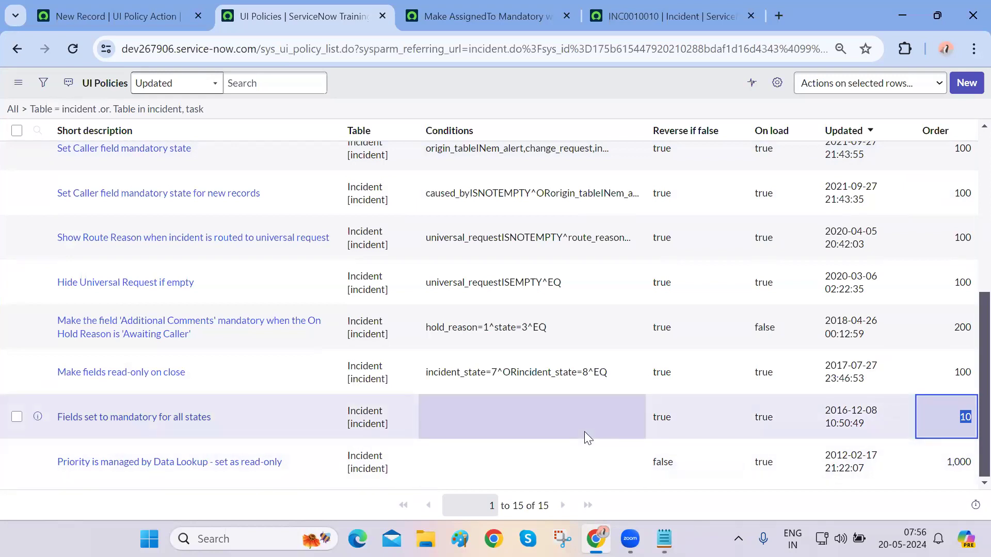
Close the UI Policies list and the AssignedTo policy record to return to the incident form.
scroll(584, 431, "up", 5)
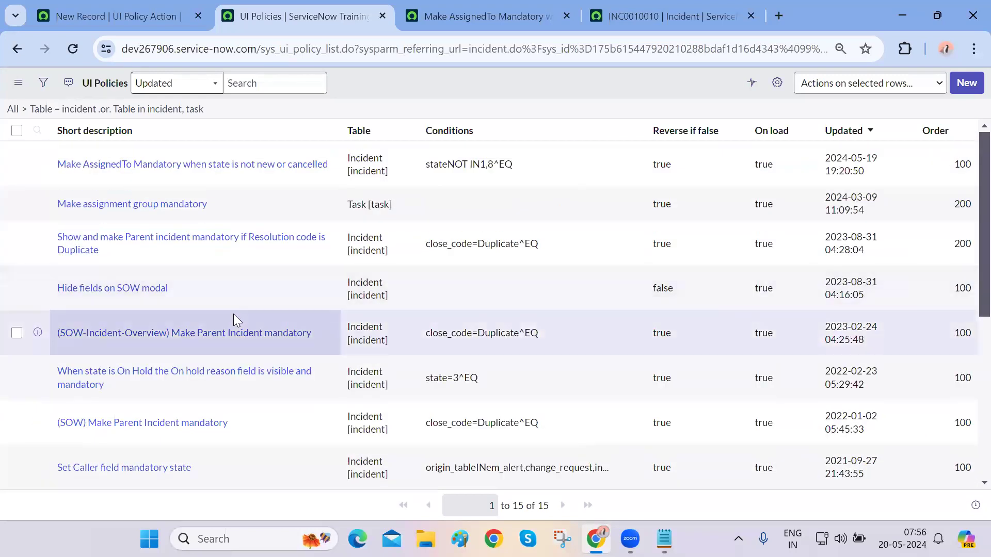
key("ctrl+w")
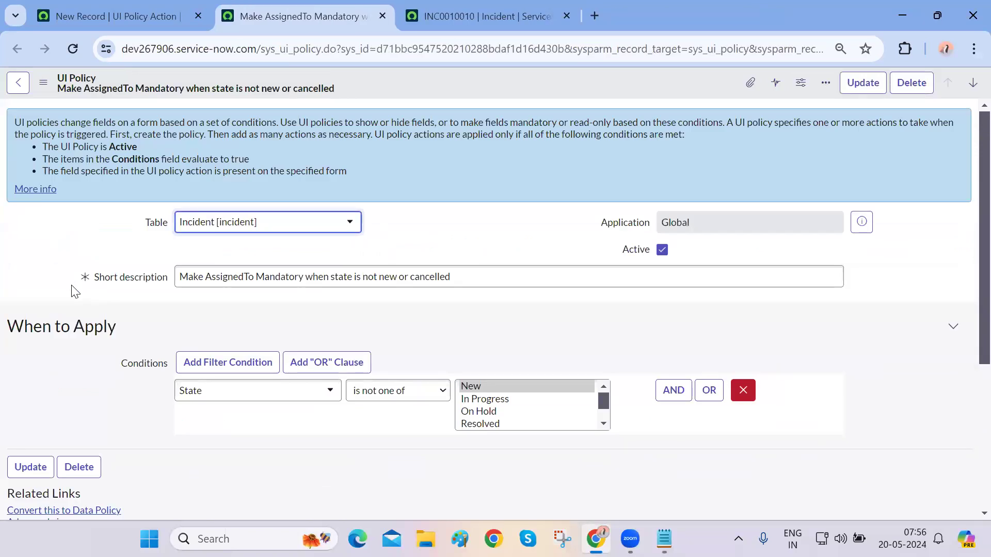
key("ctrl+w")
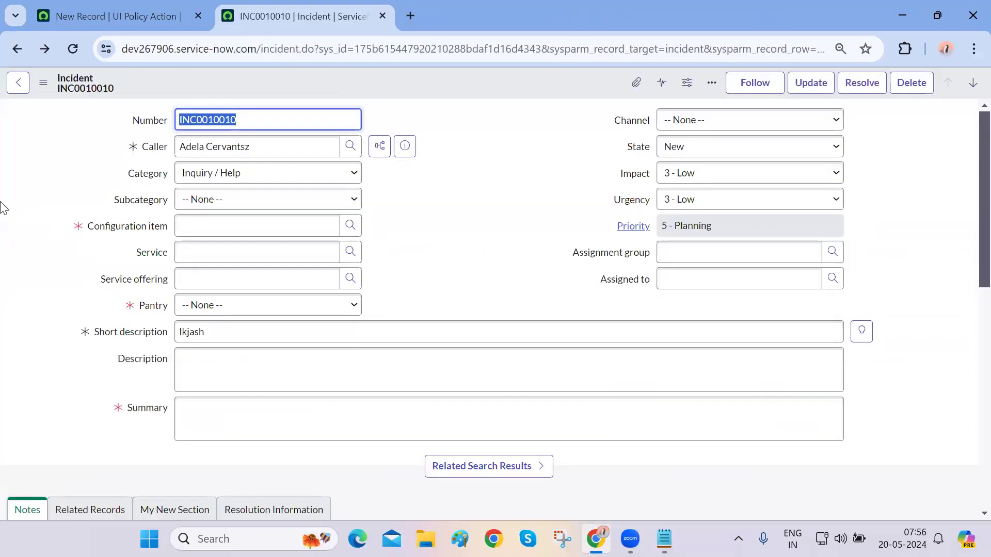